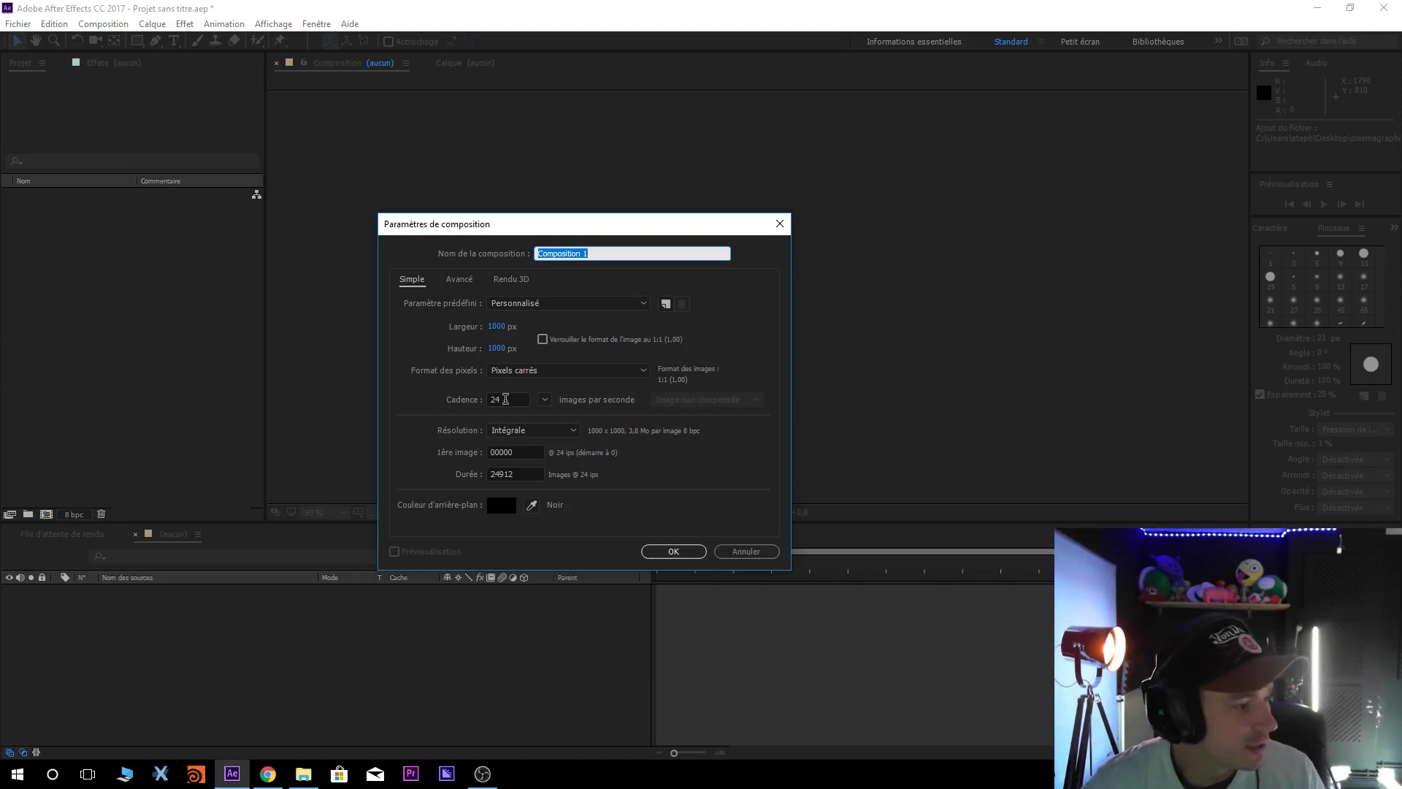
Create a 1000 × 1000 px composition at 24 fps and import cinemagraphe 1.MOV into its timeline
click(679, 549)
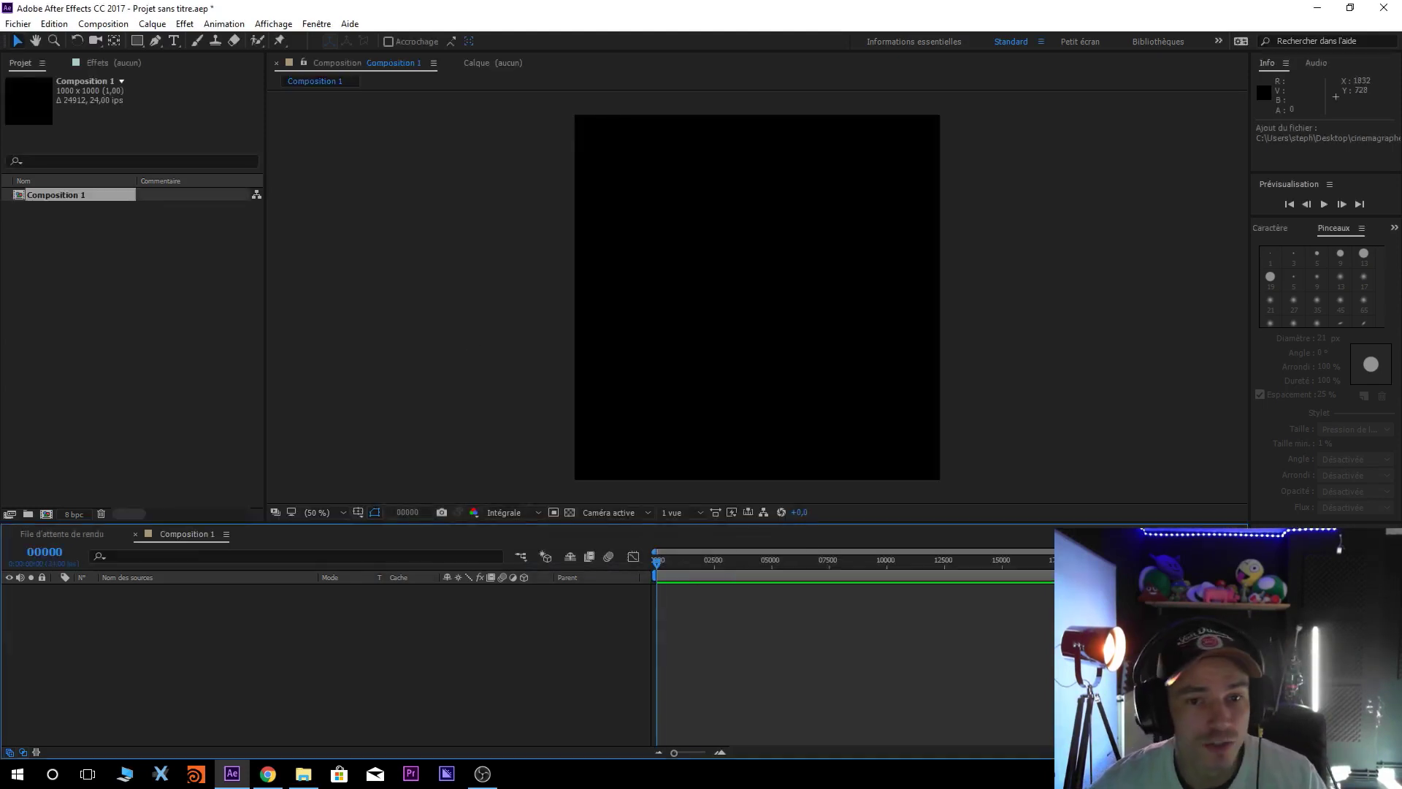
drag(485, 204, 80, 321)
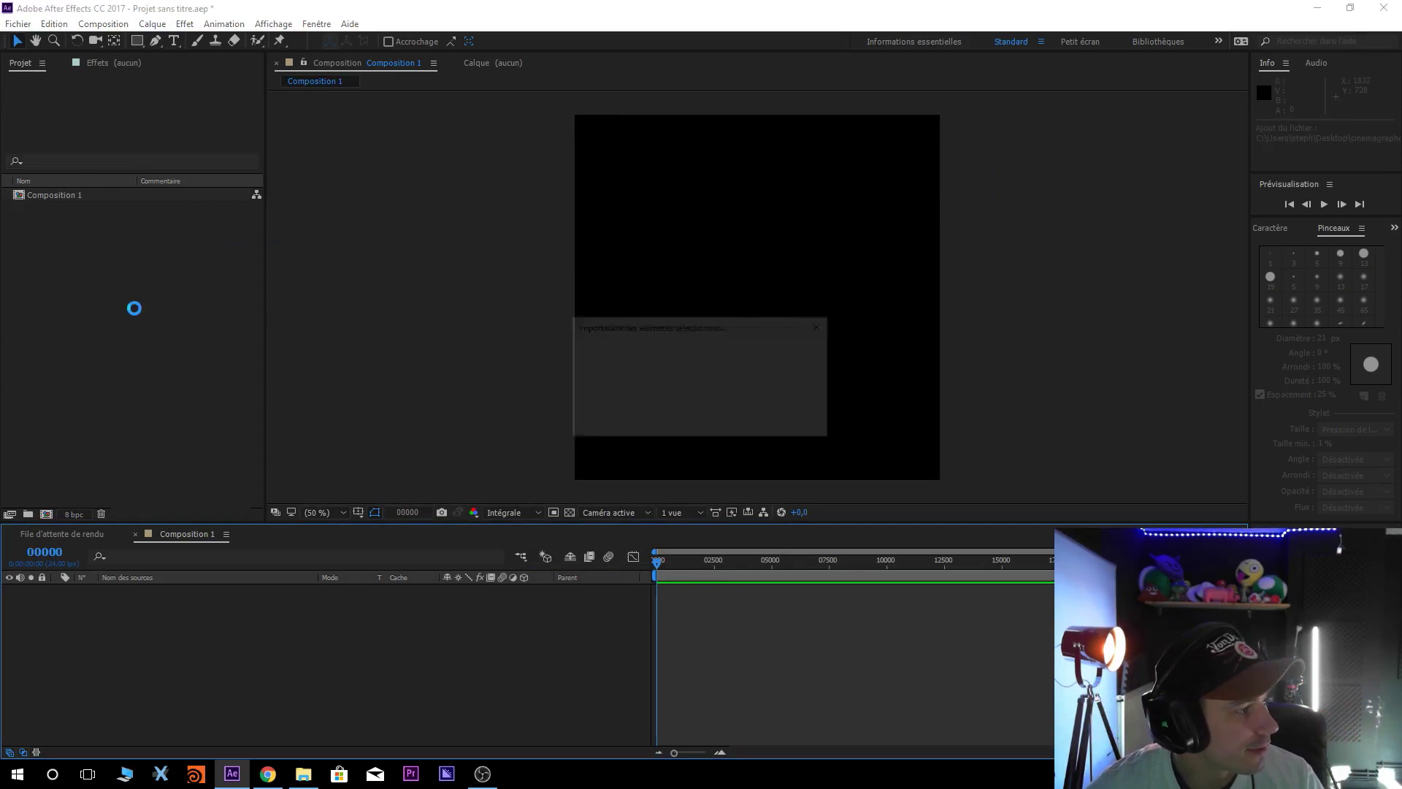
click(84, 287)
drag(42, 190, 107, 615)
Scale the cinemagraphe 1.MOV layer to 52% so more of the harbour scene fits the square composition
key(comma)
key(comma)
key(comma)
key(comma)
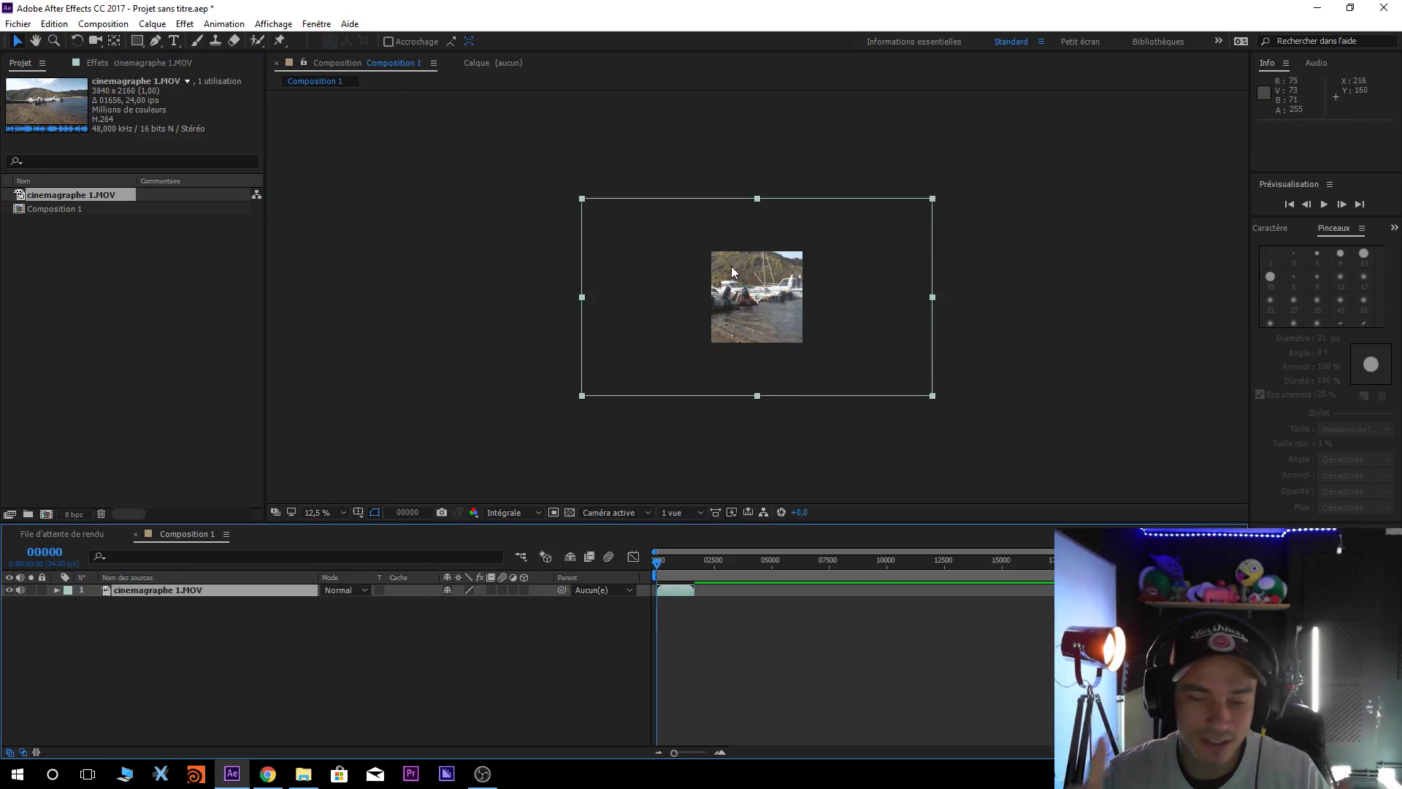
key(period)
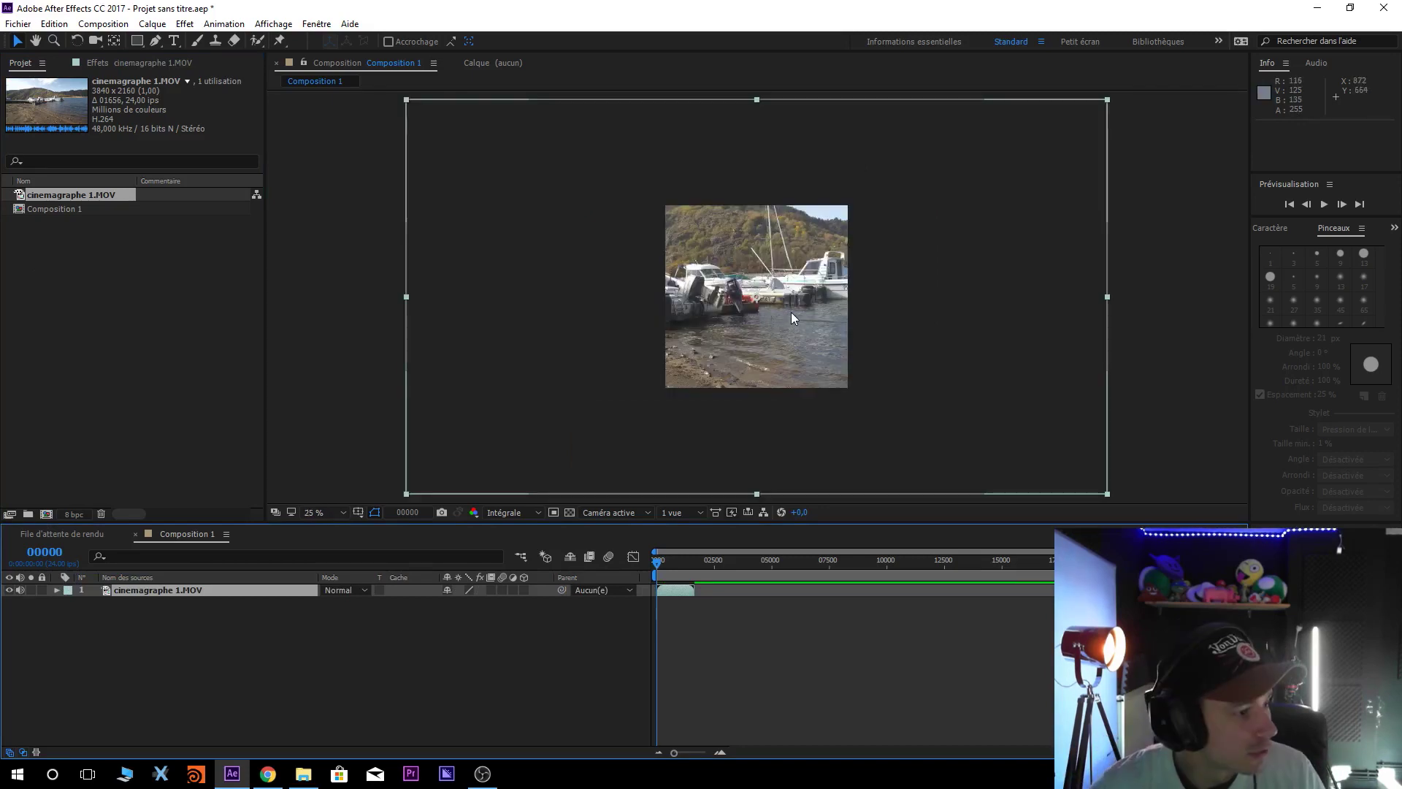
click(317, 515)
click(380, 248)
click(256, 641)
click(124, 590)
key(s)
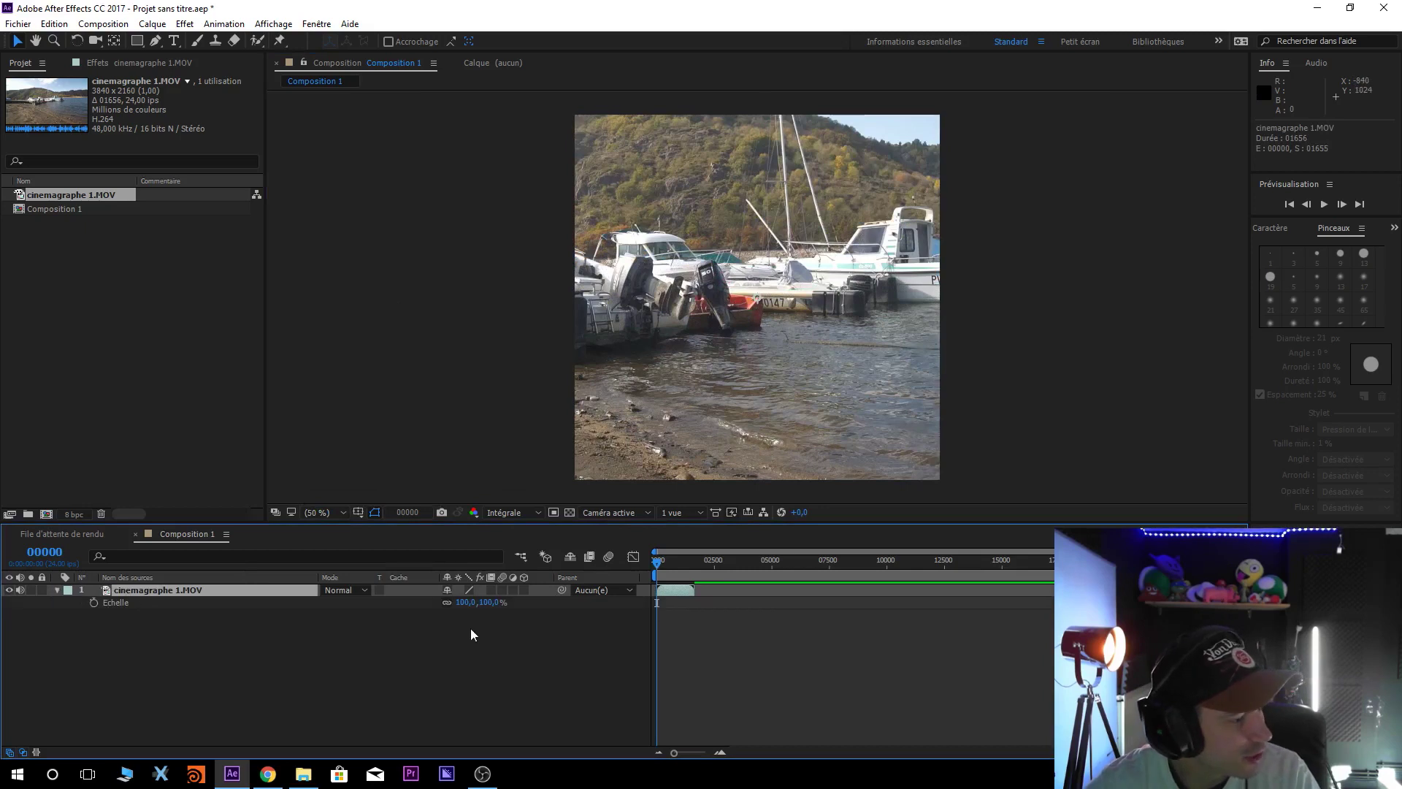
drag(493, 611, 458, 610)
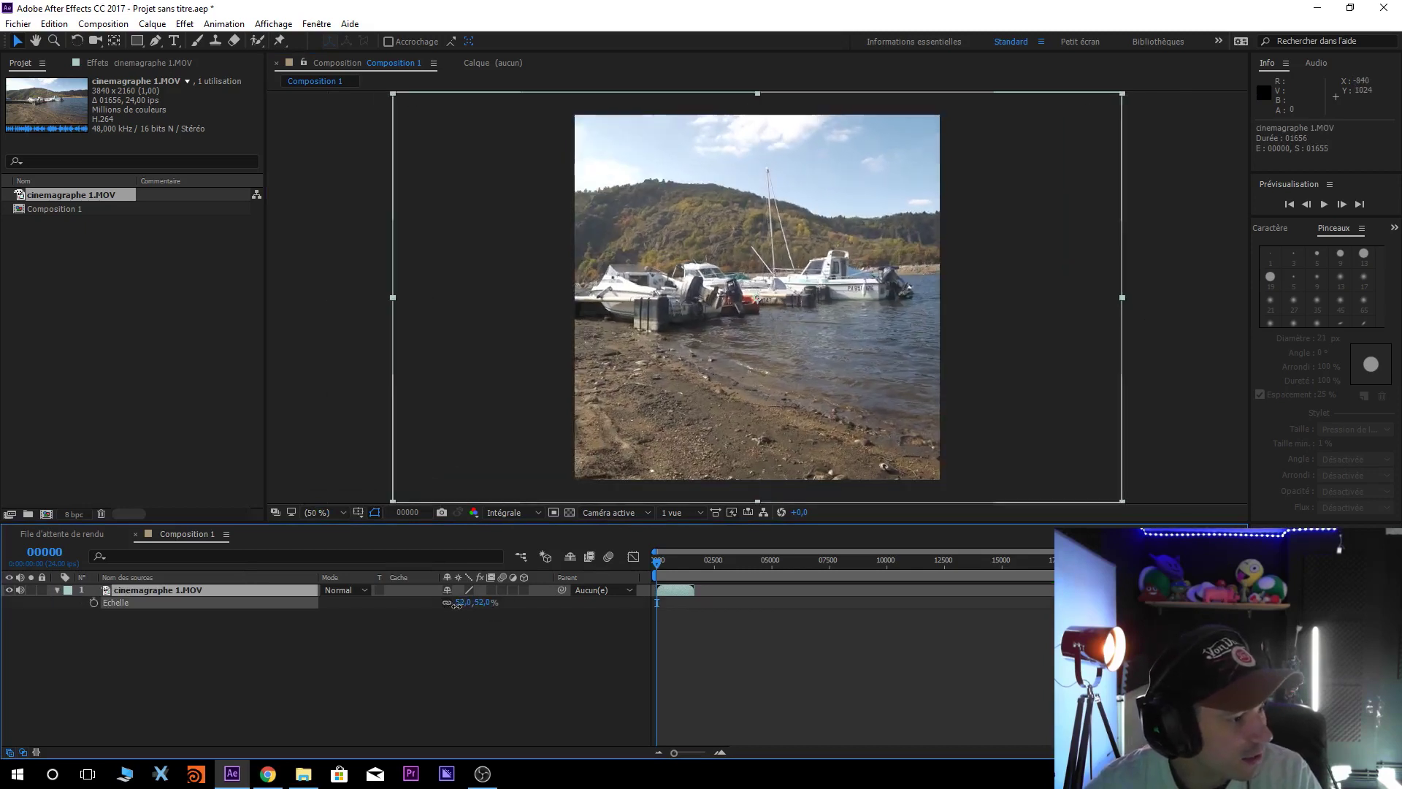
Go to frame 538 and reposition the footage to 650, 450 so the crouching man fits inside the composition
drag(674, 752, 695, 752)
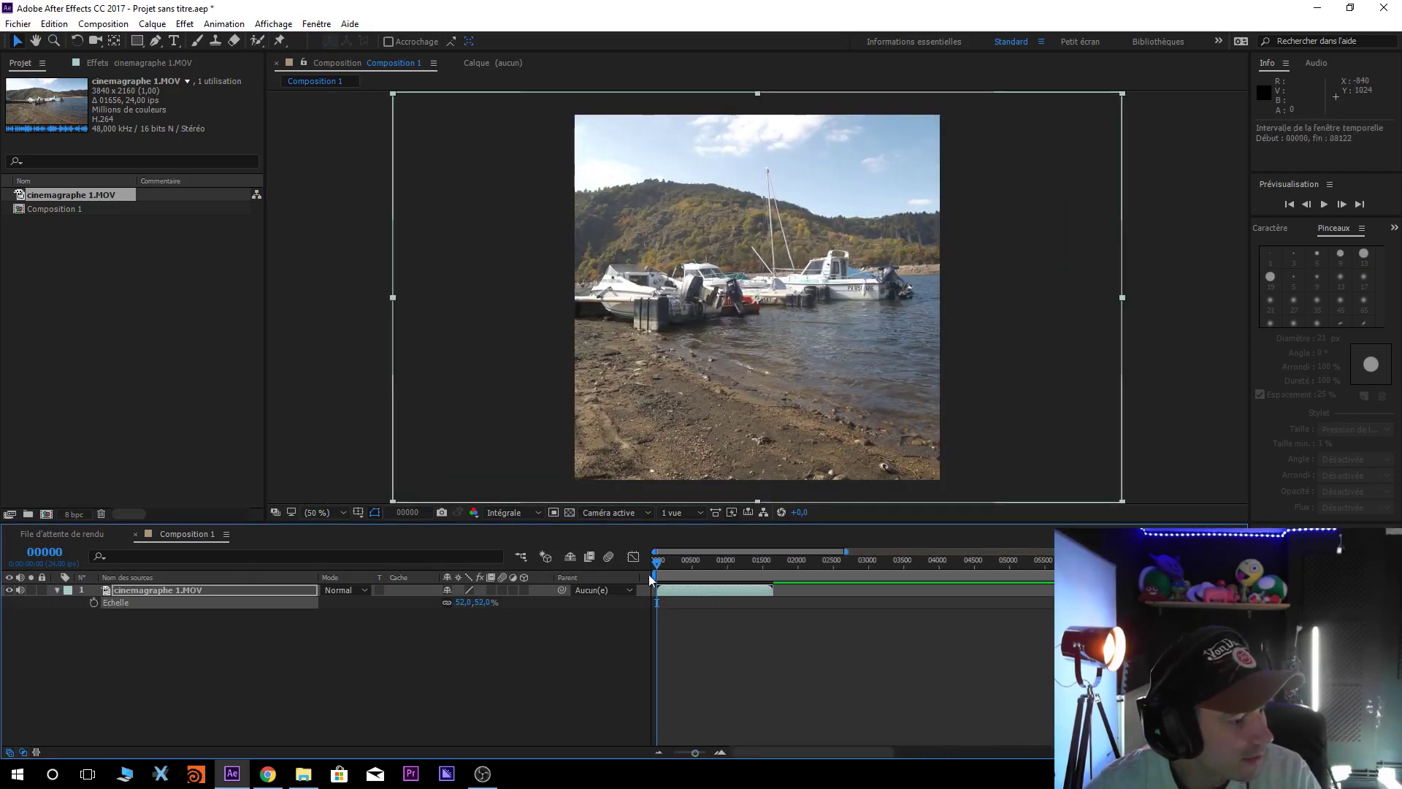
drag(659, 566, 695, 568)
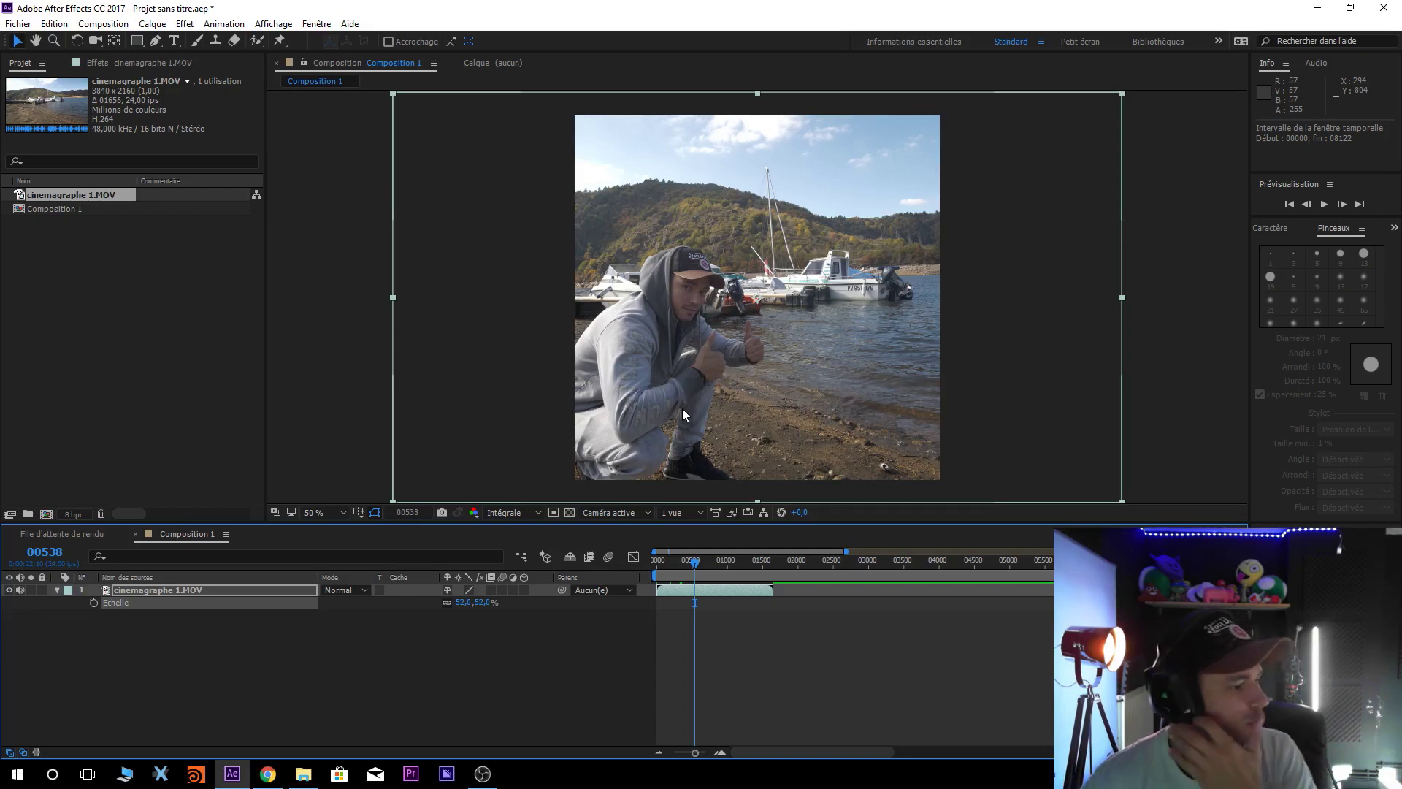
drag(795, 375, 848, 354)
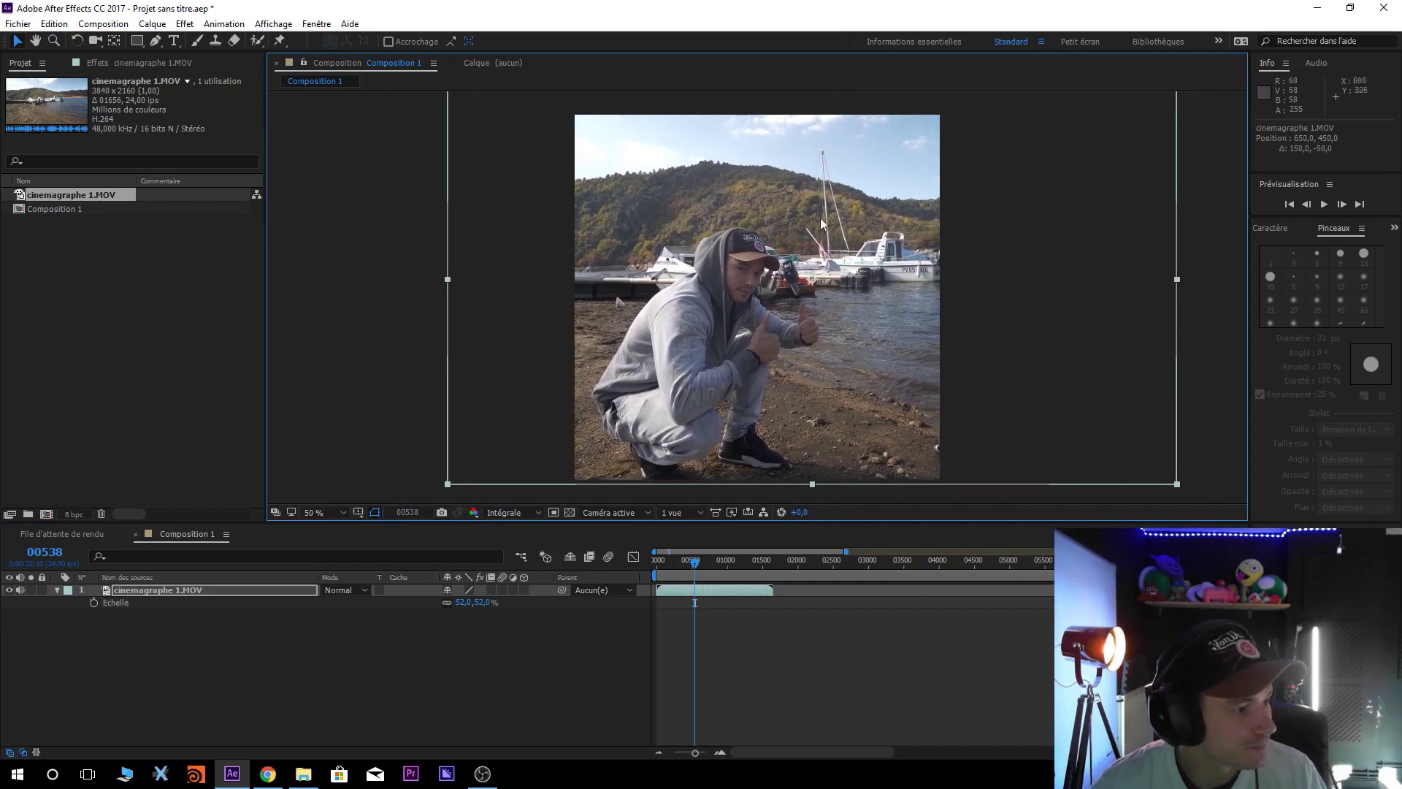
Split the footage layer at frame 538 and delete the part before it
drag(695, 752, 700, 752)
click(235, 591)
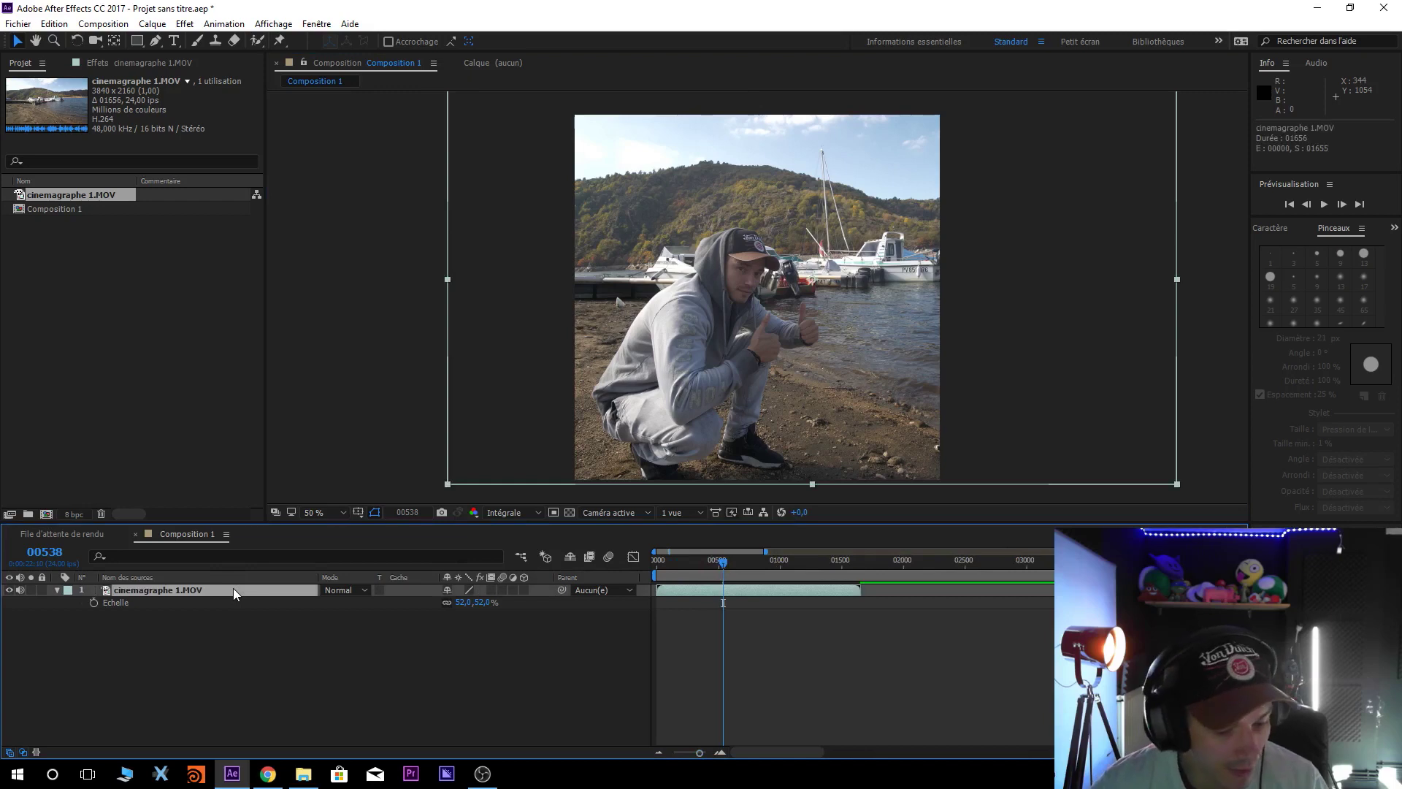
key(ctrl+shift+d)
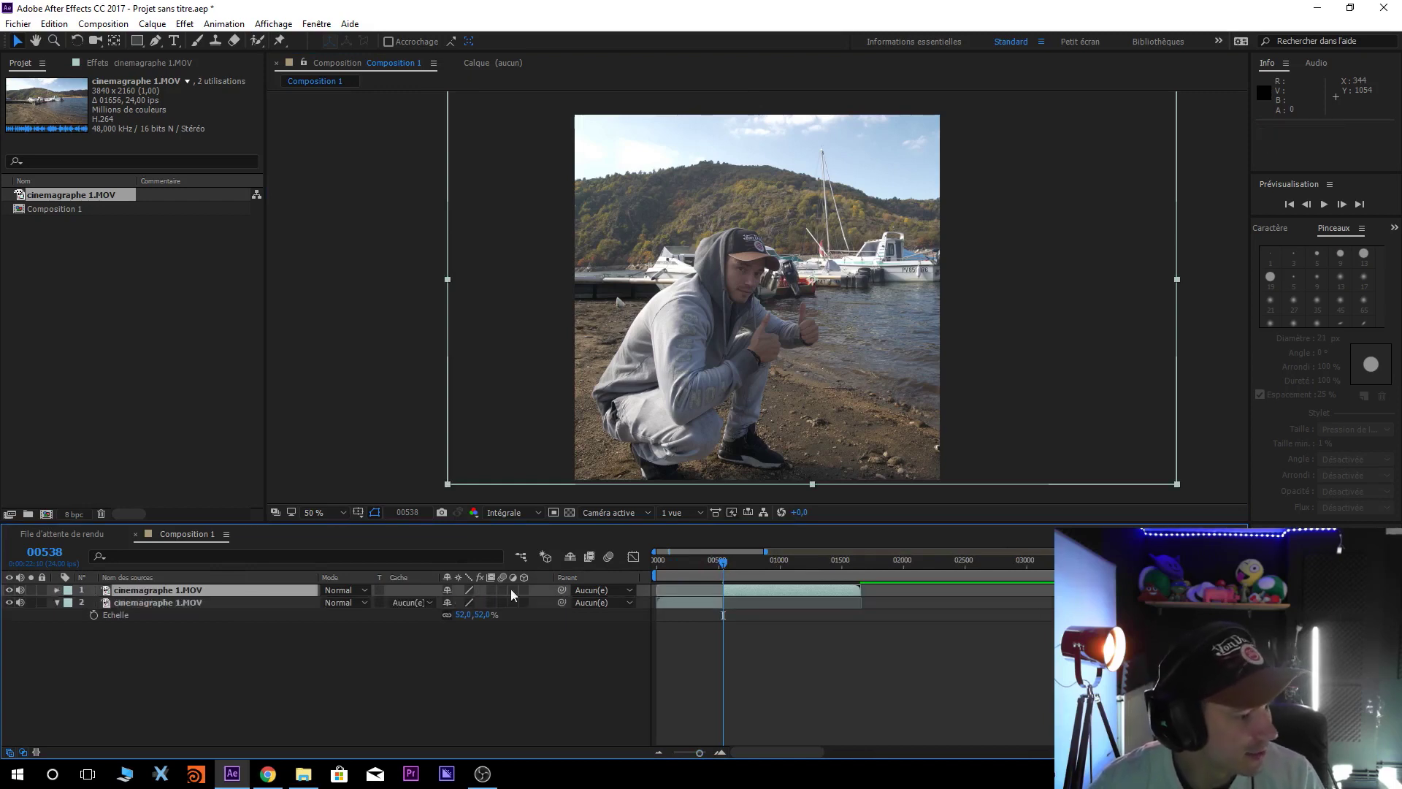
click(695, 604)
key(Delete)
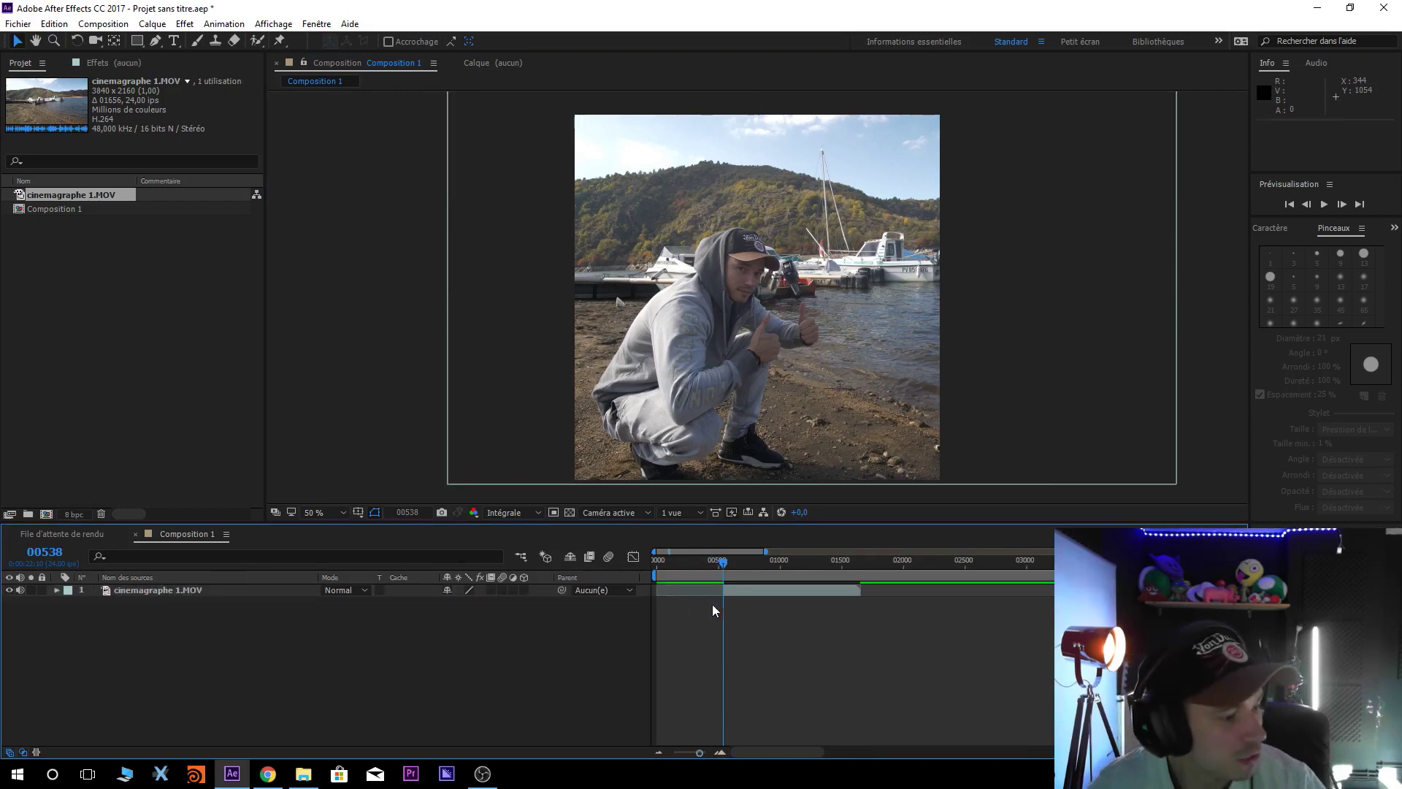
Shift the remaining clip to start at frame 0 and duplicate the layer
drag(738, 588, 634, 569)
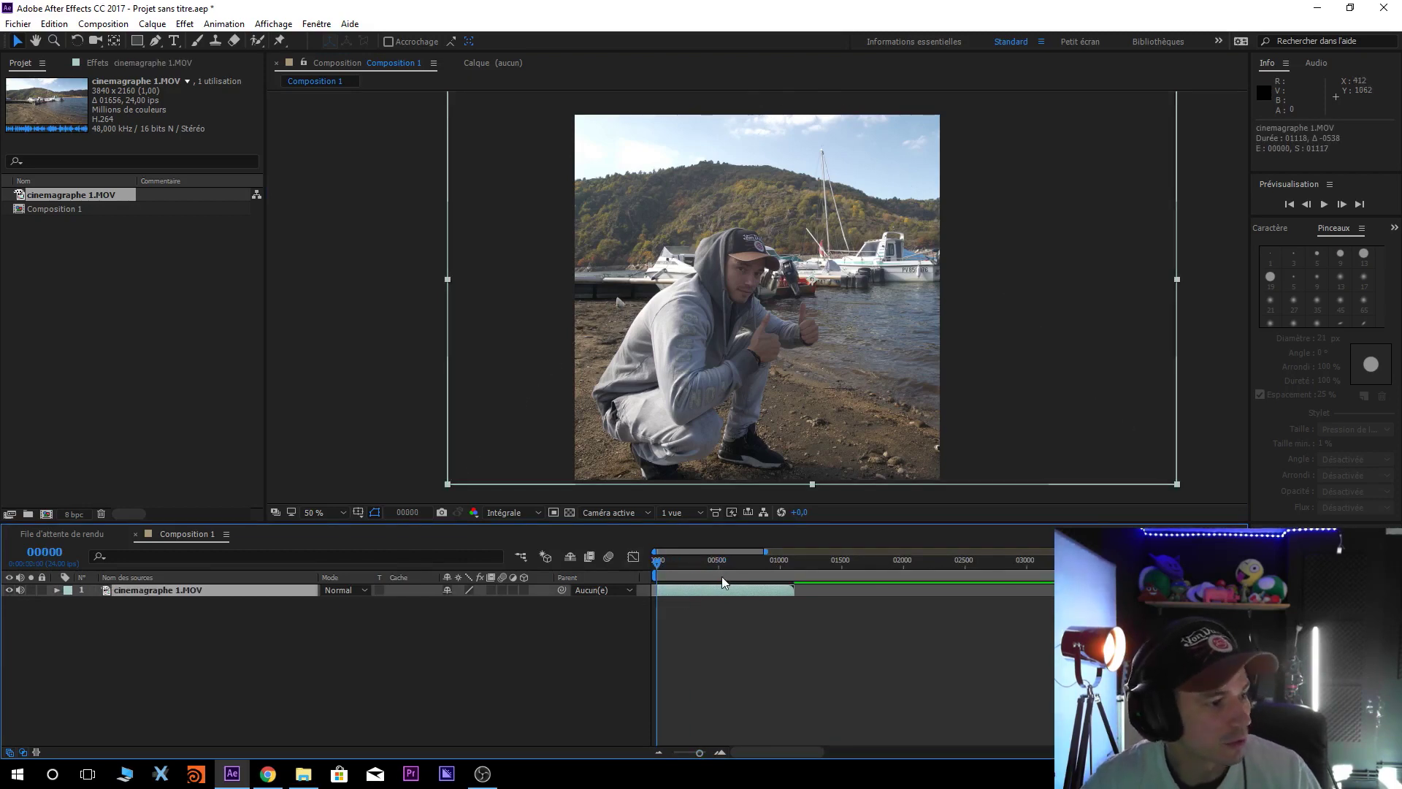
click(318, 642)
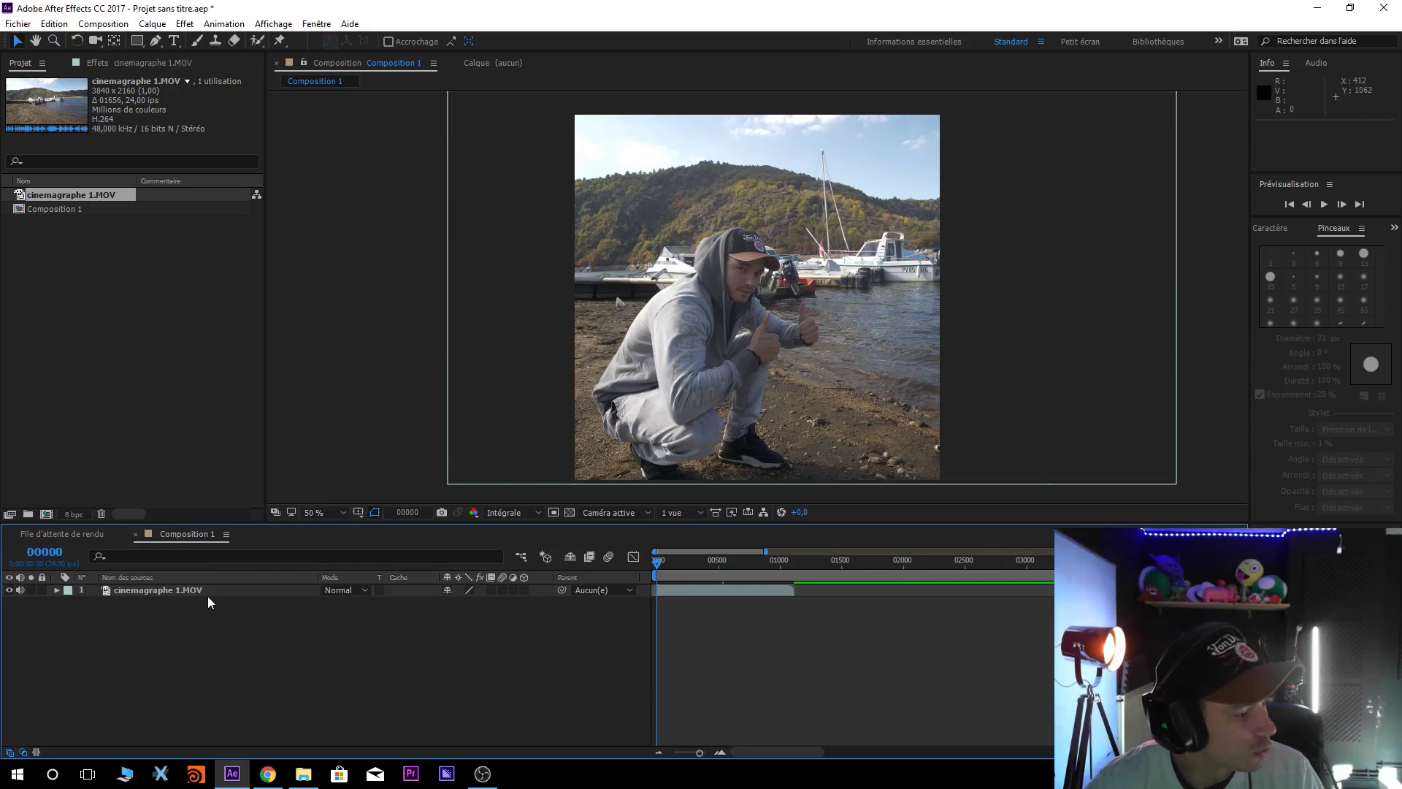
click(208, 595)
key(ctrl+d)
click(292, 637)
click(208, 590)
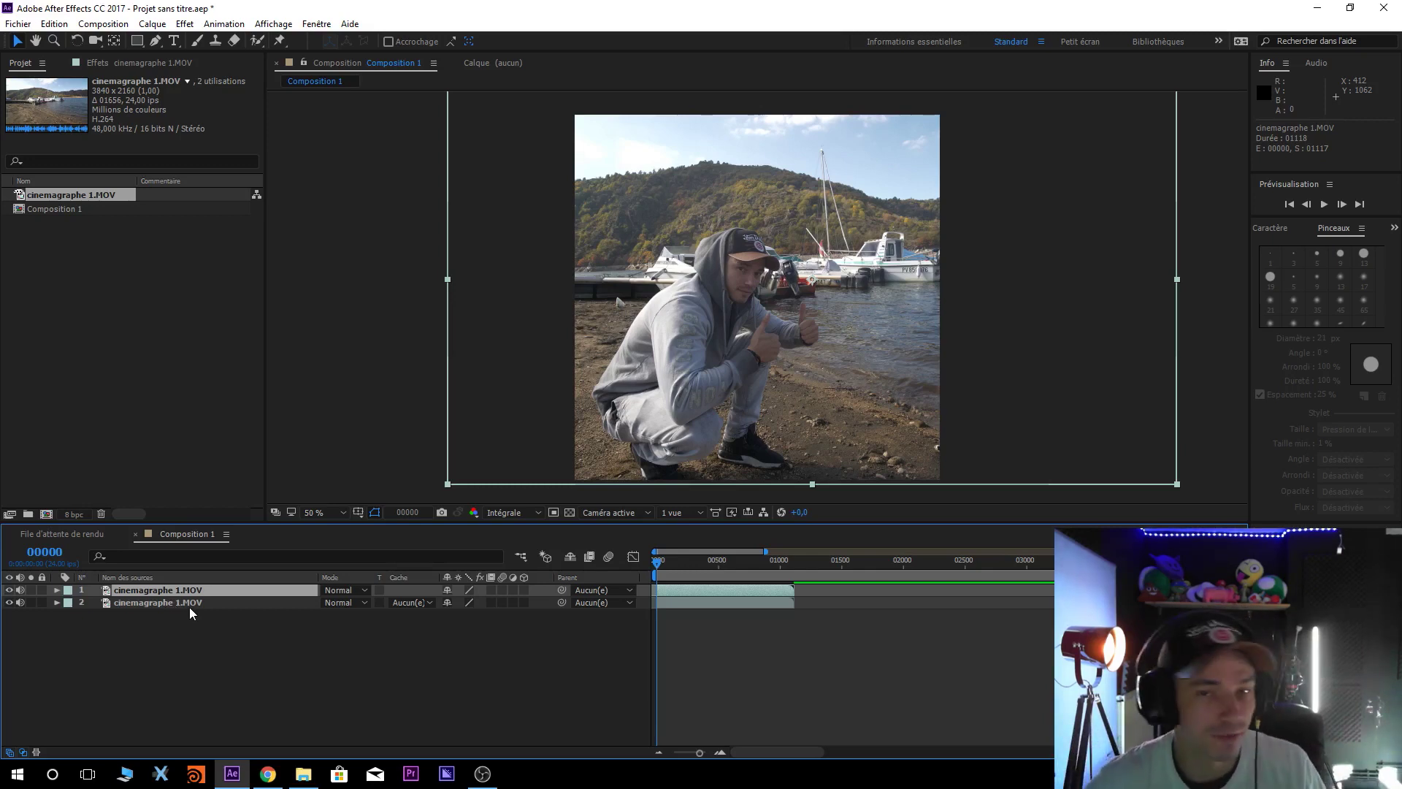
Freeze the top copy of the footage on its first frame with Geler l'image
click(390, 639)
click(159, 591)
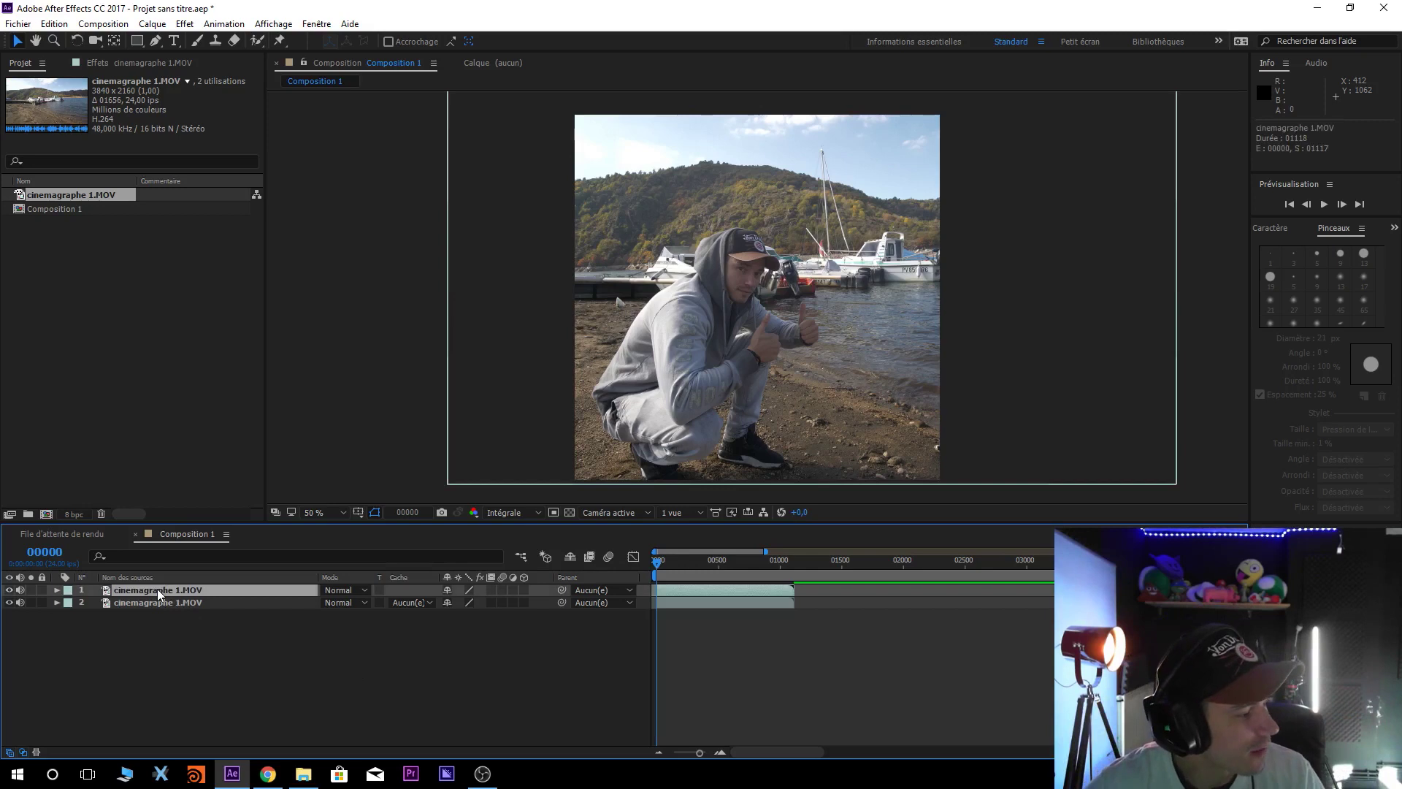
right_click(666, 588)
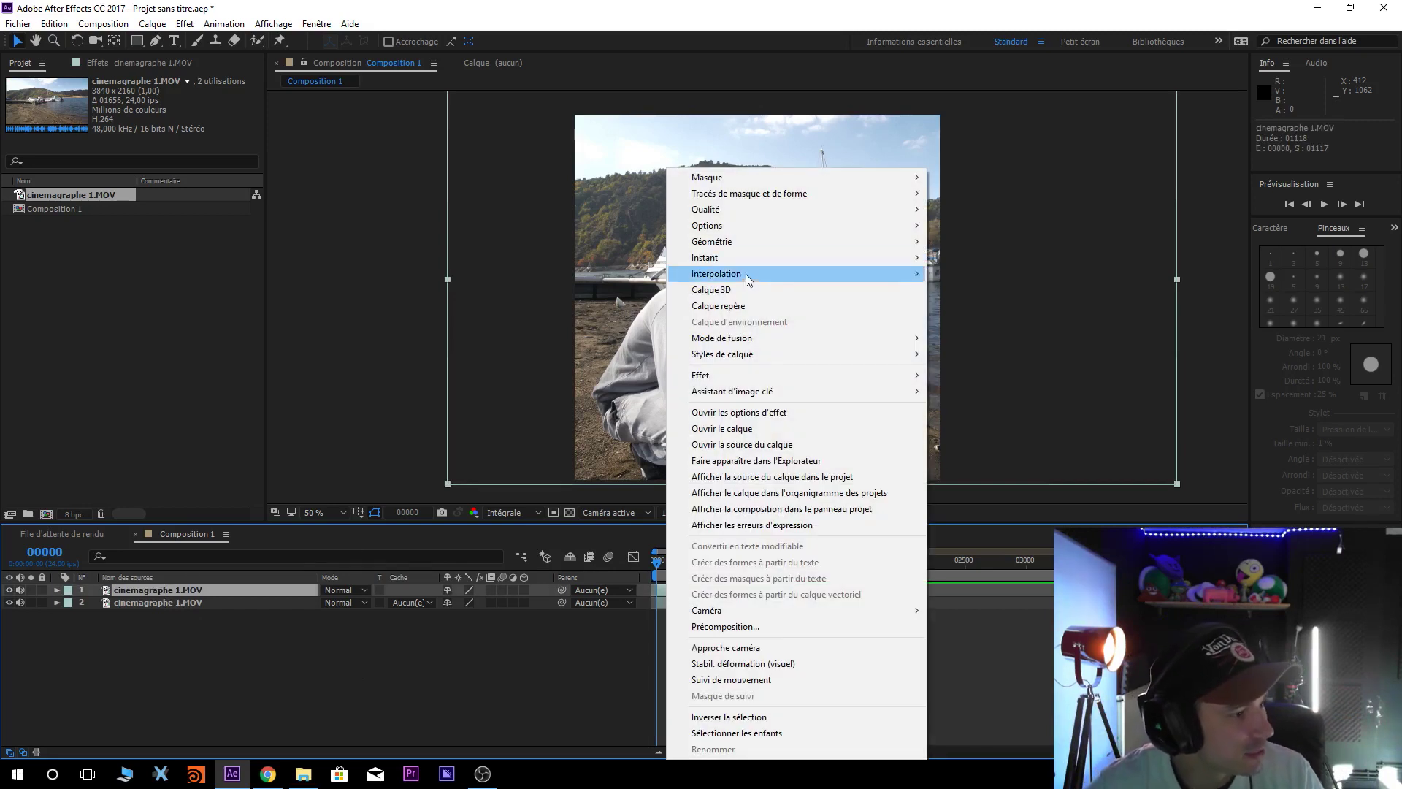
mouse_move(747, 258)
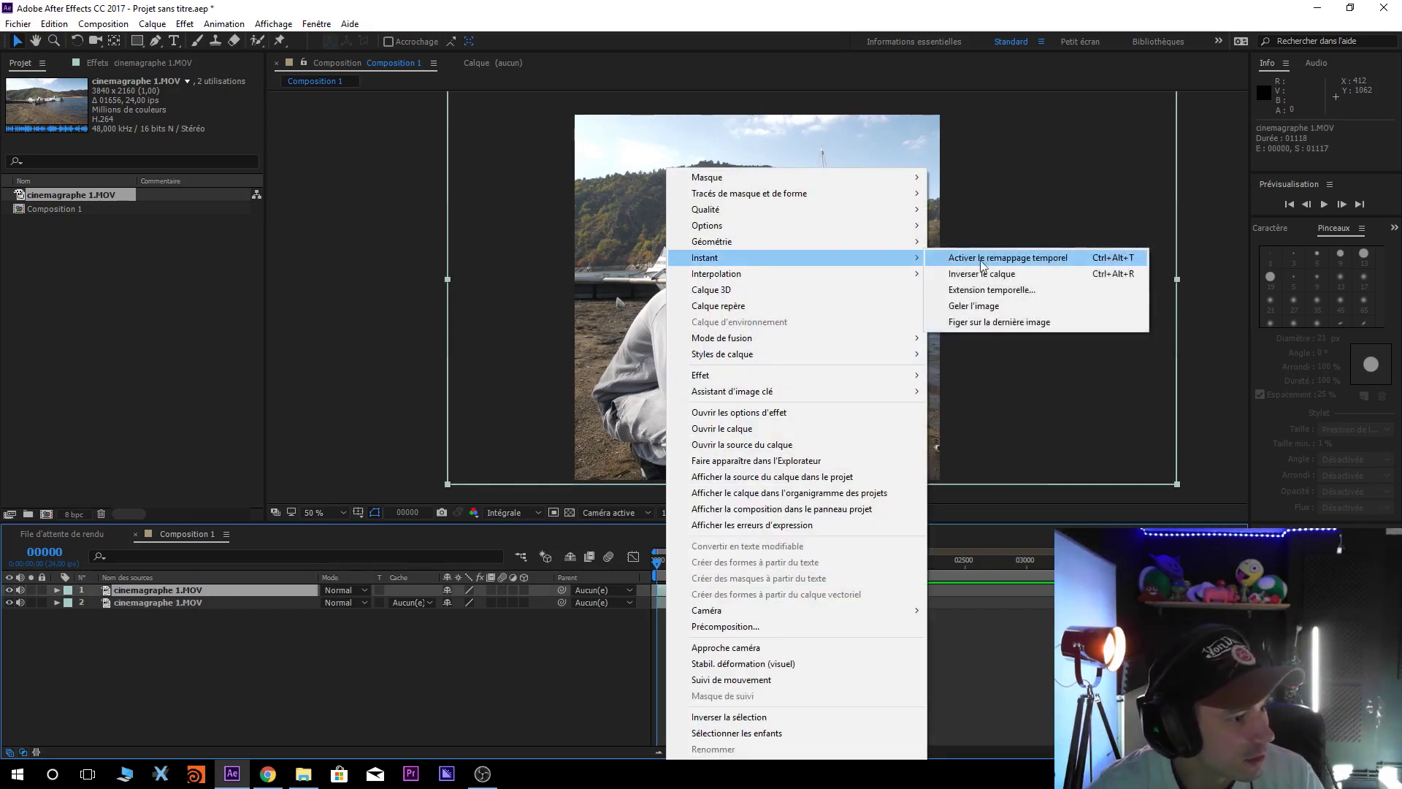
click(1000, 315)
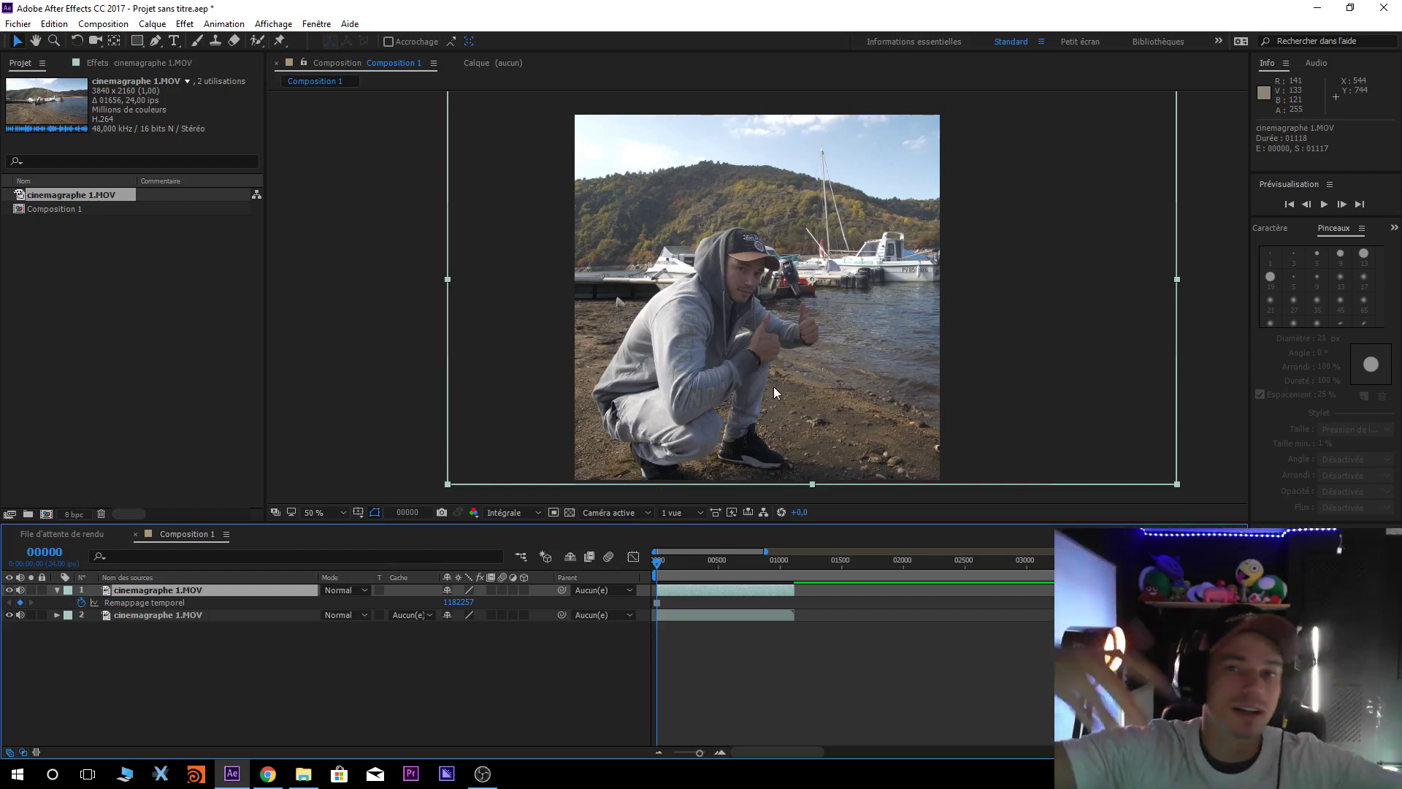
Open the frozen top layer in its own view and outline the crouching man with the Roto Brush
double_click(186, 593)
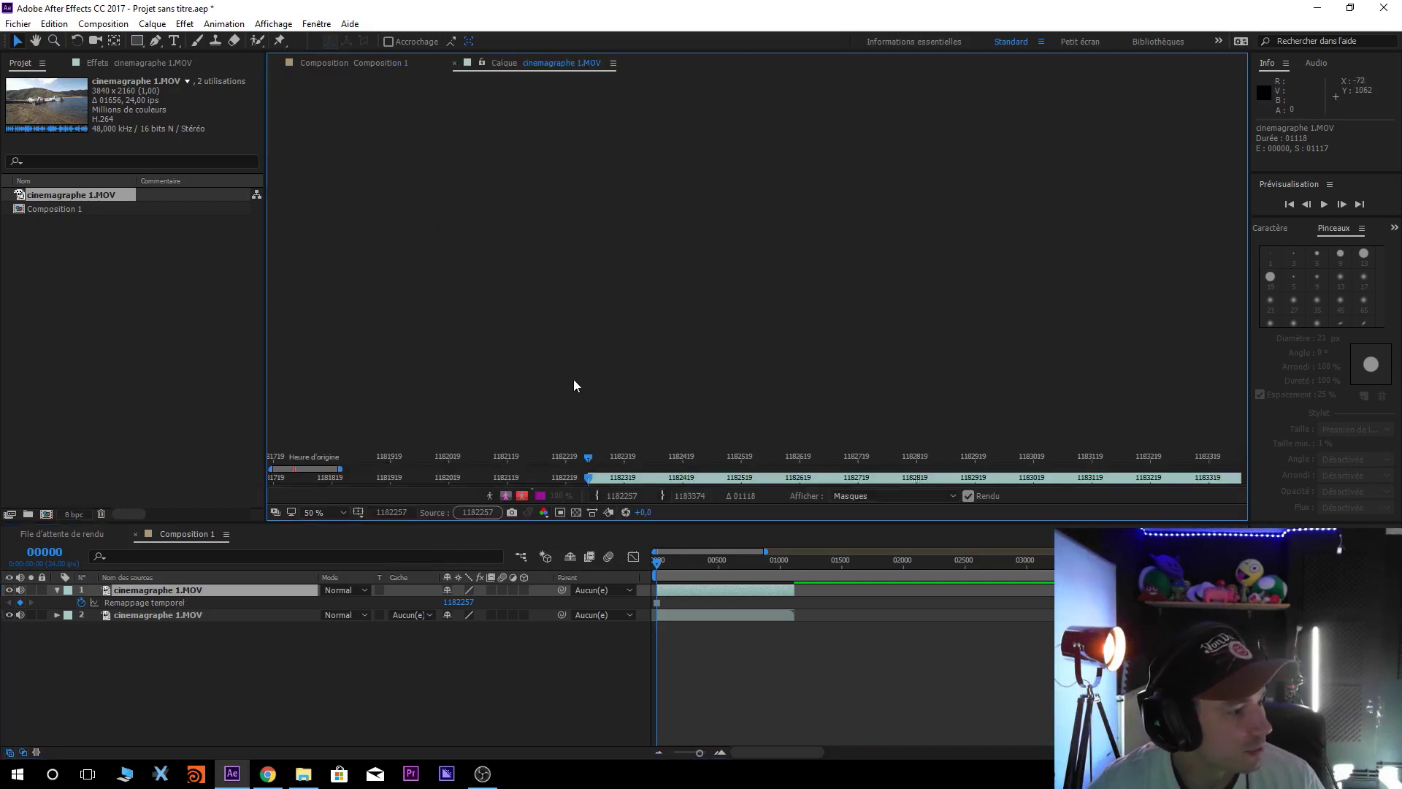
scroll(687, 278, down, 2)
drag(655, 352, 757, 258)
scroll(786, 225, up, 2)
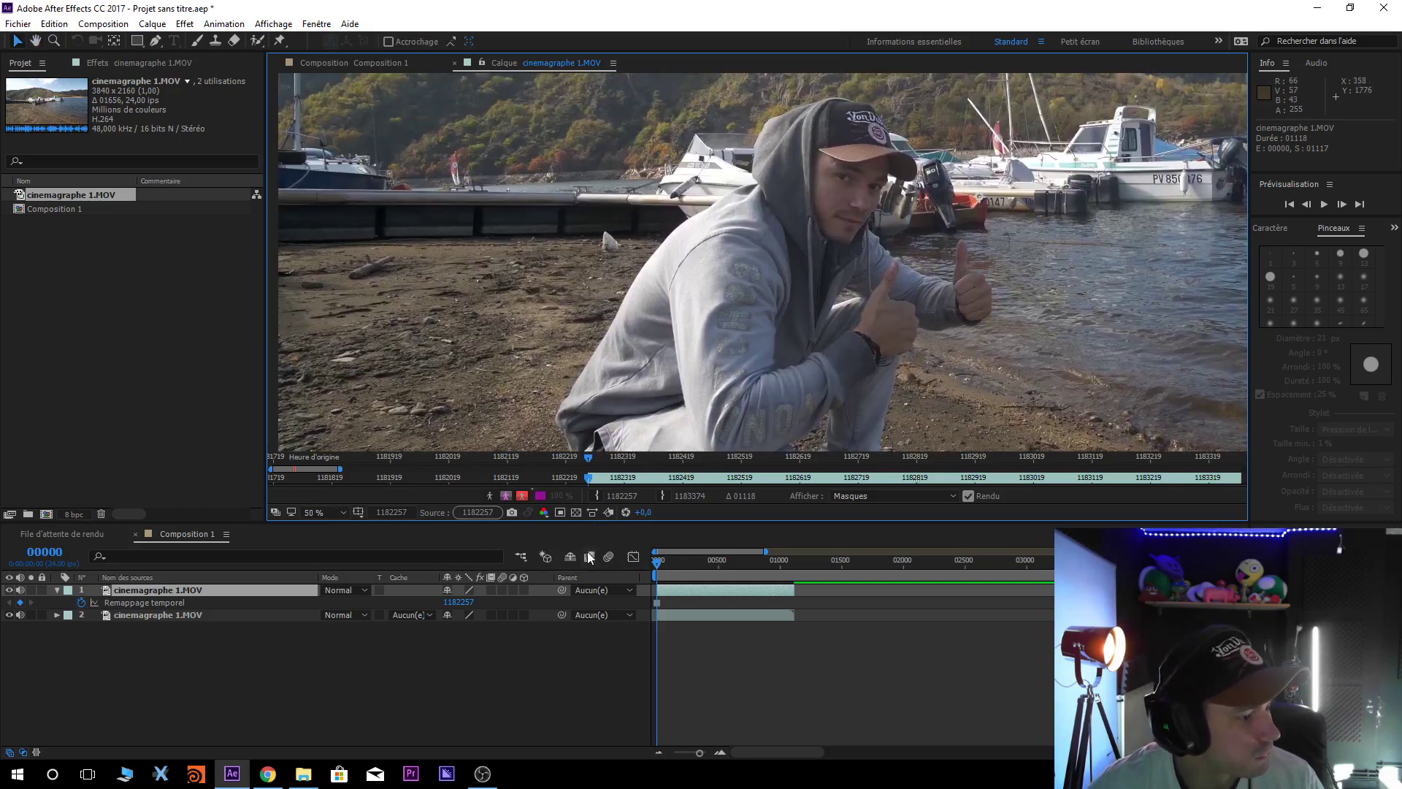
click(353, 63)
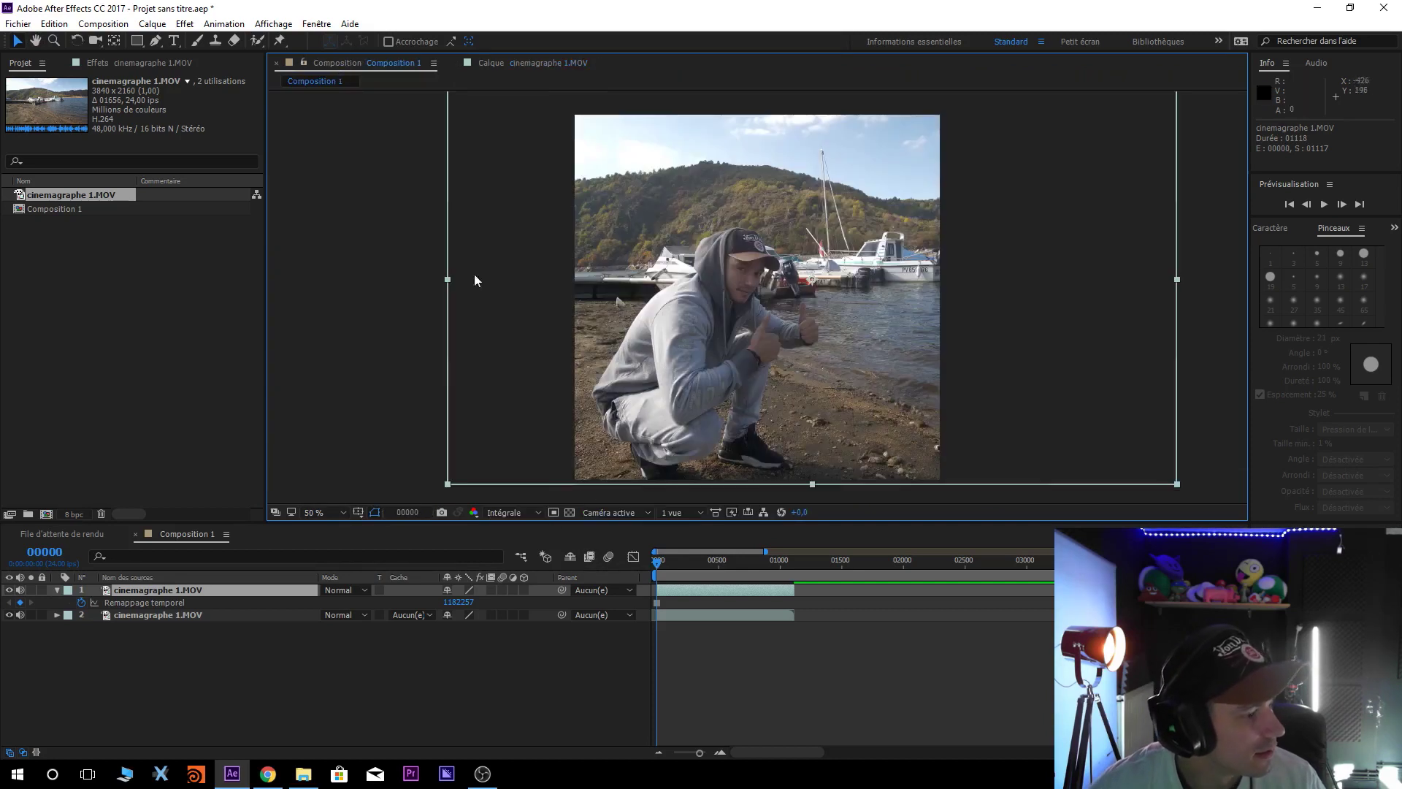
click(514, 63)
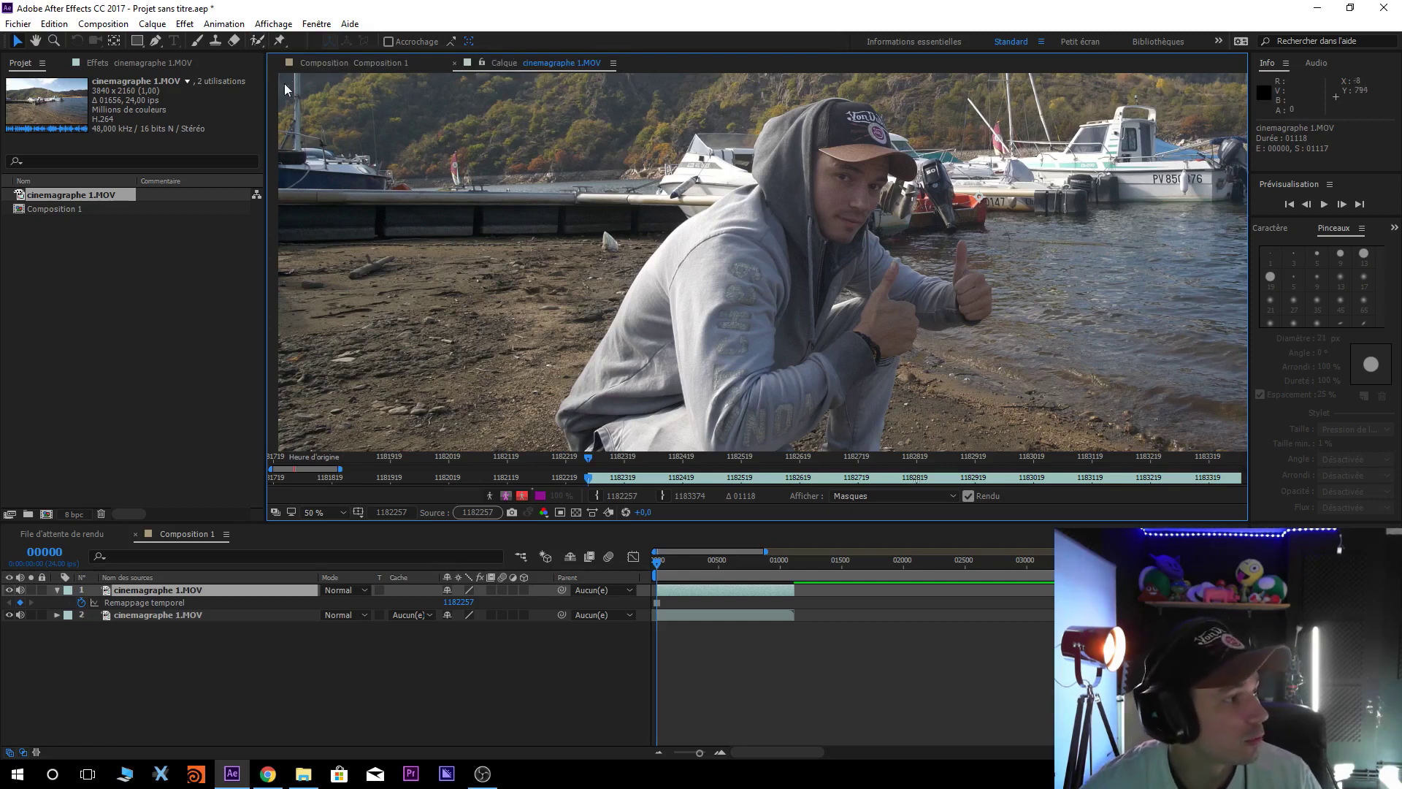
click(257, 40)
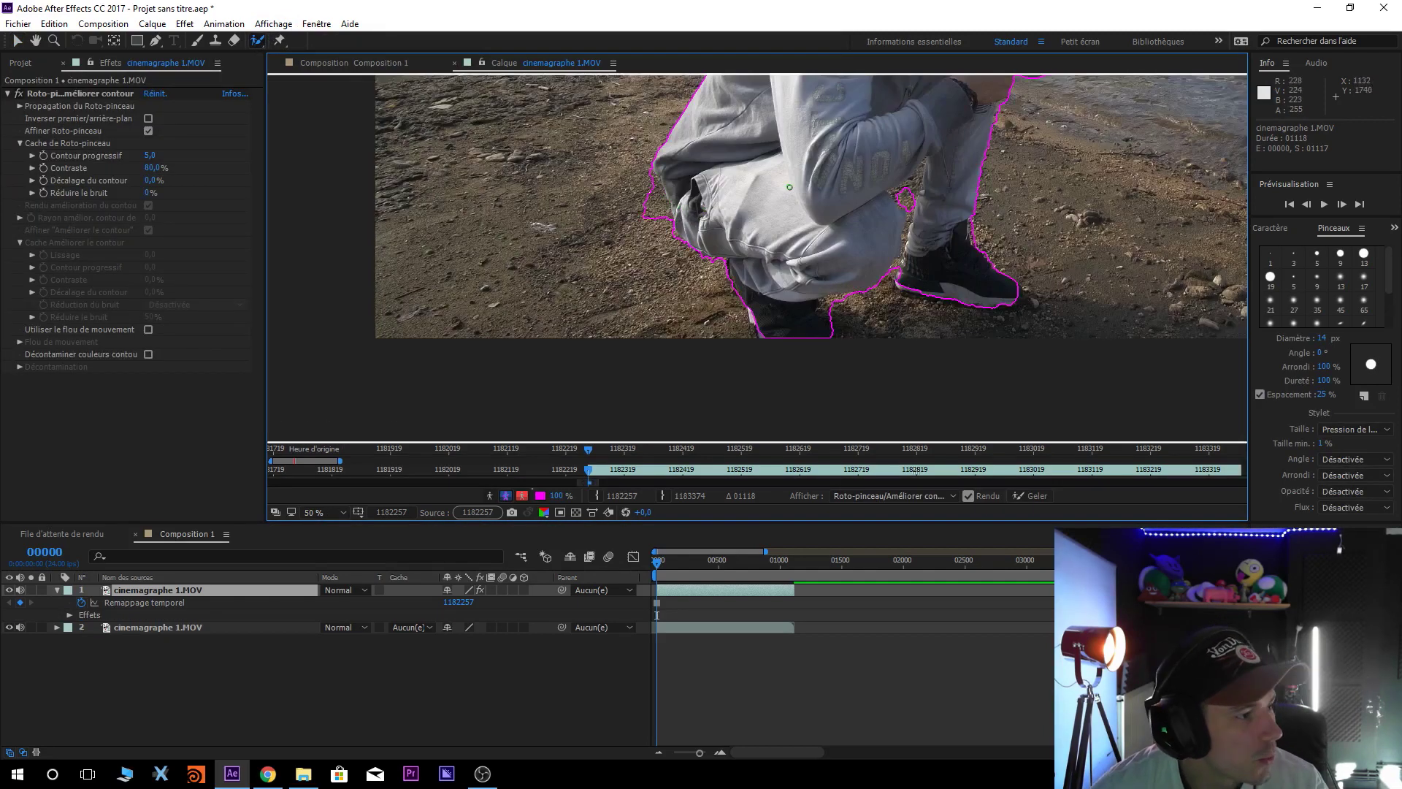
scroll(914, 187, up, 5)
scroll(915, 188, down, 4)
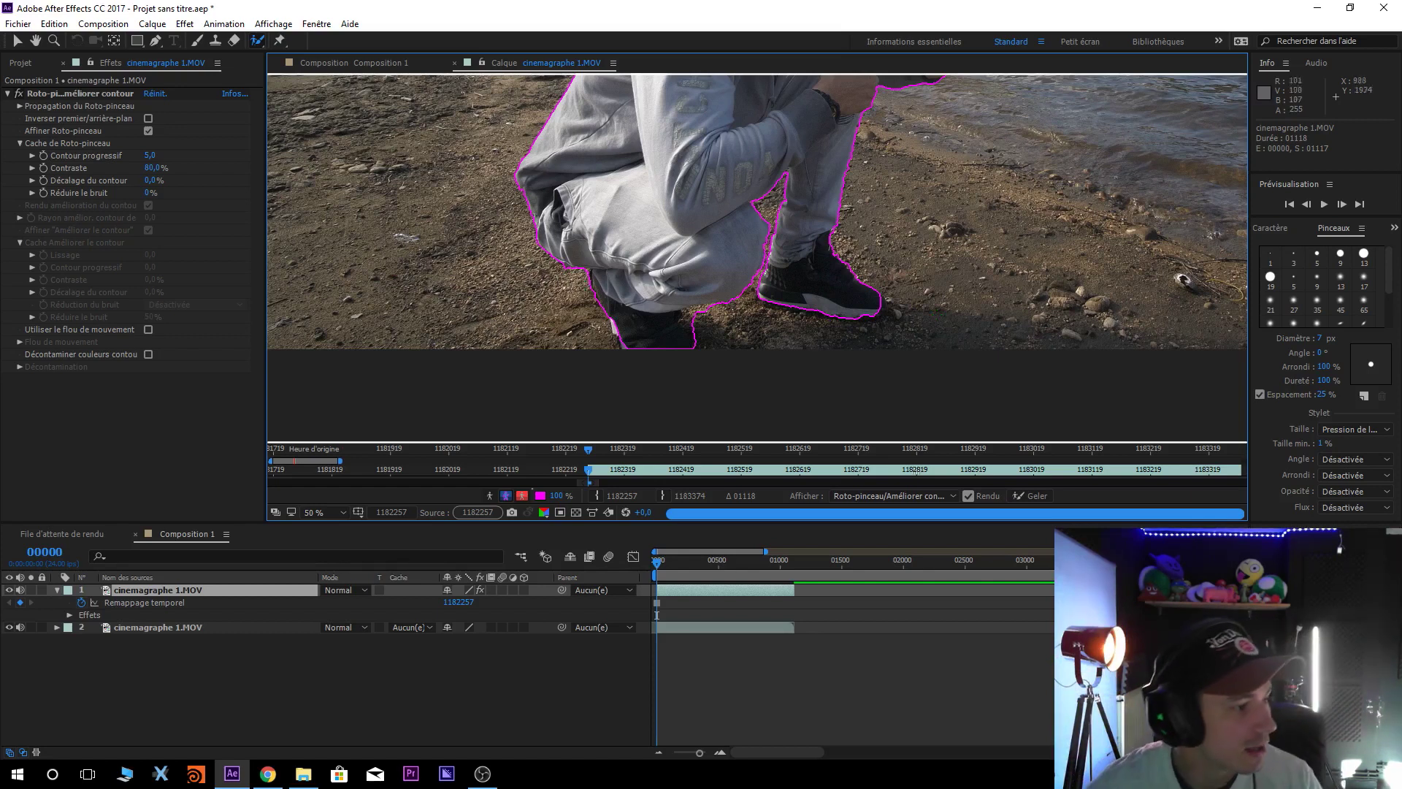
Extend the Roto Brush selection to the ground around the man's shoes with a 7 px brush and return to the composition view
mouse_move(858, 305)
mouse_down()
mouse_move(1172, 348)
mouse_move(499, 345)
mouse_move(517, 325)
mouse_move(646, 297)
mouse_move(637, 319)
mouse_up()
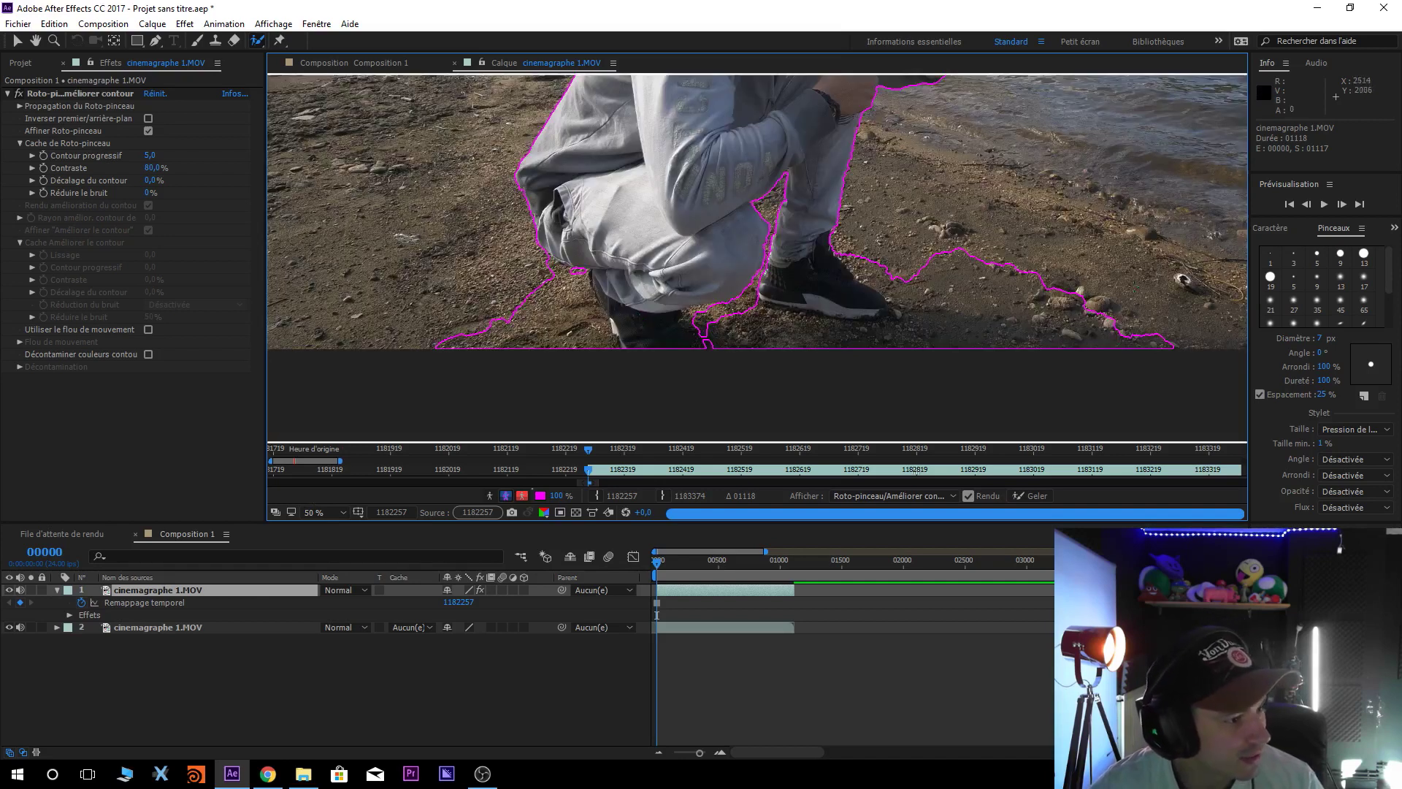
key(comma)
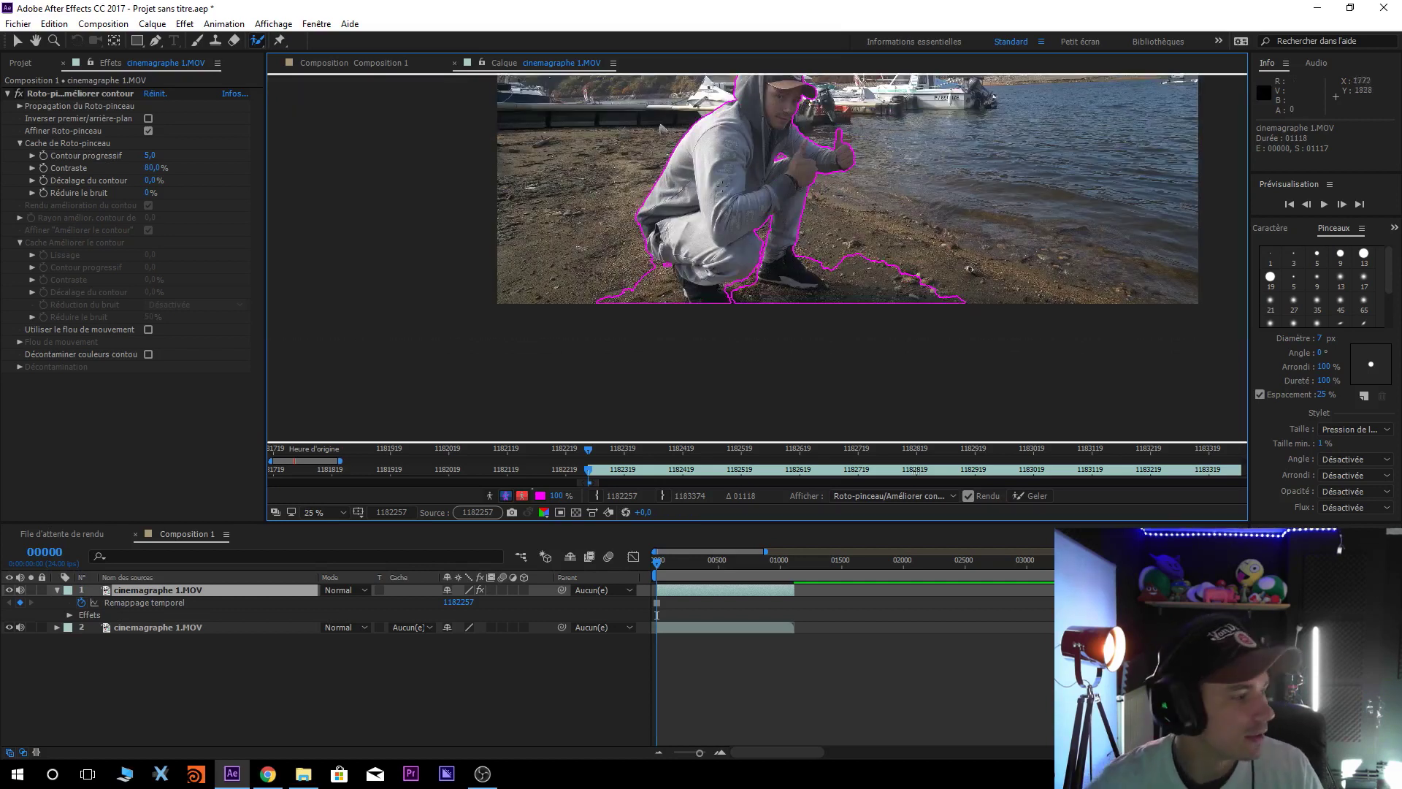
click(327, 64)
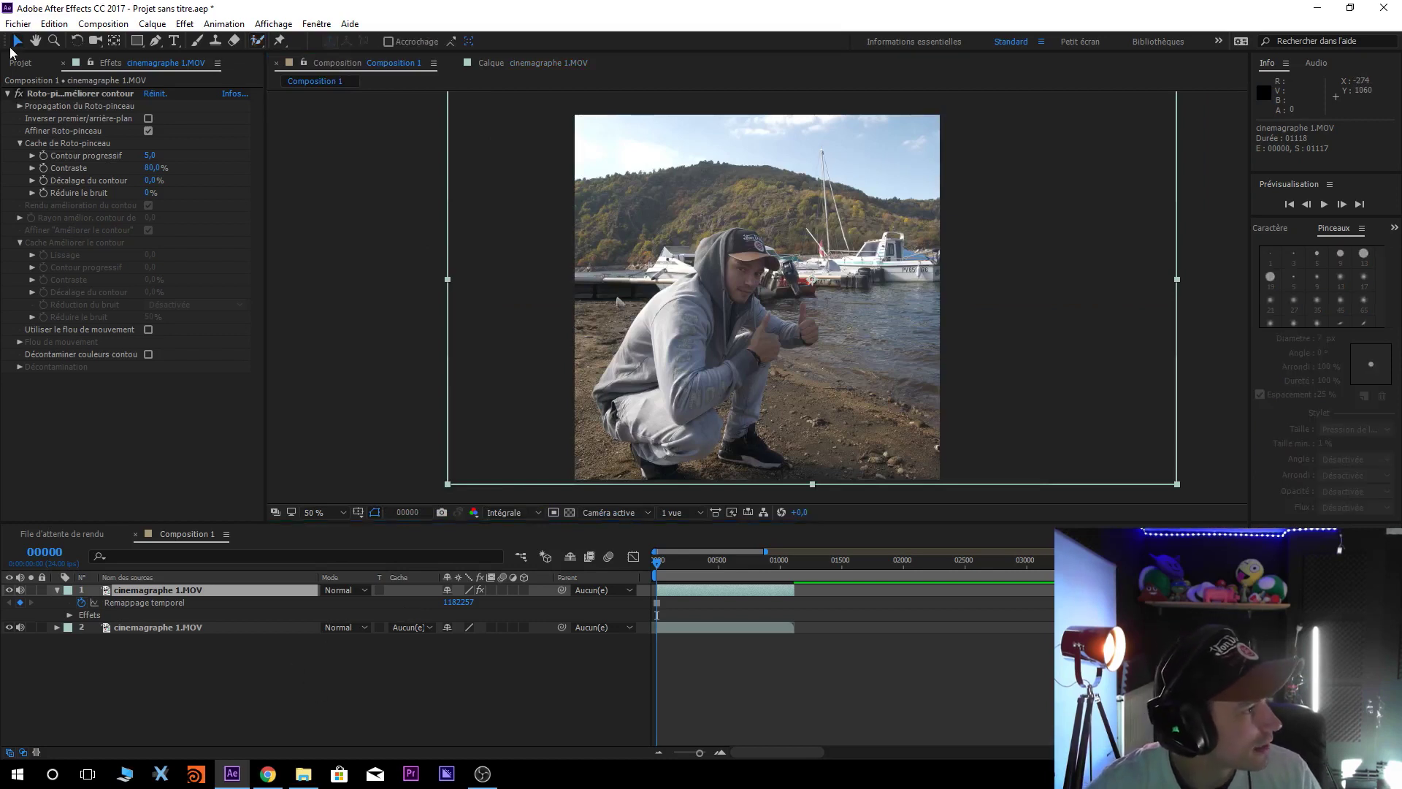
Apply the Lumetri Color effect to the frozen top layer
click(185, 24)
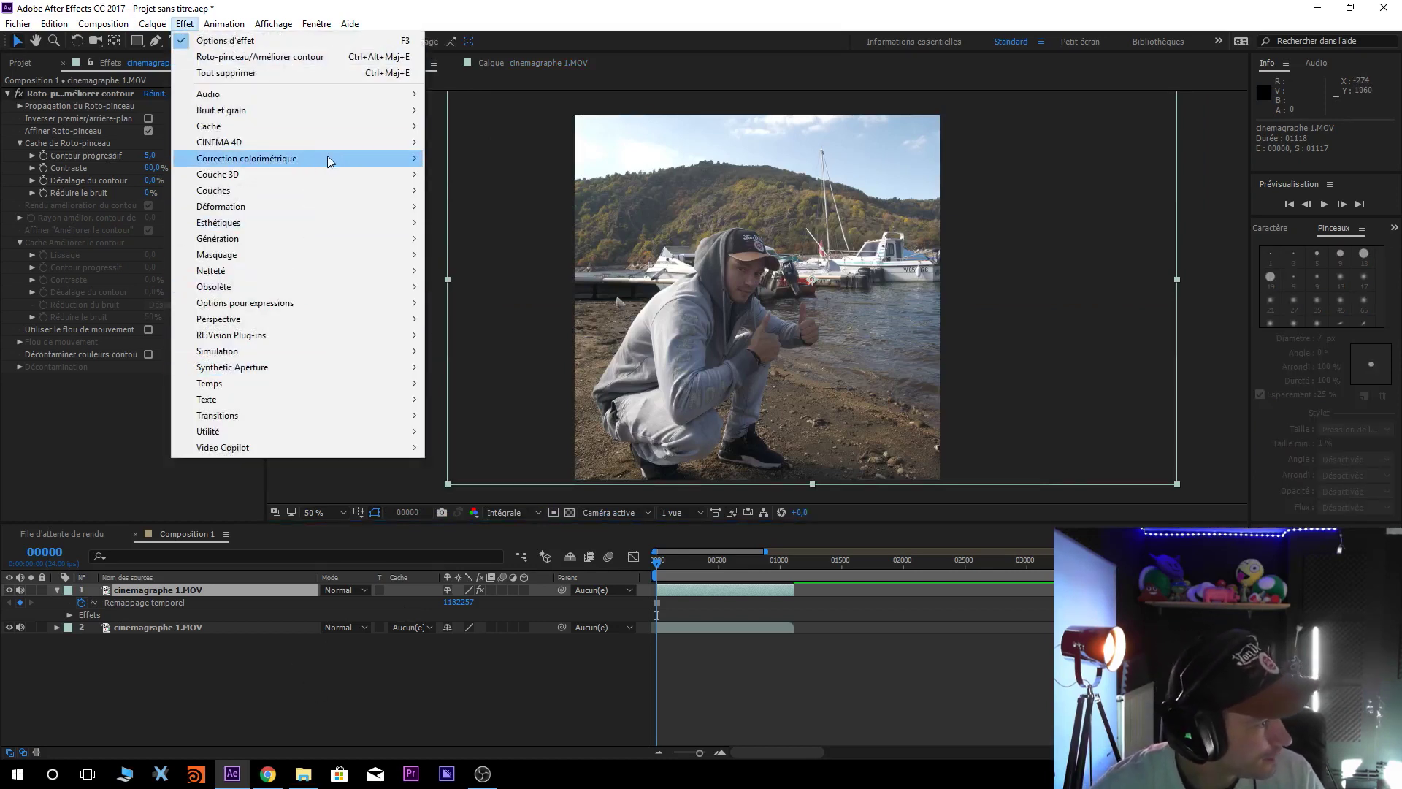
mouse_move(367, 157)
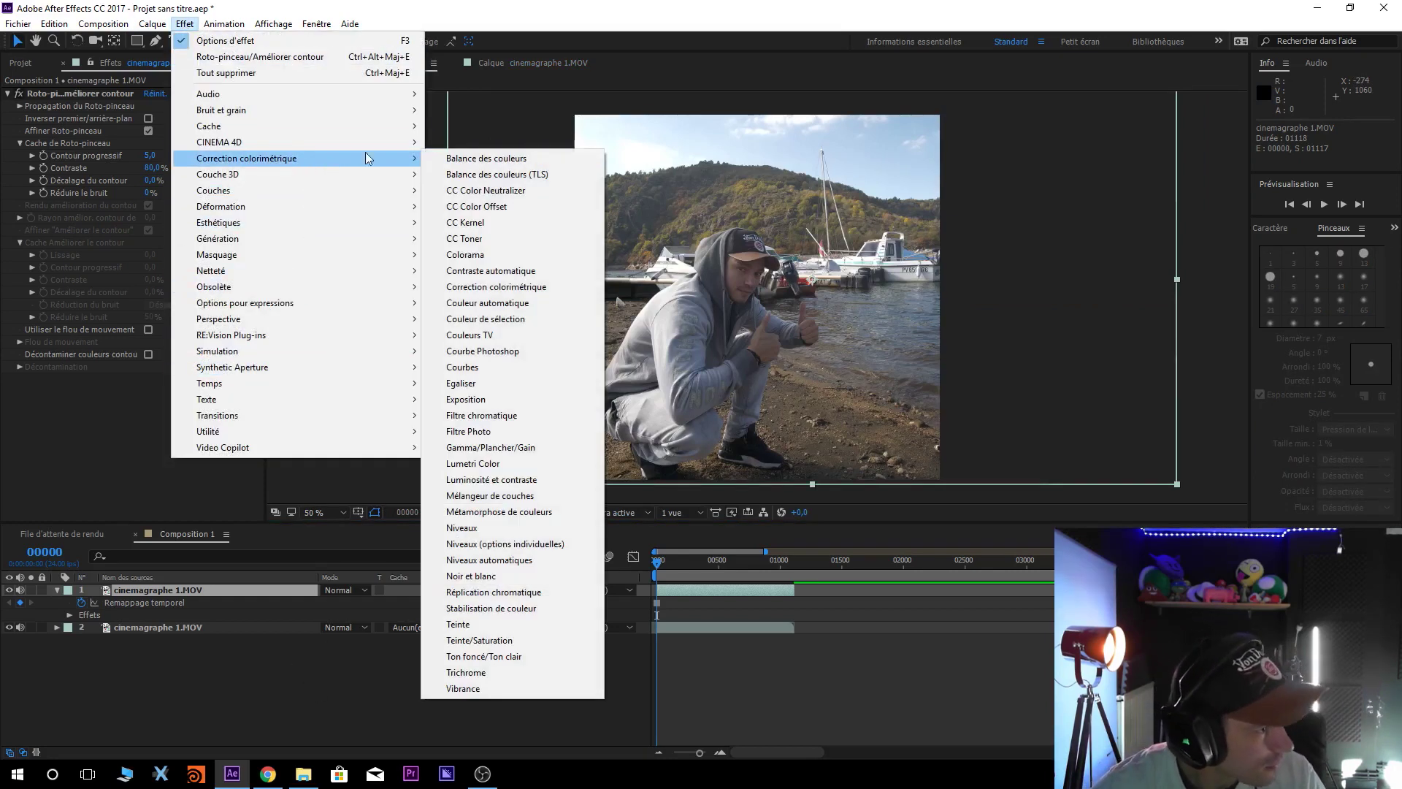
click(507, 463)
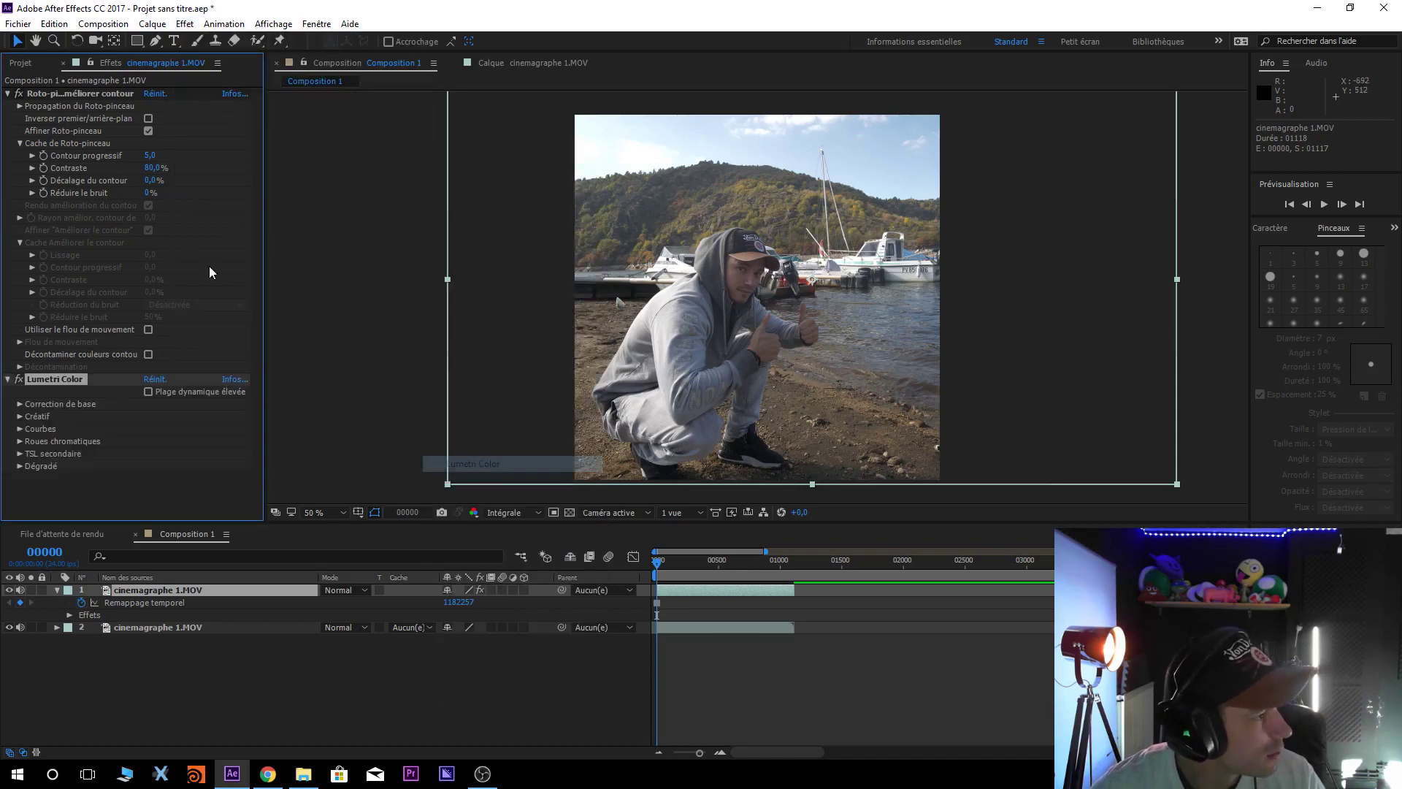
Rename the frozen top layer as MOI
click(153, 593)
key(Return)
text(MOI)
key(Return)
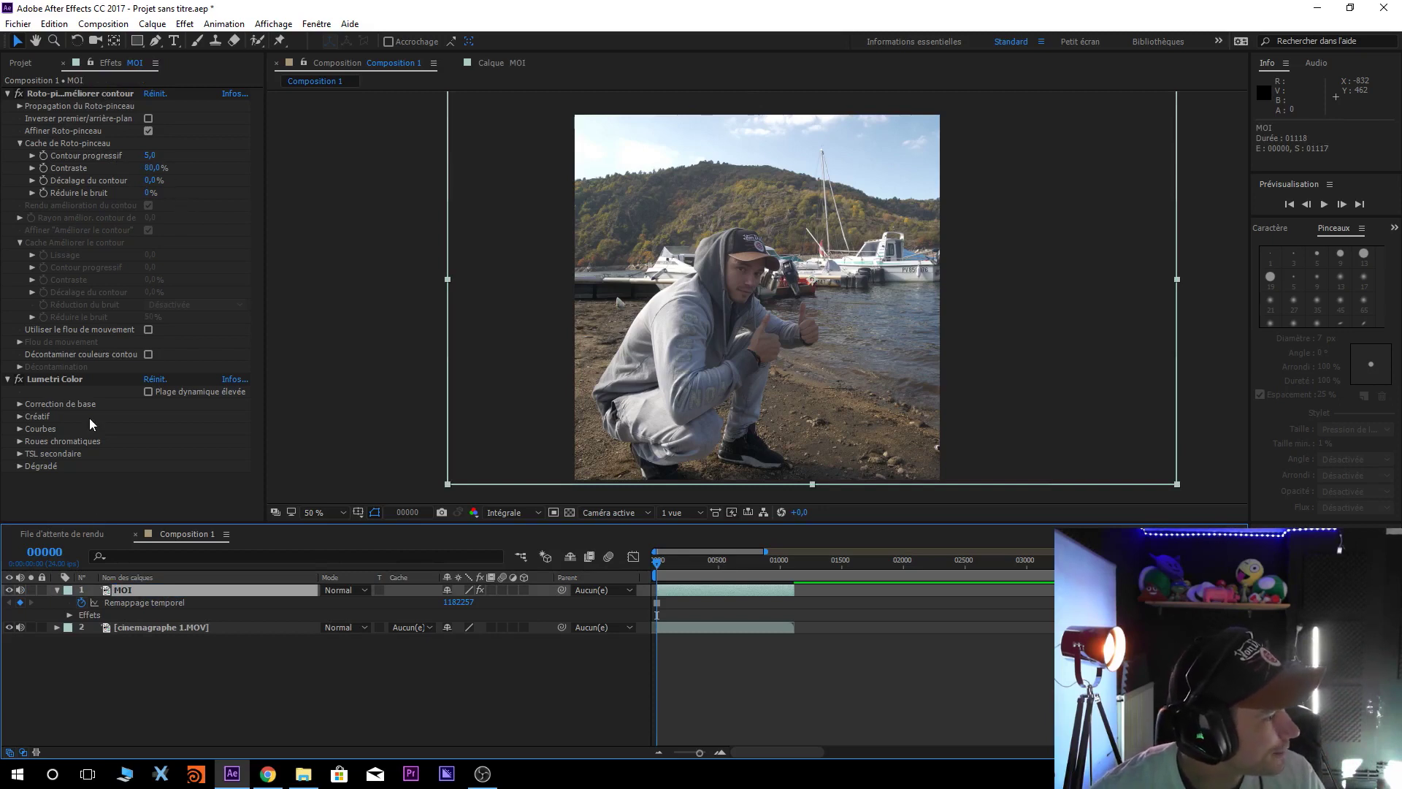
Darken the MOI layer's exposure in Lumetri Color's basic correction to check the cutout, and reset the exposure to 0
click(20, 403)
scroll(223, 400, down, 3)
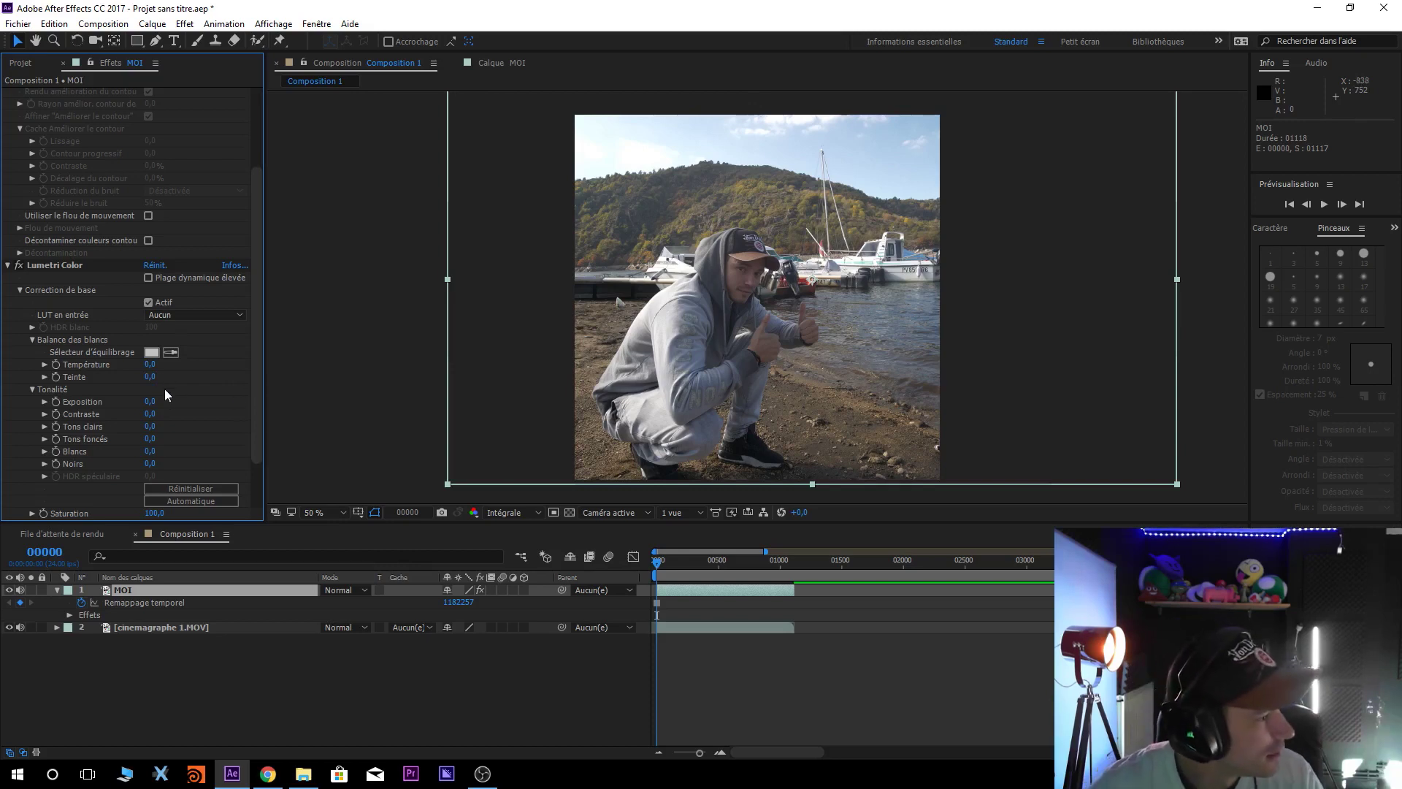
mouse_move(150, 401)
mouse_down()
mouse_move(41, 389)
mouse_move(135, 389)
mouse_up()
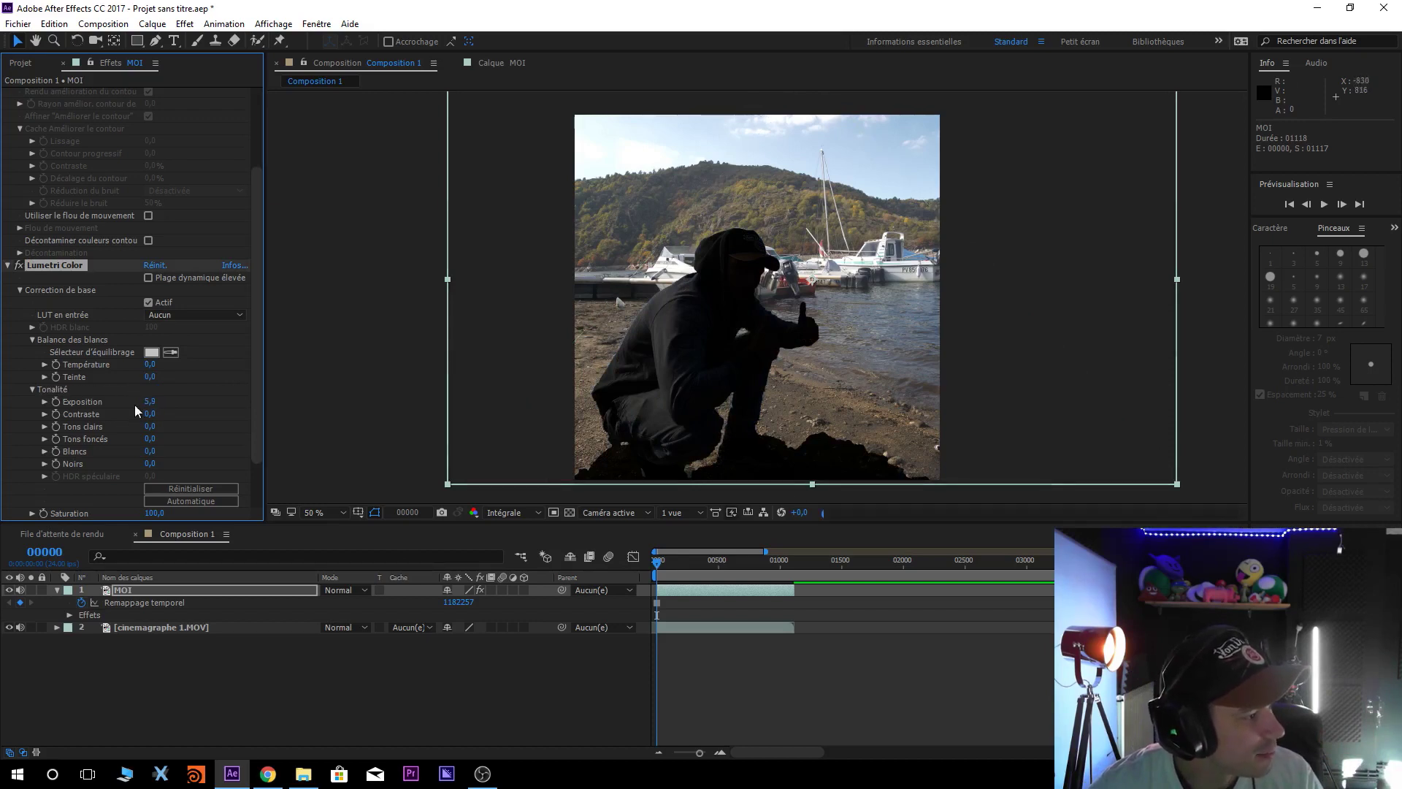
click(149, 401)
text(0)
key(Return)
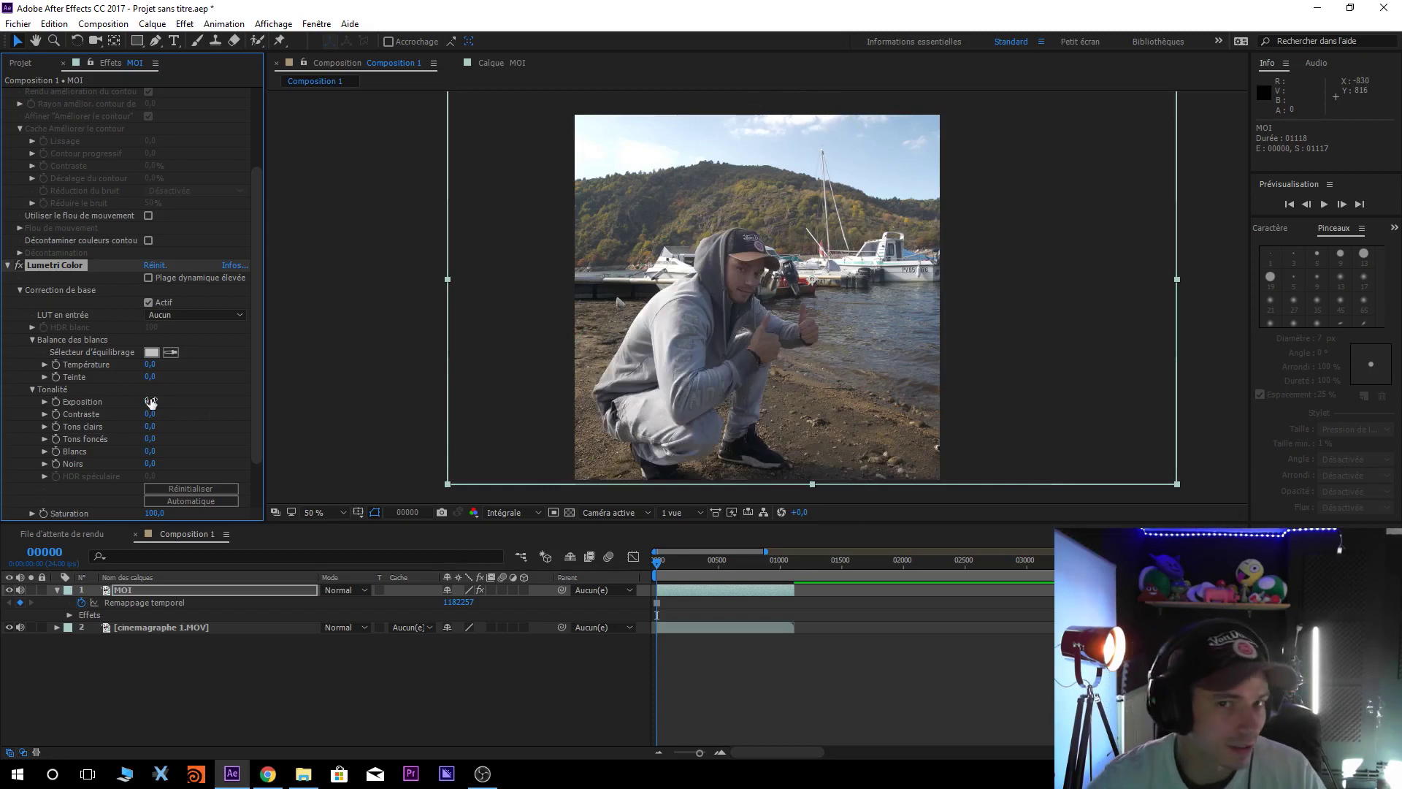
Hide the cinemagraphe 1.MOV layer and shorten the work area to the composition's first frame
click(101, 561)
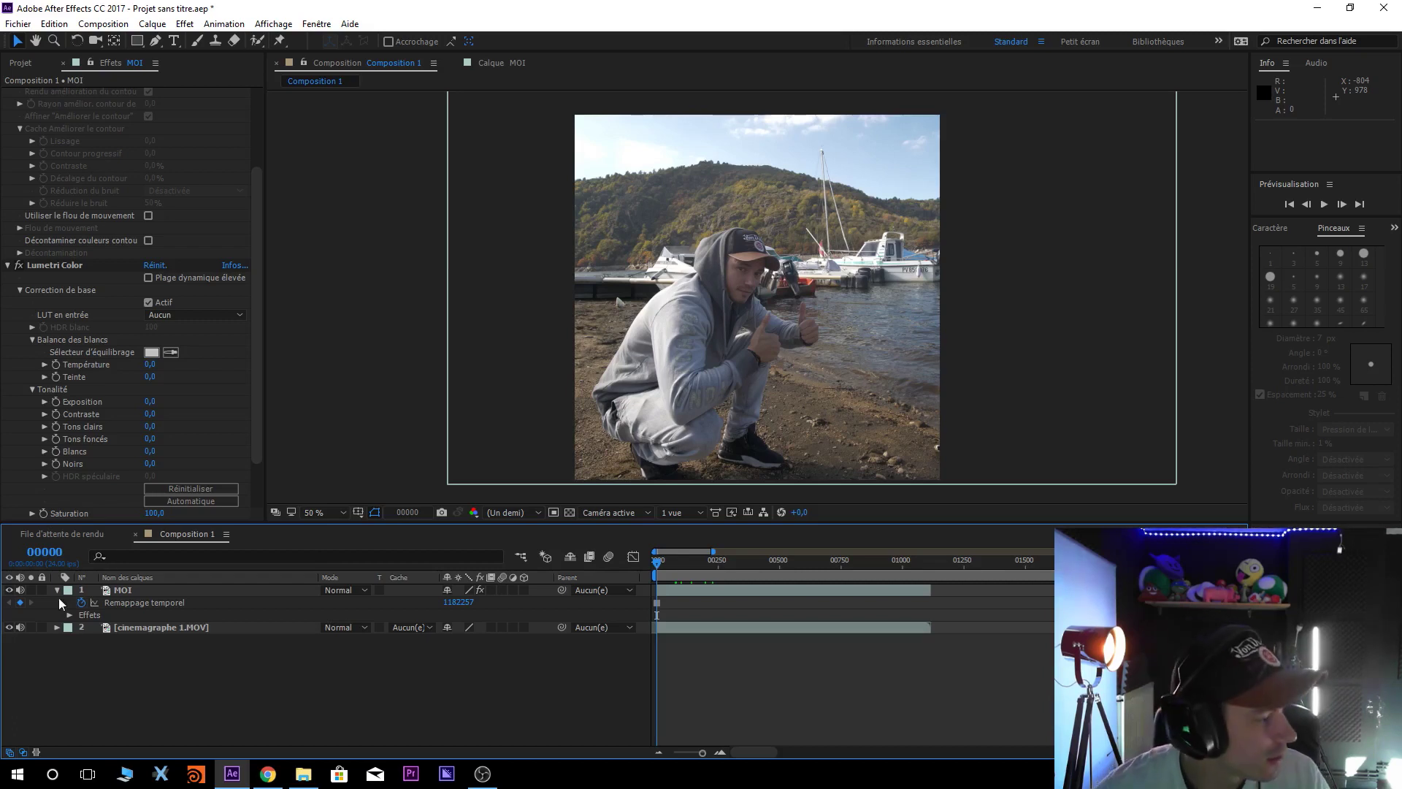
click(9, 627)
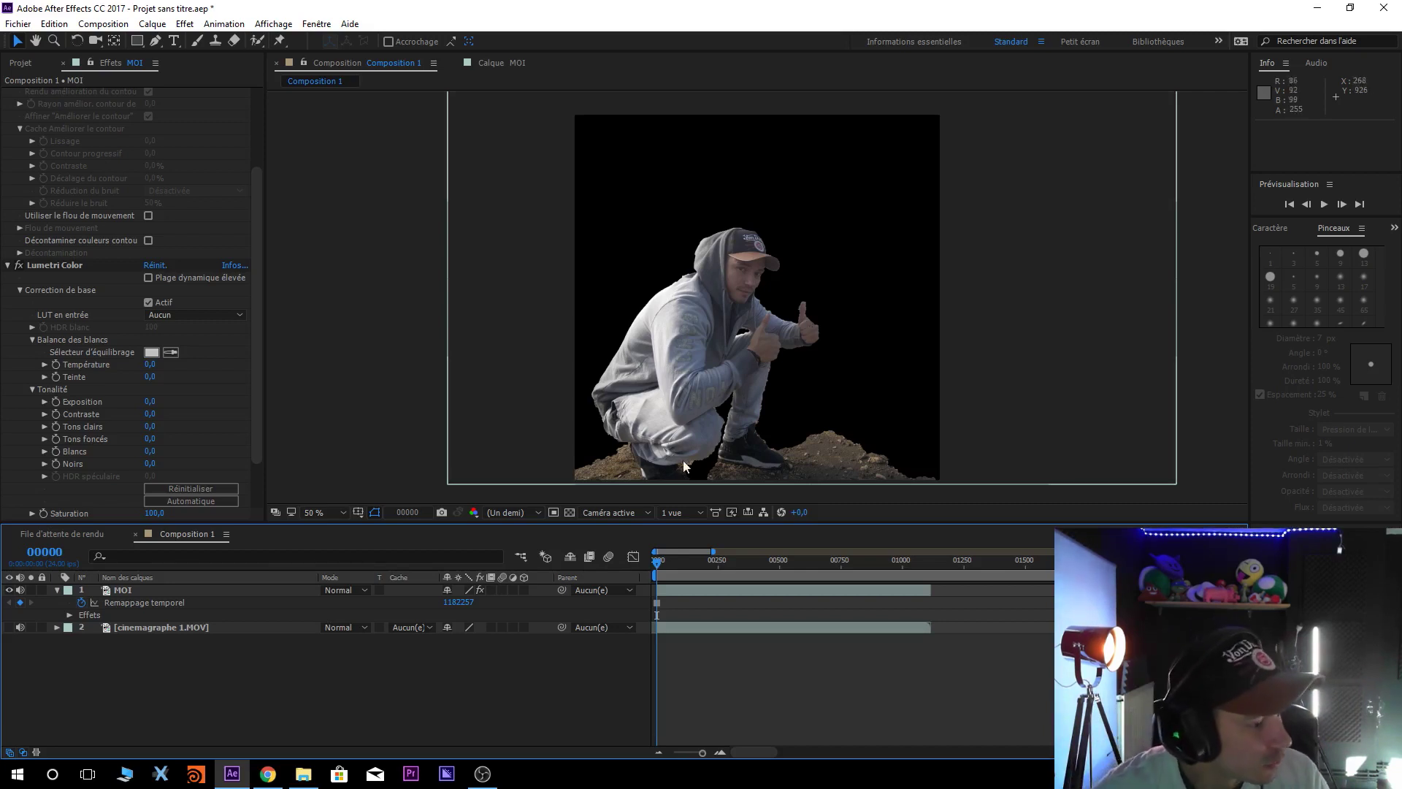
drag(702, 752, 674, 753)
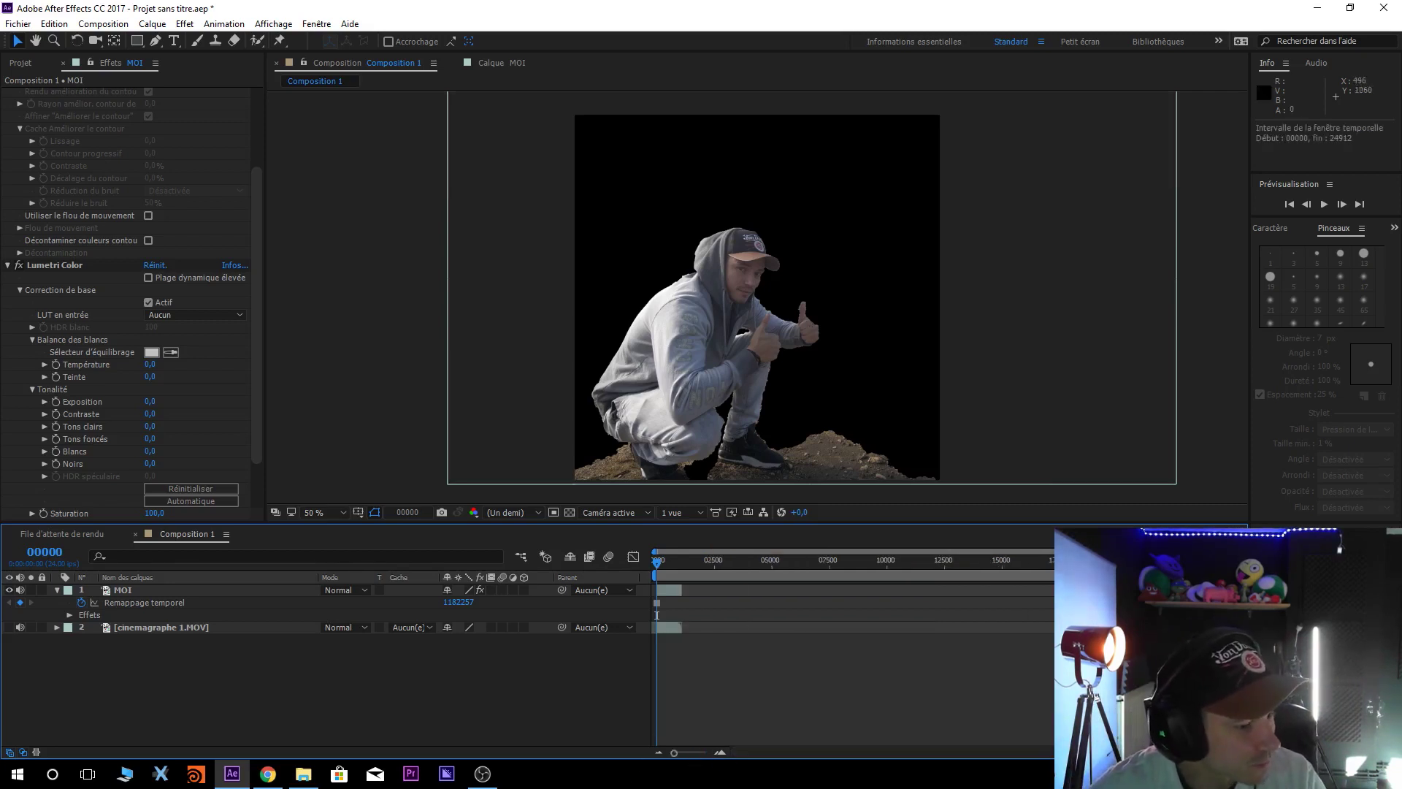
drag(657, 615, 777, 614)
drag(1229, 575, 643, 579)
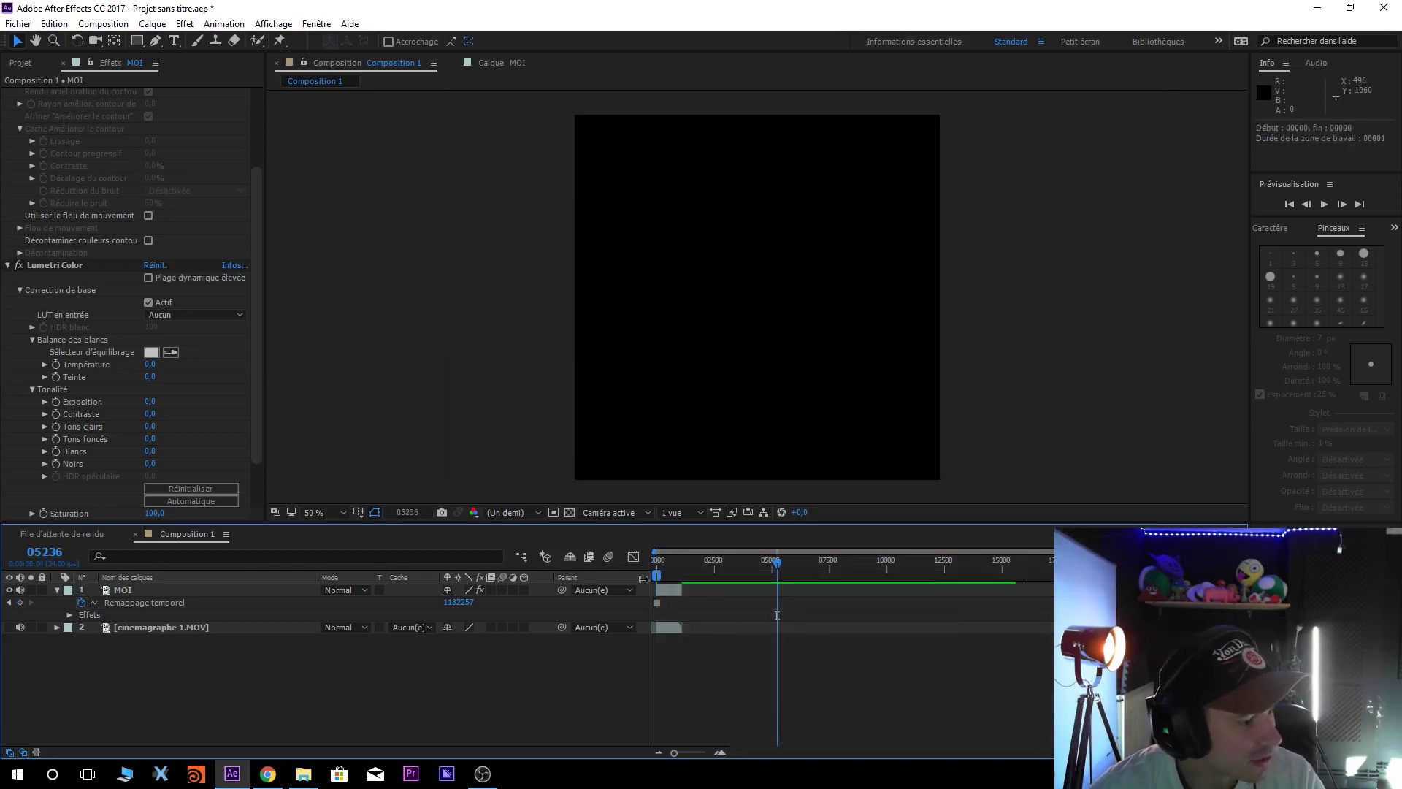
drag(780, 568, 656, 566)
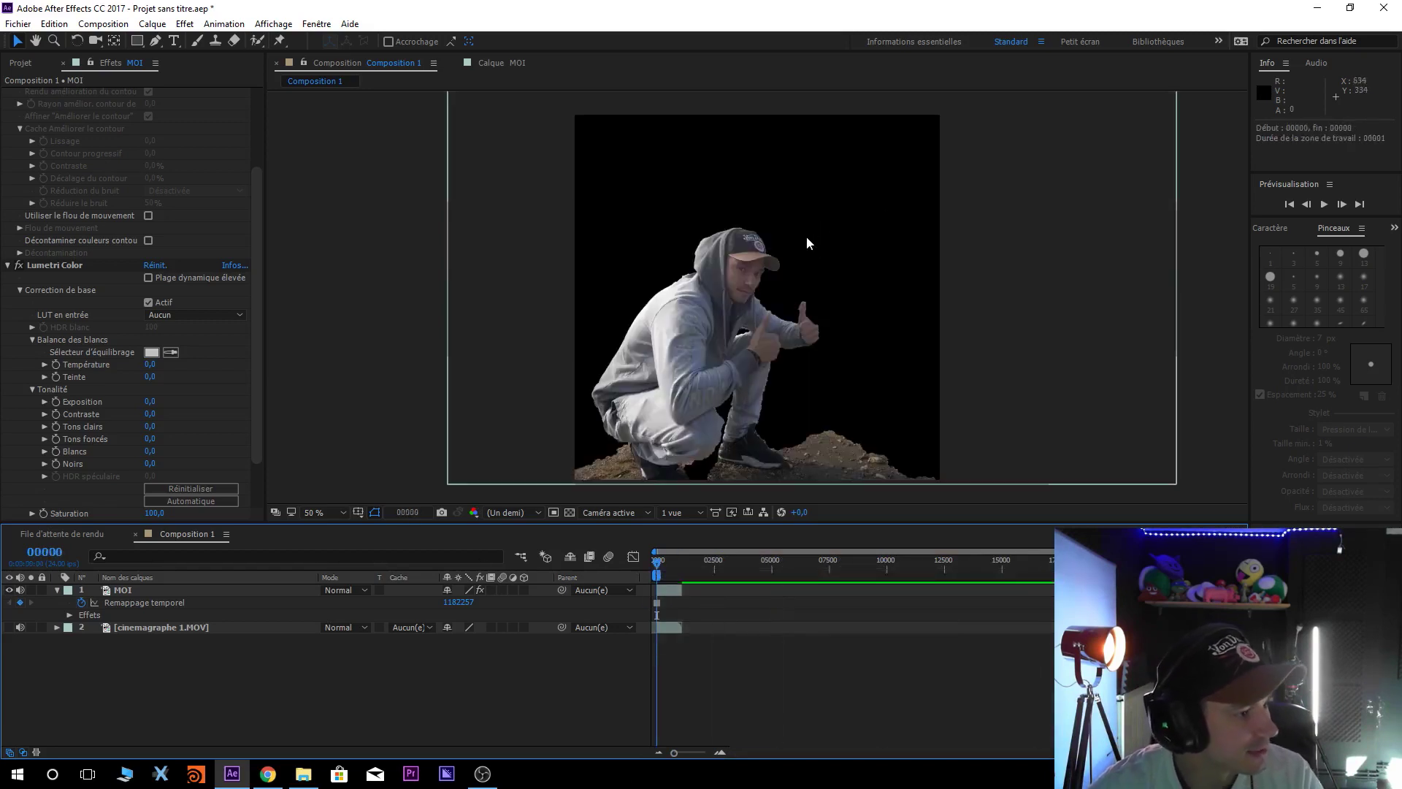
Add Composition 1 to the render queue
click(18, 23)
mouse_move(134, 193)
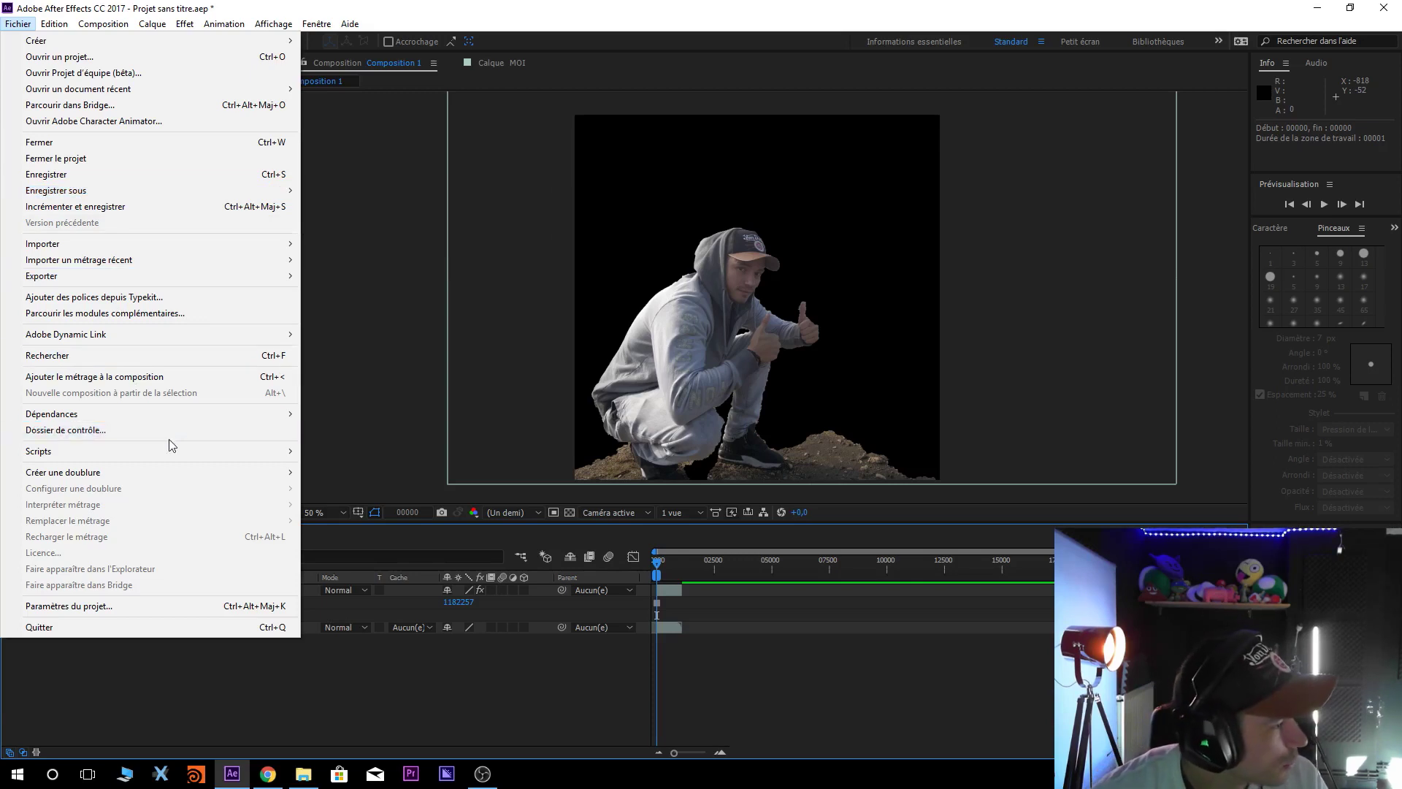
mouse_move(168, 276)
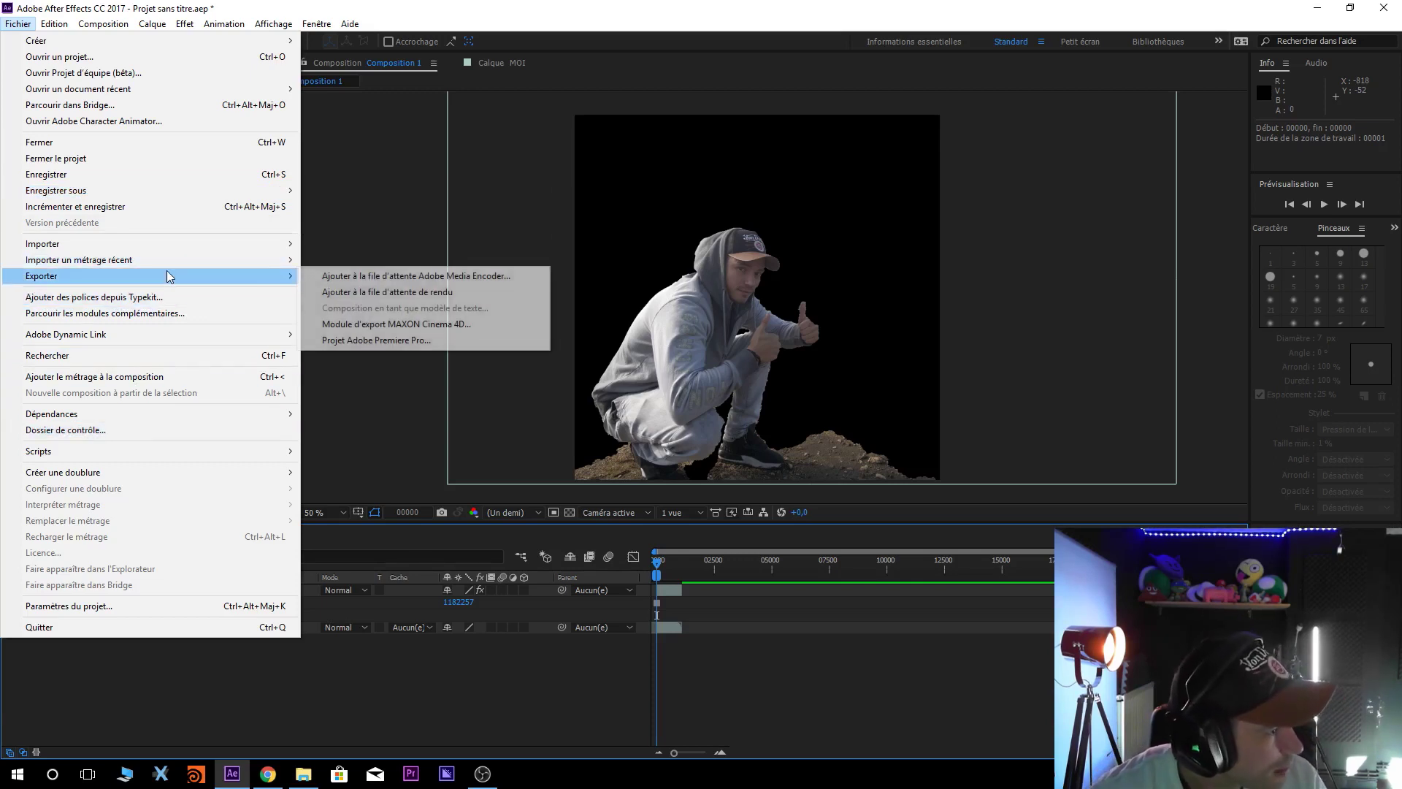
click(405, 291)
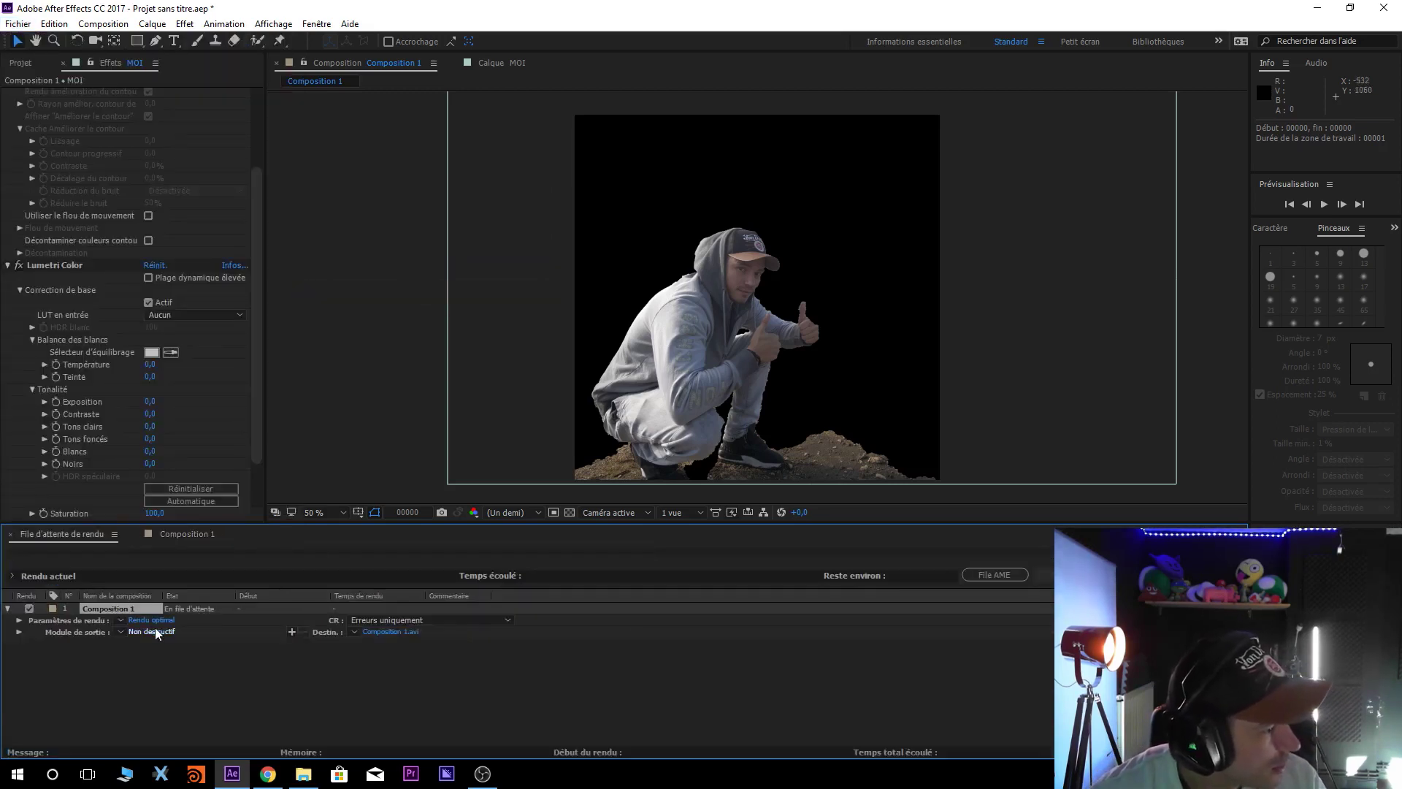
Set the output module to a PNG sequence with RGB + Alpha channels and no compression, and render it under the name moi
click(154, 630)
click(491, 208)
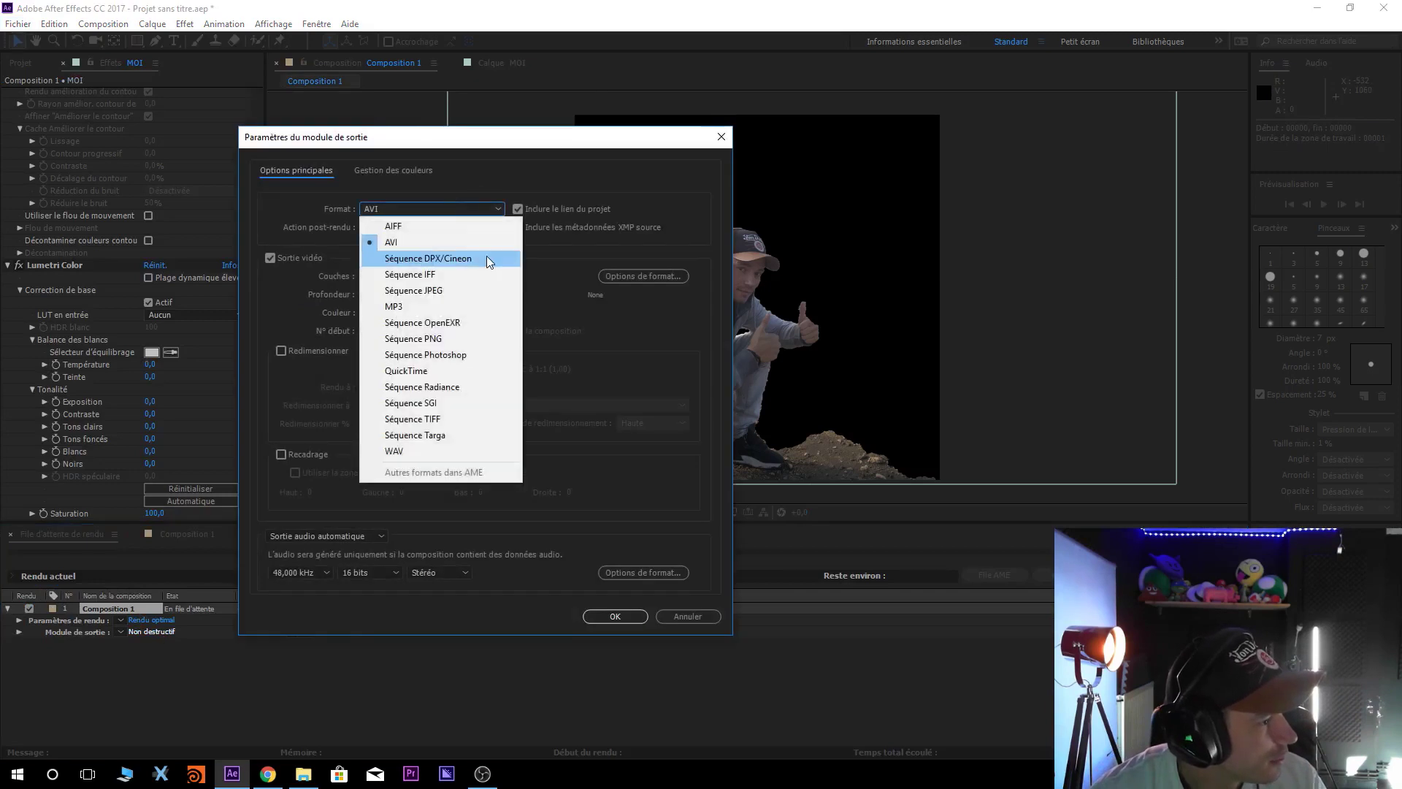
click(436, 338)
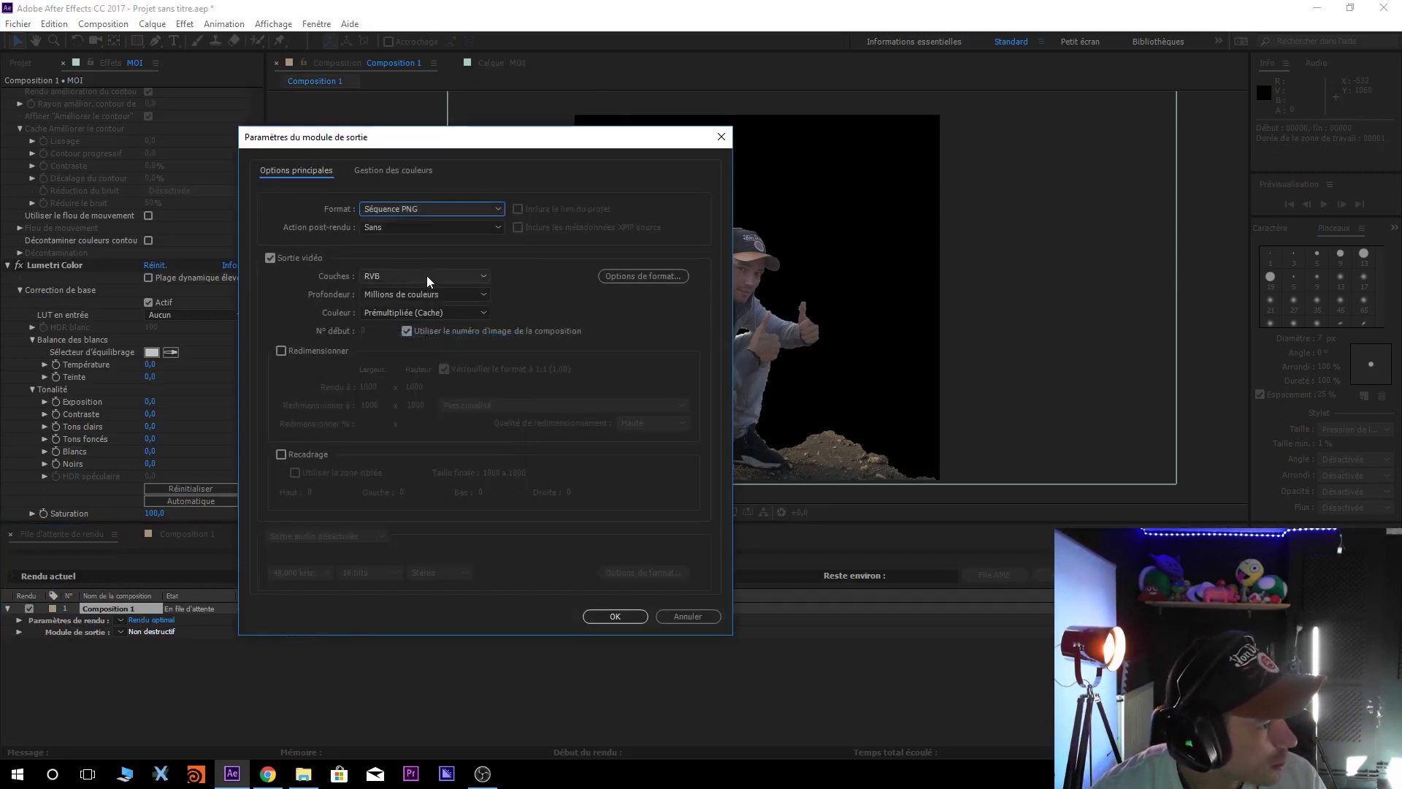
click(426, 275)
click(417, 322)
click(642, 275)
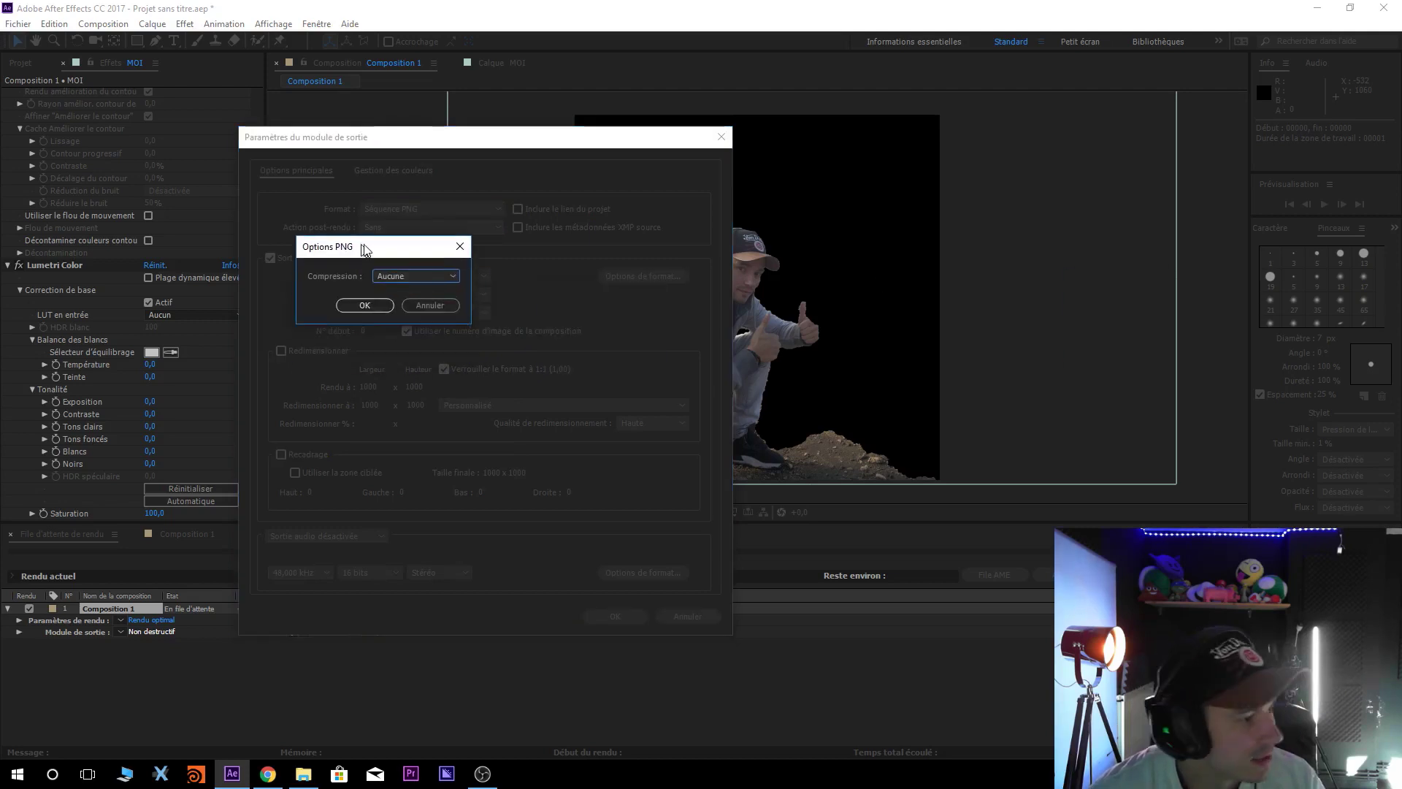
click(378, 298)
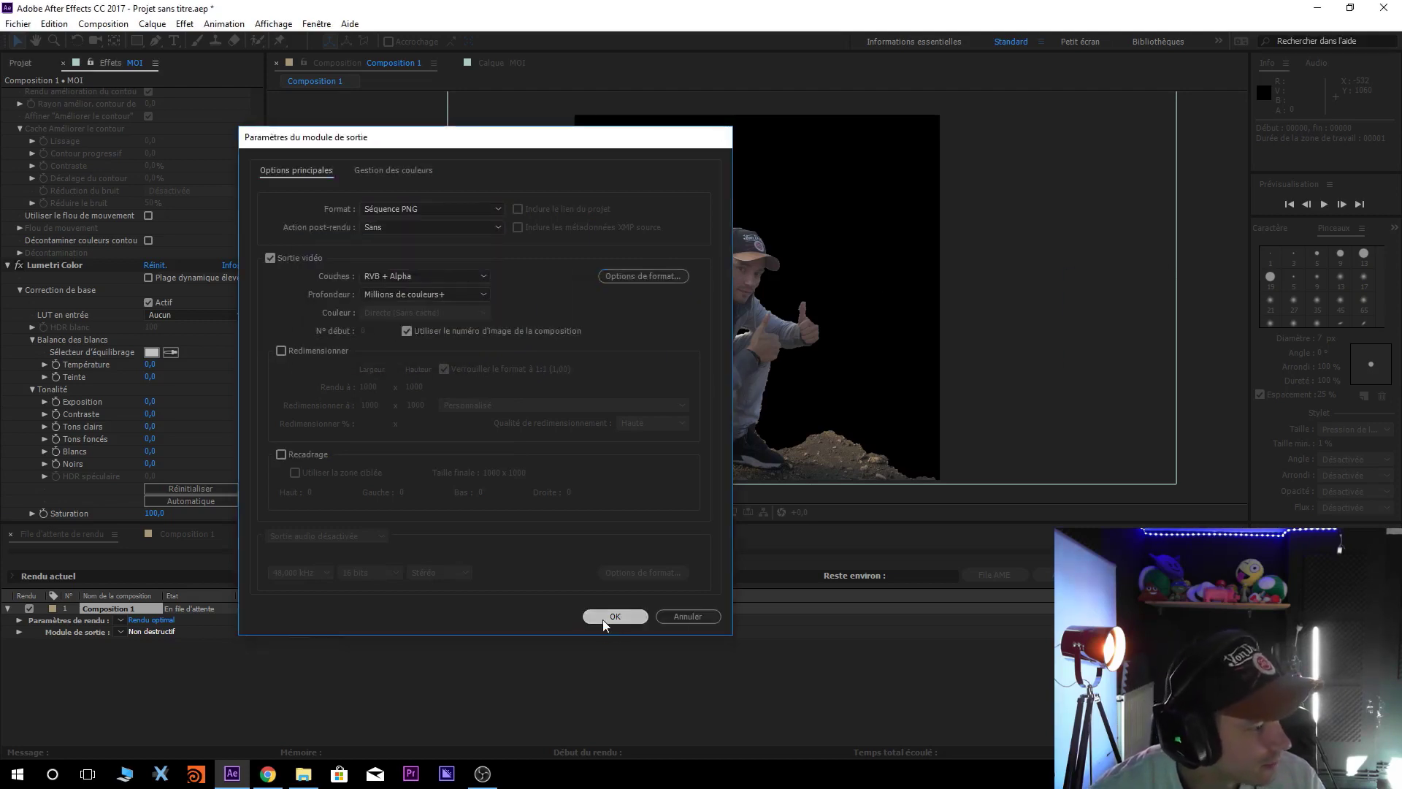
click(602, 617)
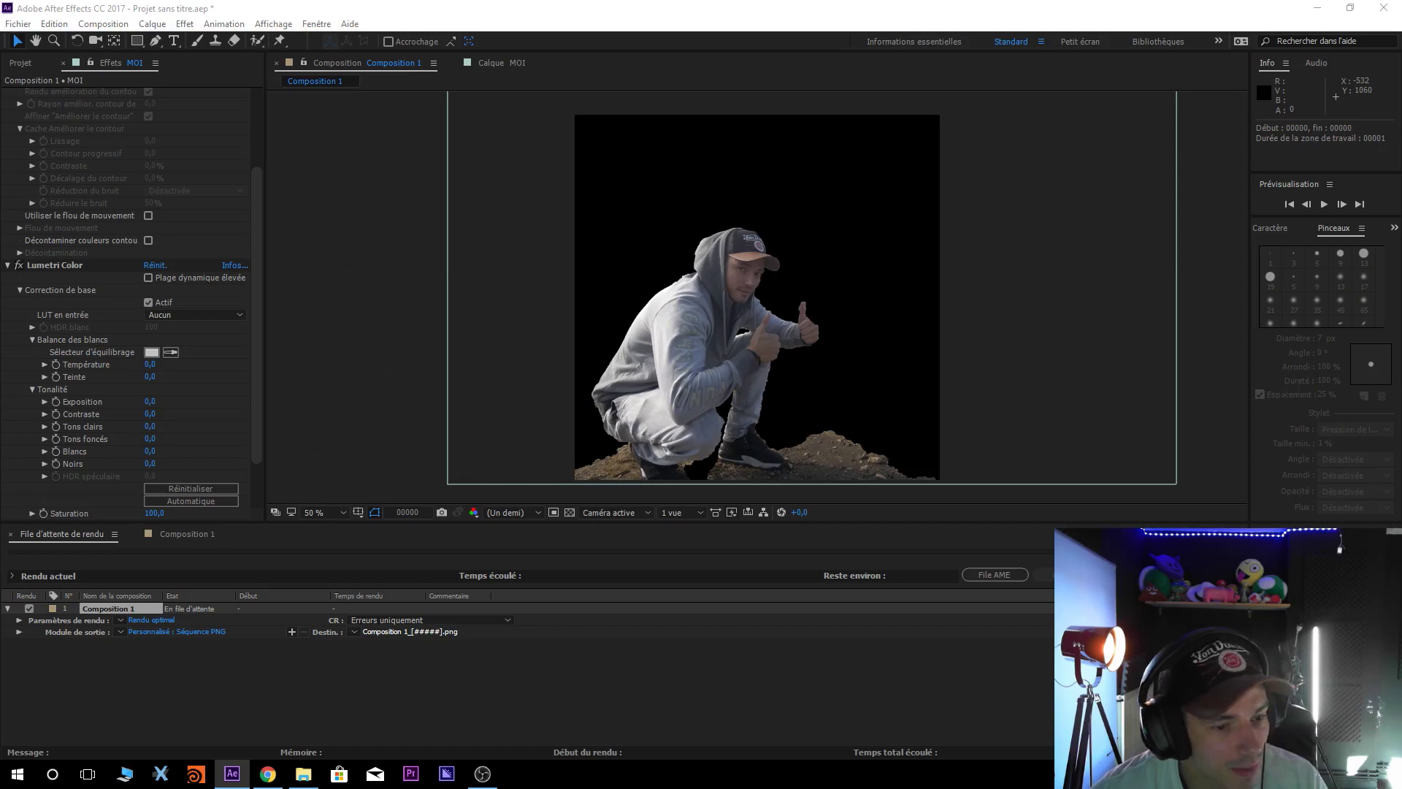
key(Return)
click(1044, 575)
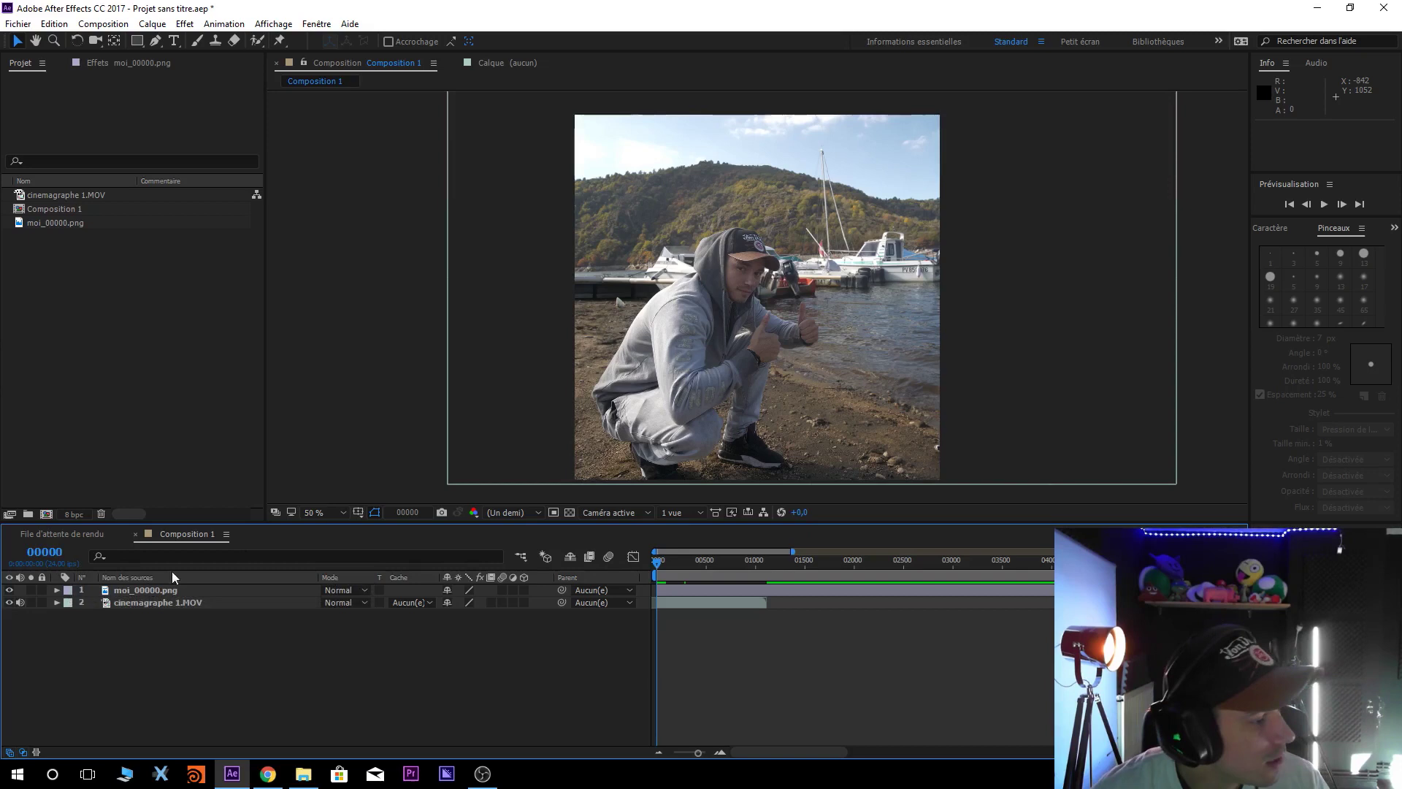
Play the composition with moi_00000.png over the video and inspect the man's cutout up close at 200%
key(space)
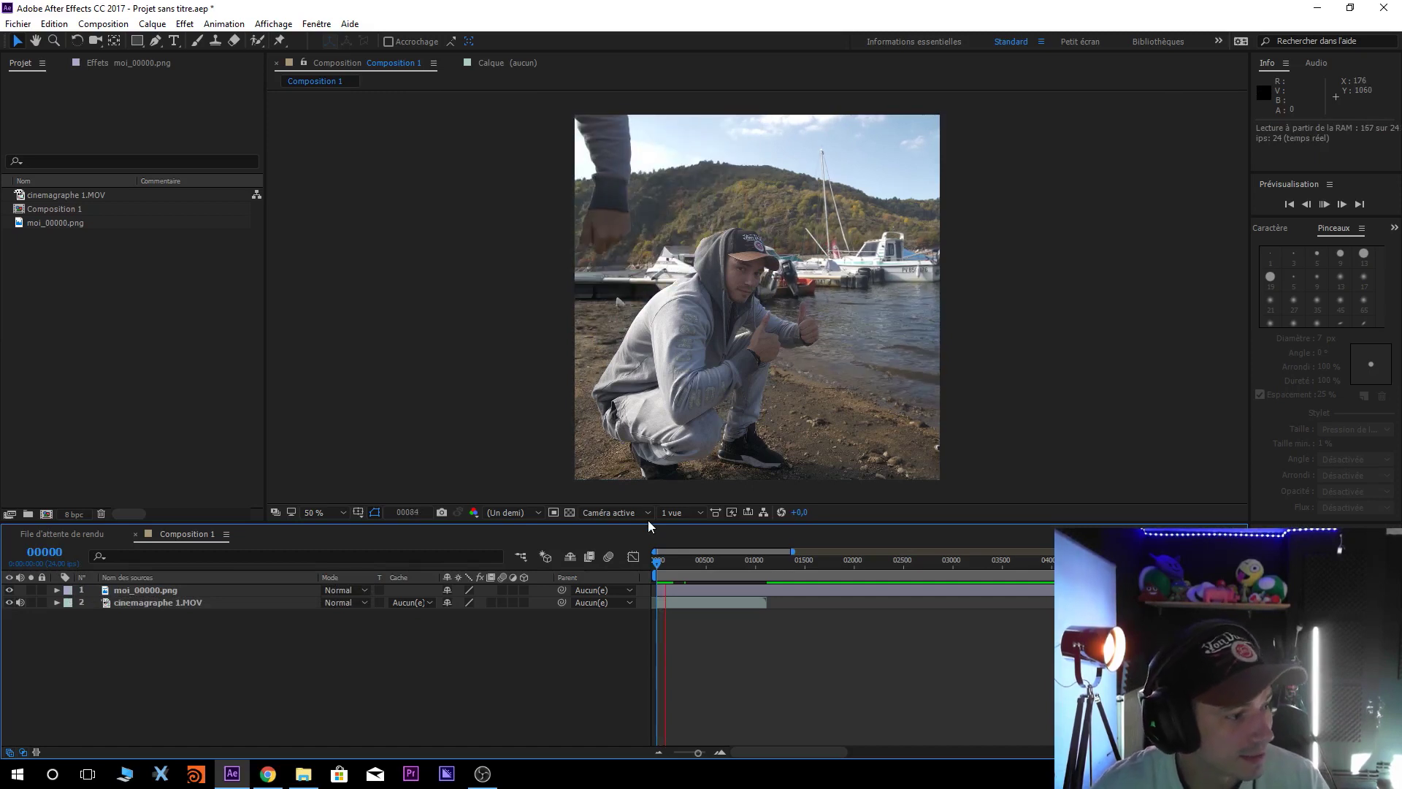
click(669, 562)
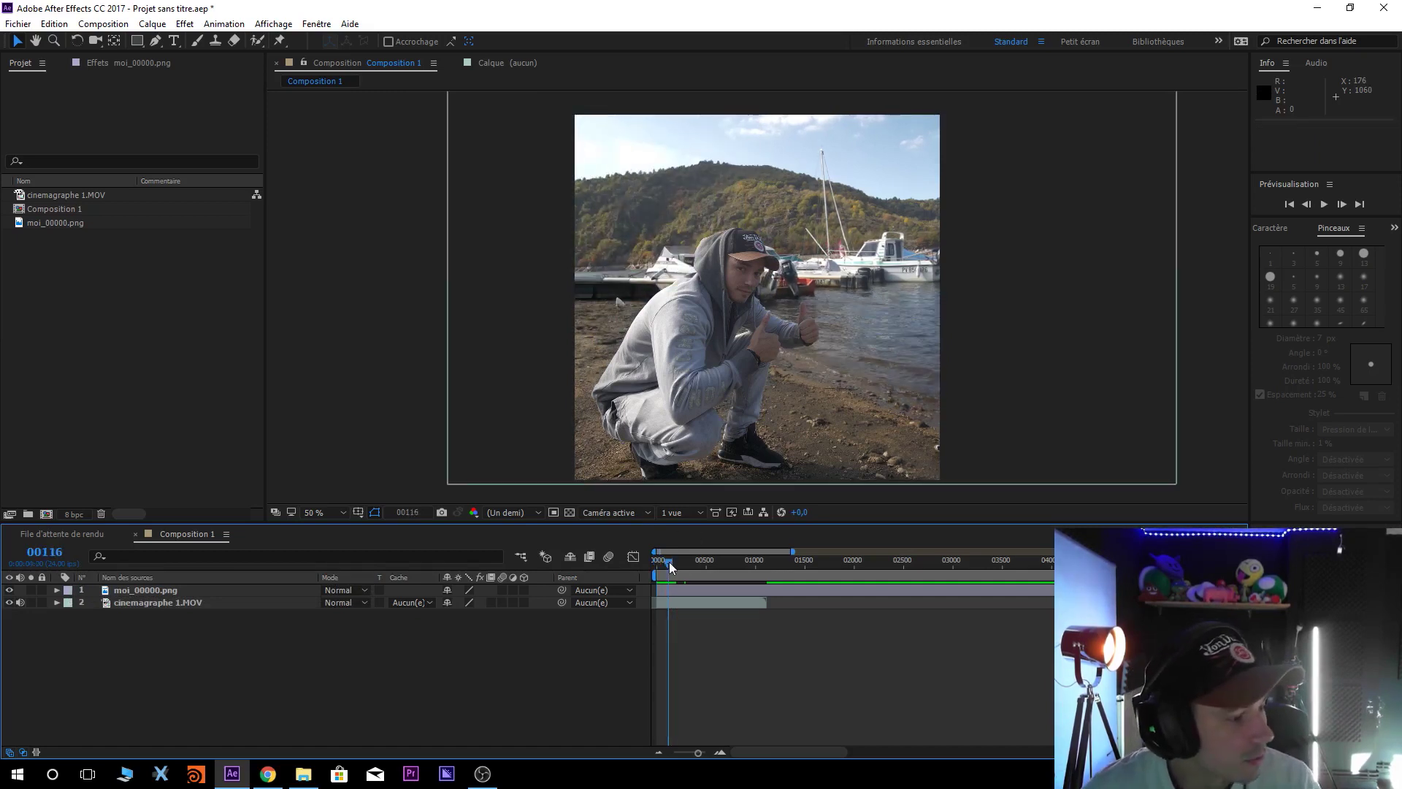
key(slash)
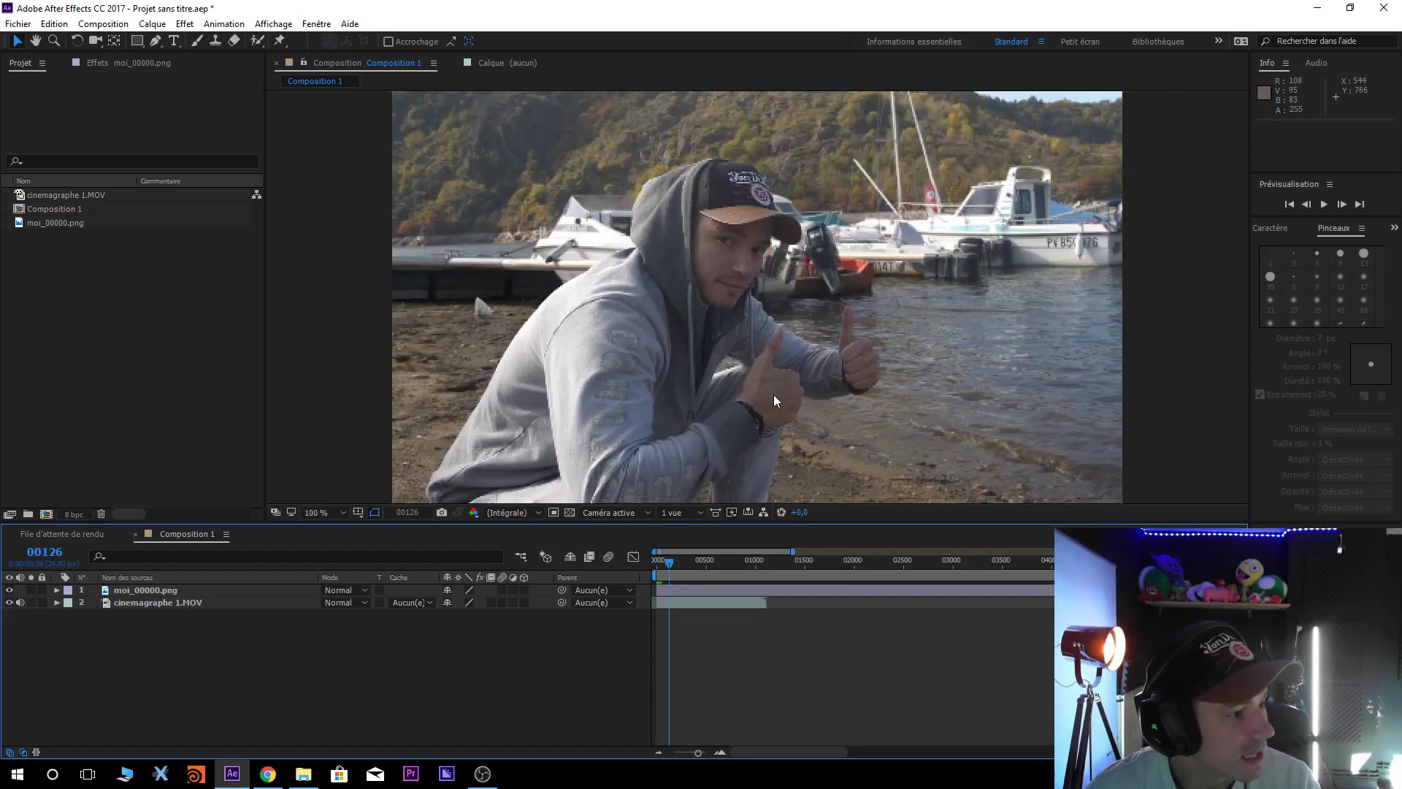
key(period)
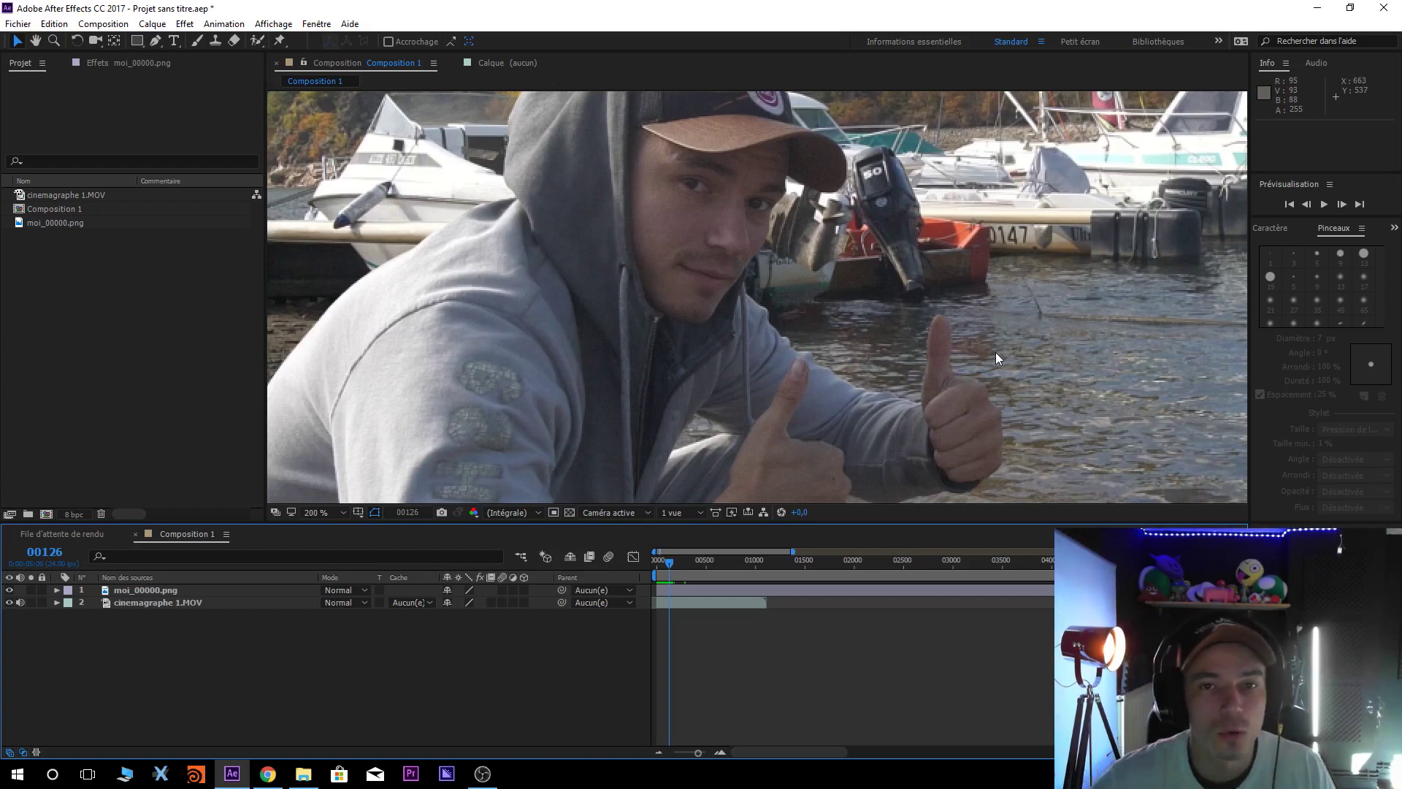
scroll(996, 352, down, 3)
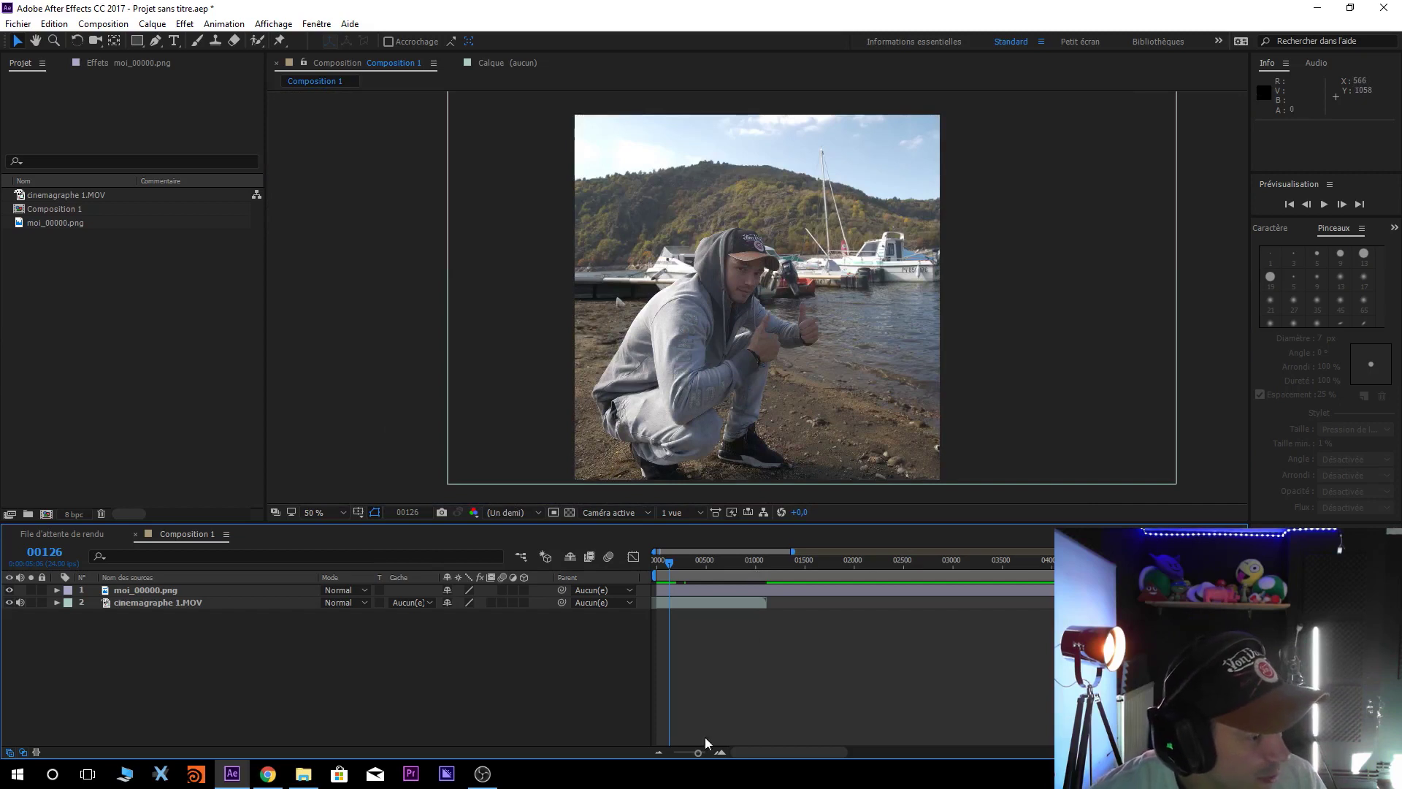
Select the cinemagraphe 1.MOV layer and preview the composition's opening frames
drag(699, 755, 703, 751)
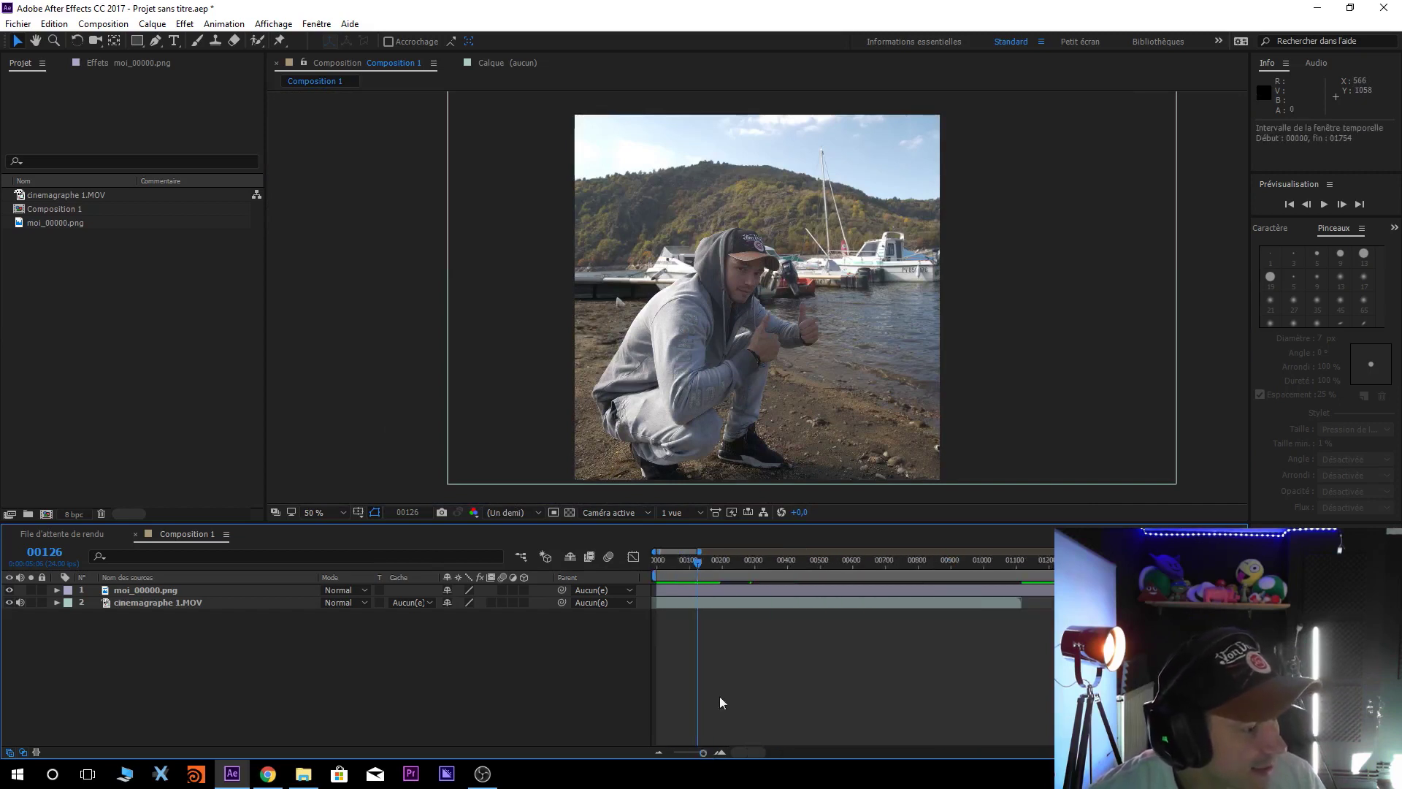
drag(698, 563, 697, 567)
click(805, 604)
key(space)
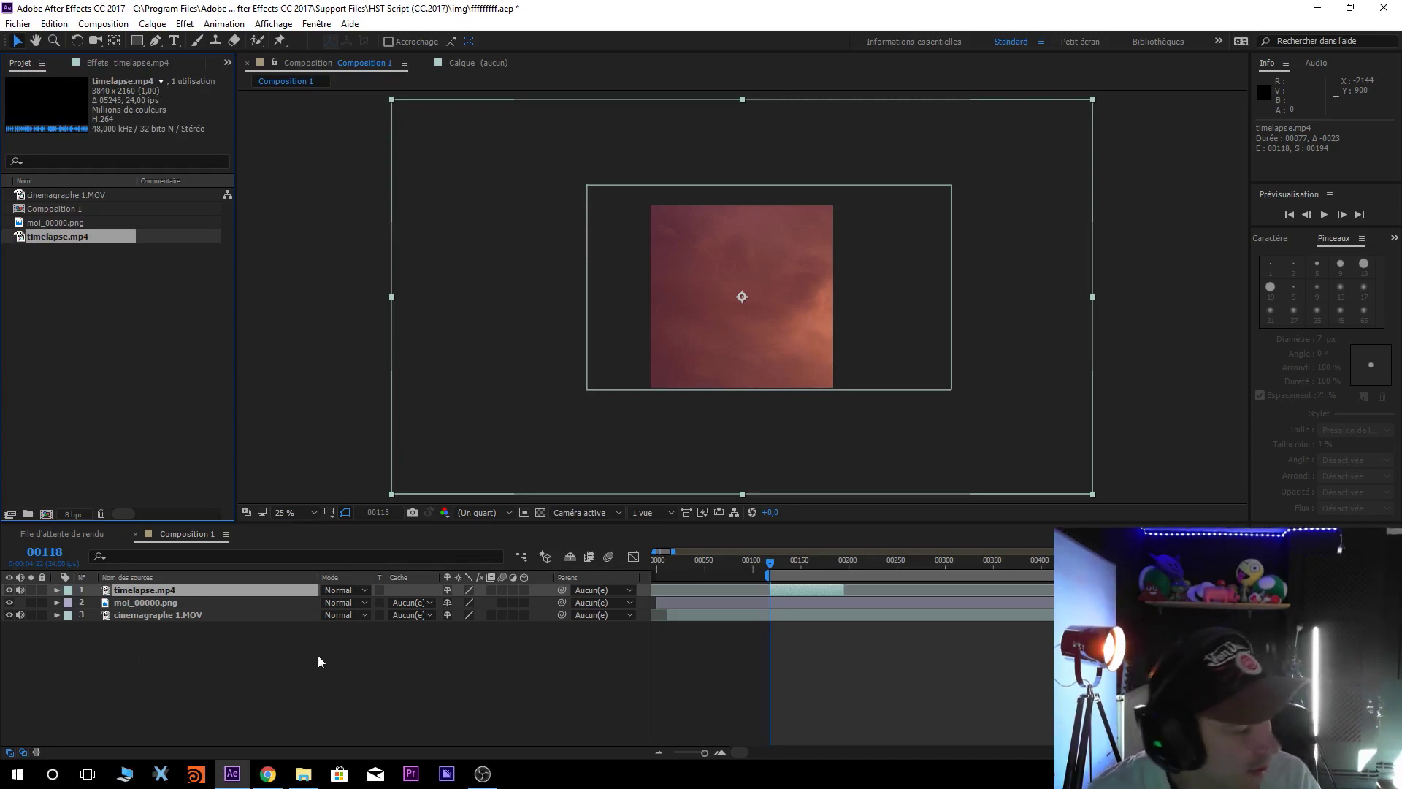
Scale the timelapse.mp4 layer to 74% and shift it slightly in the frame
click(162, 629)
click(148, 588)
key(s)
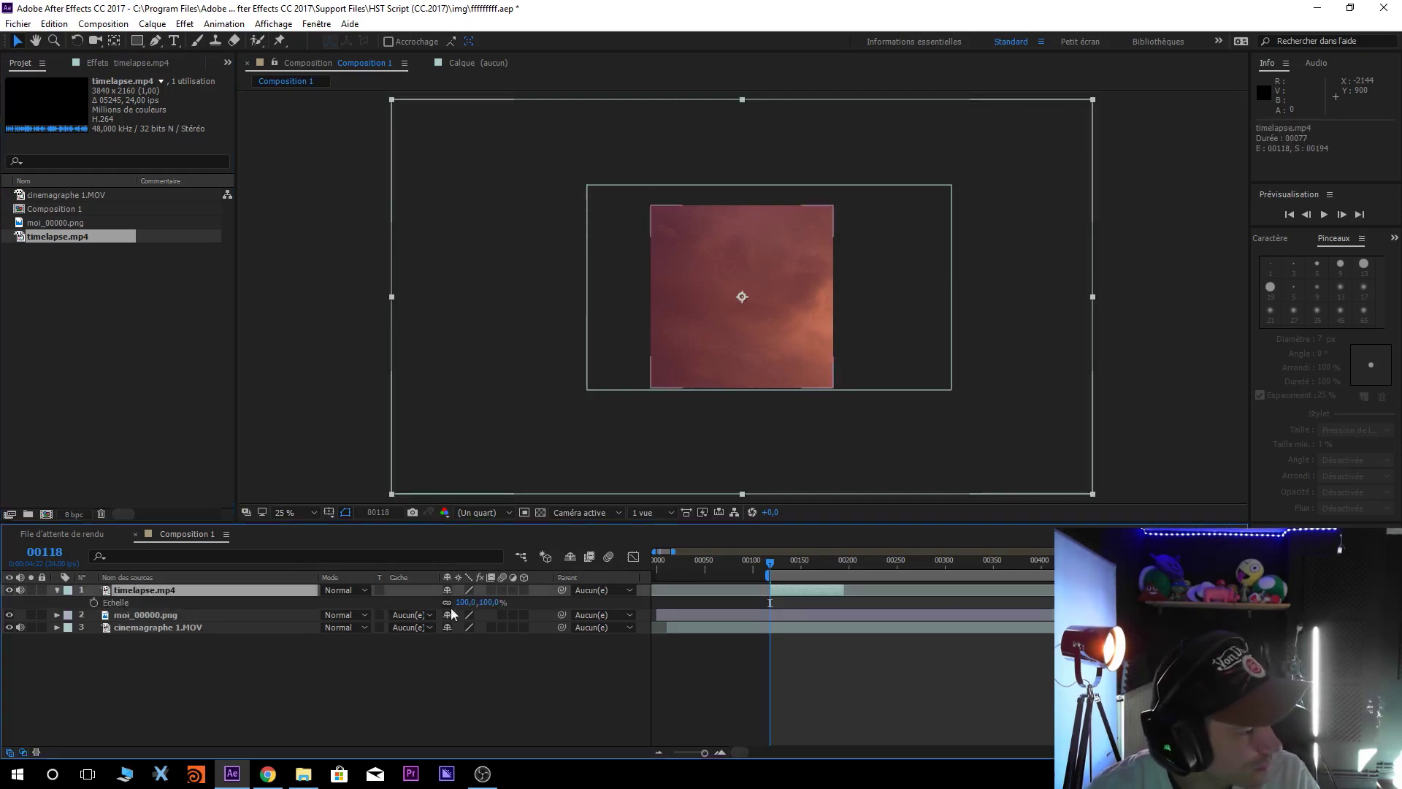
mouse_move(490, 608)
mouse_down()
mouse_move(450, 601)
mouse_move(463, 600)
mouse_up()
drag(742, 409, 762, 417)
Move the timelapse.mp4 layer to the bottom of the layer stack and toggle moi_00000.png's visibility to compare, leaving it shown
drag(122, 589, 131, 647)
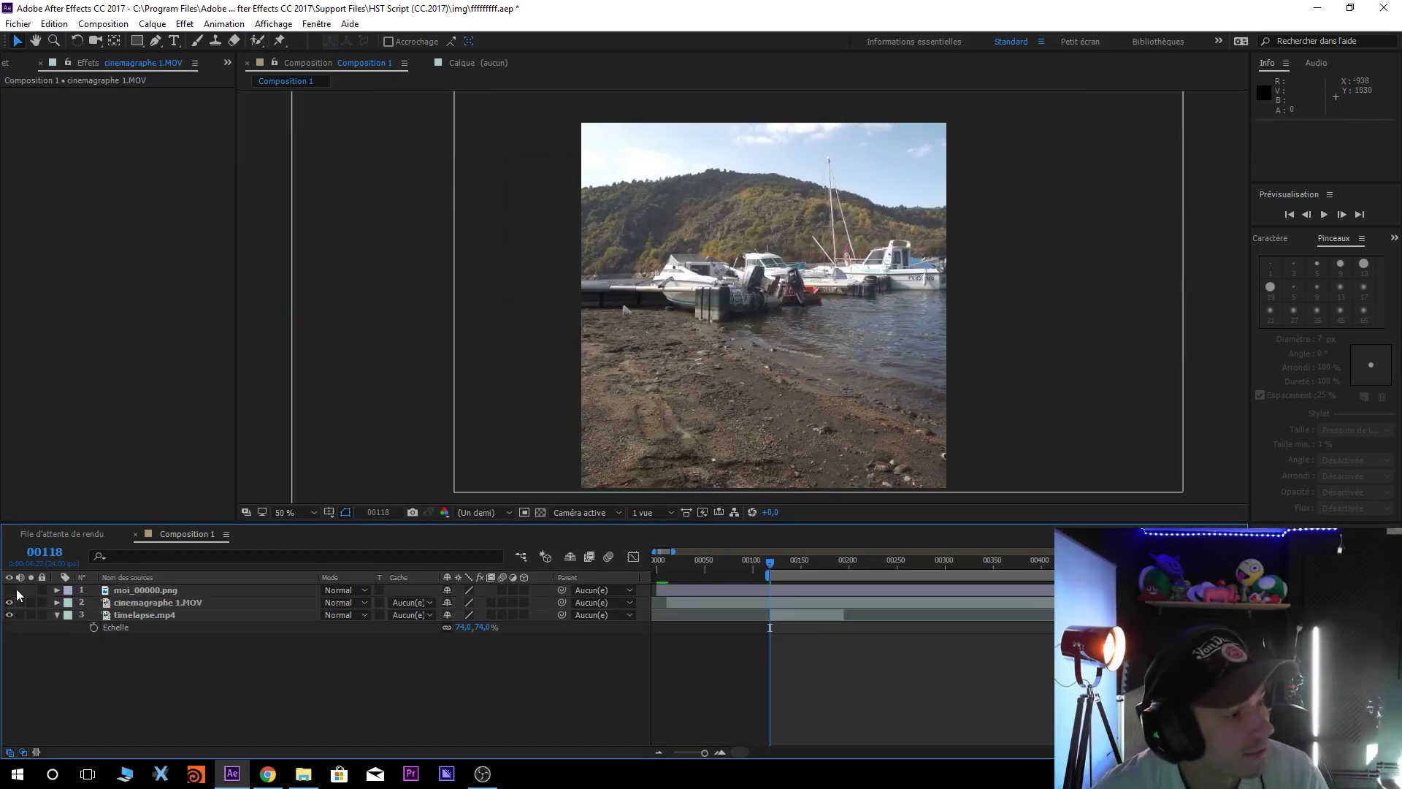
click(9, 592)
click(9, 591)
click(9, 592)
click(9, 591)
click(9, 590)
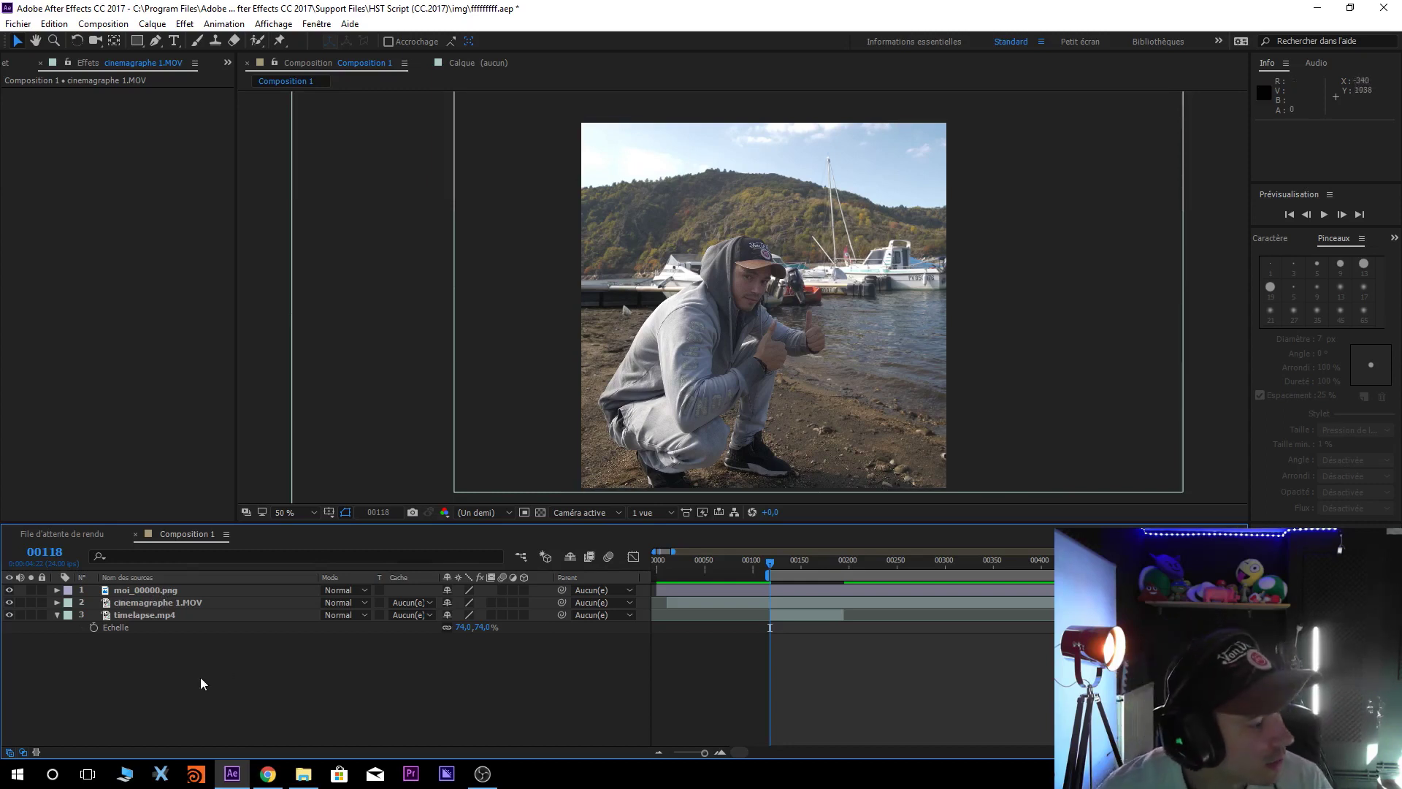
Duplicate the cinemagraphe 1.MOV layer and start a Pen mask on the copy along the hill's ridge, up to just before the sailboat mast
click(160, 603)
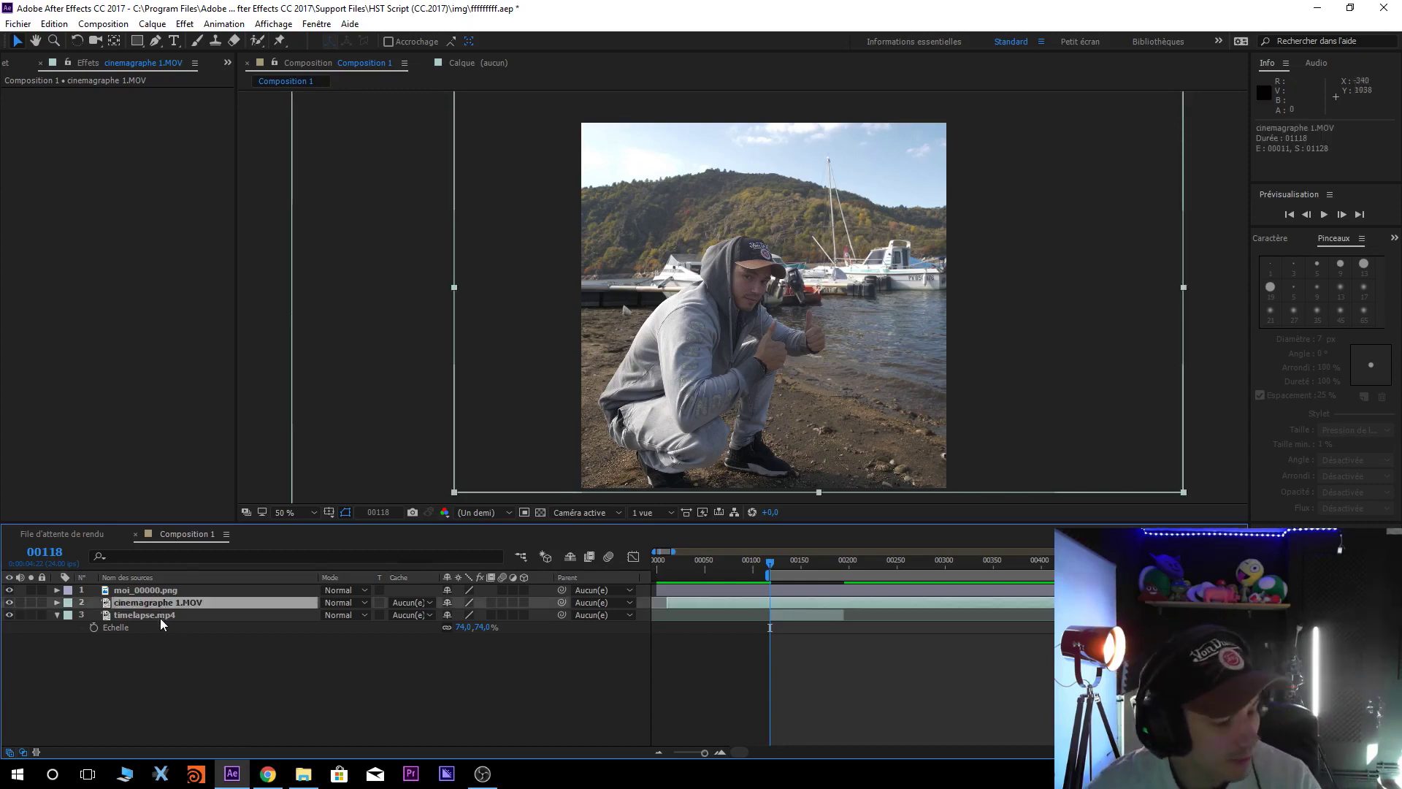
key(ctrl+d)
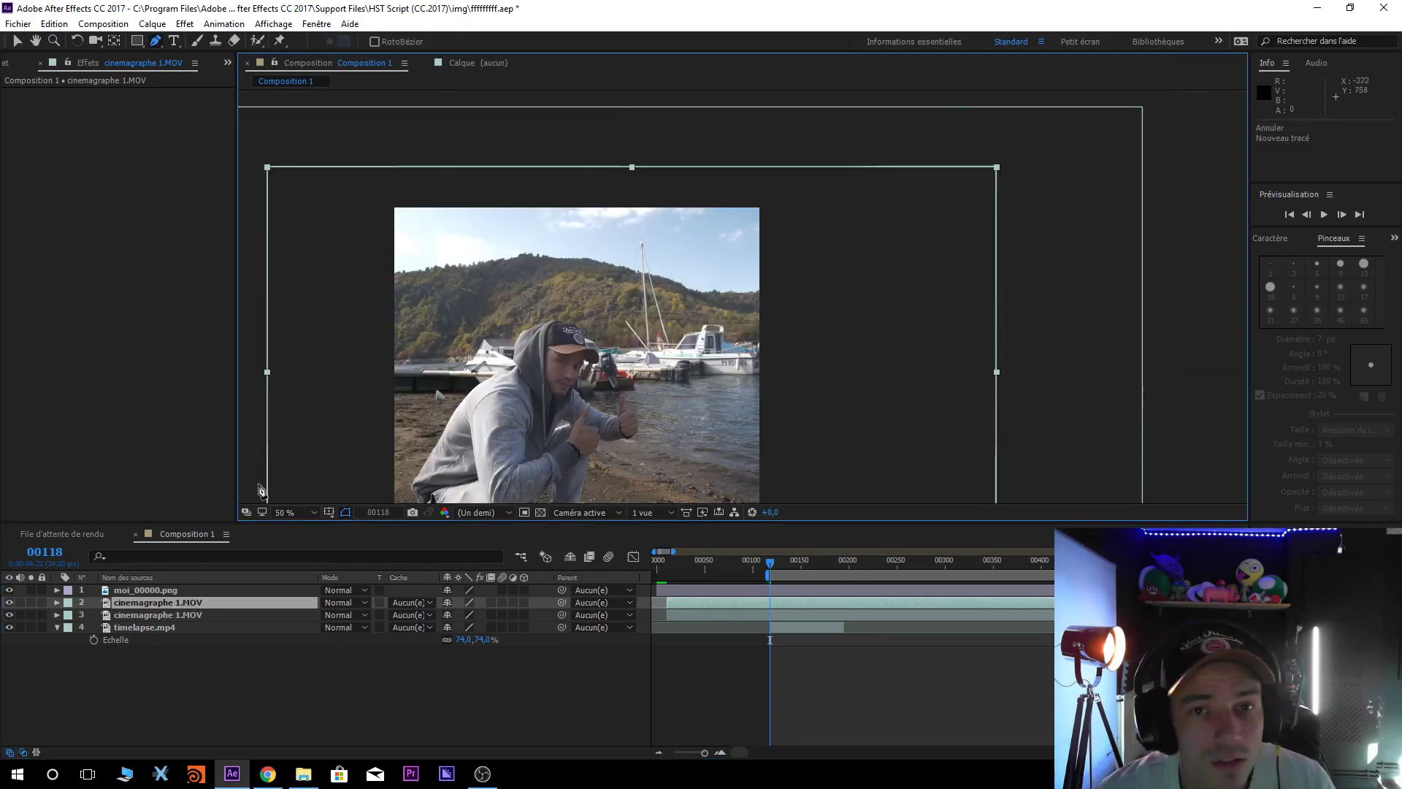
click(157, 42)
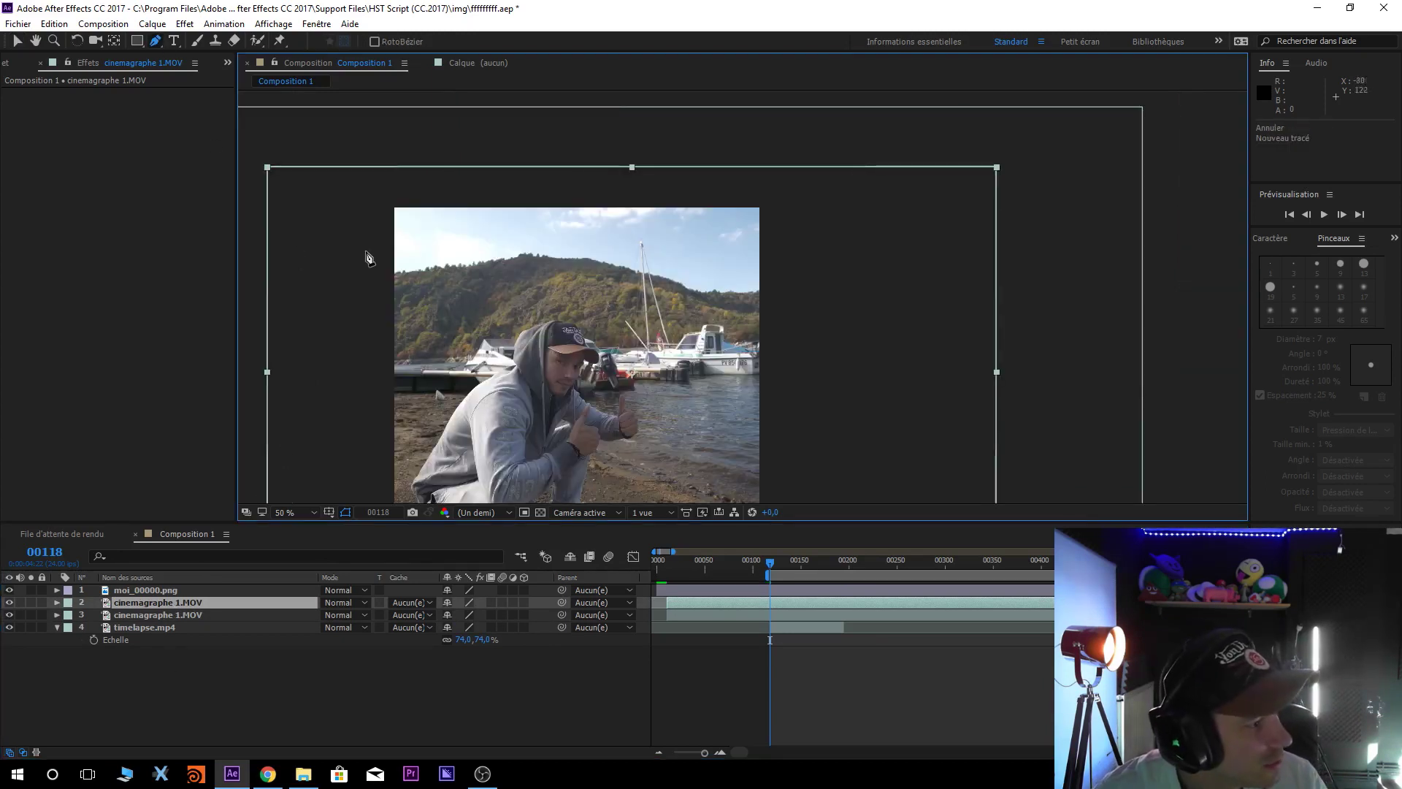
scroll(730, 313, up, 2)
drag(727, 326, 751, 302)
click(399, 296)
click(476, 284)
click(690, 256)
click(784, 257)
click(903, 279)
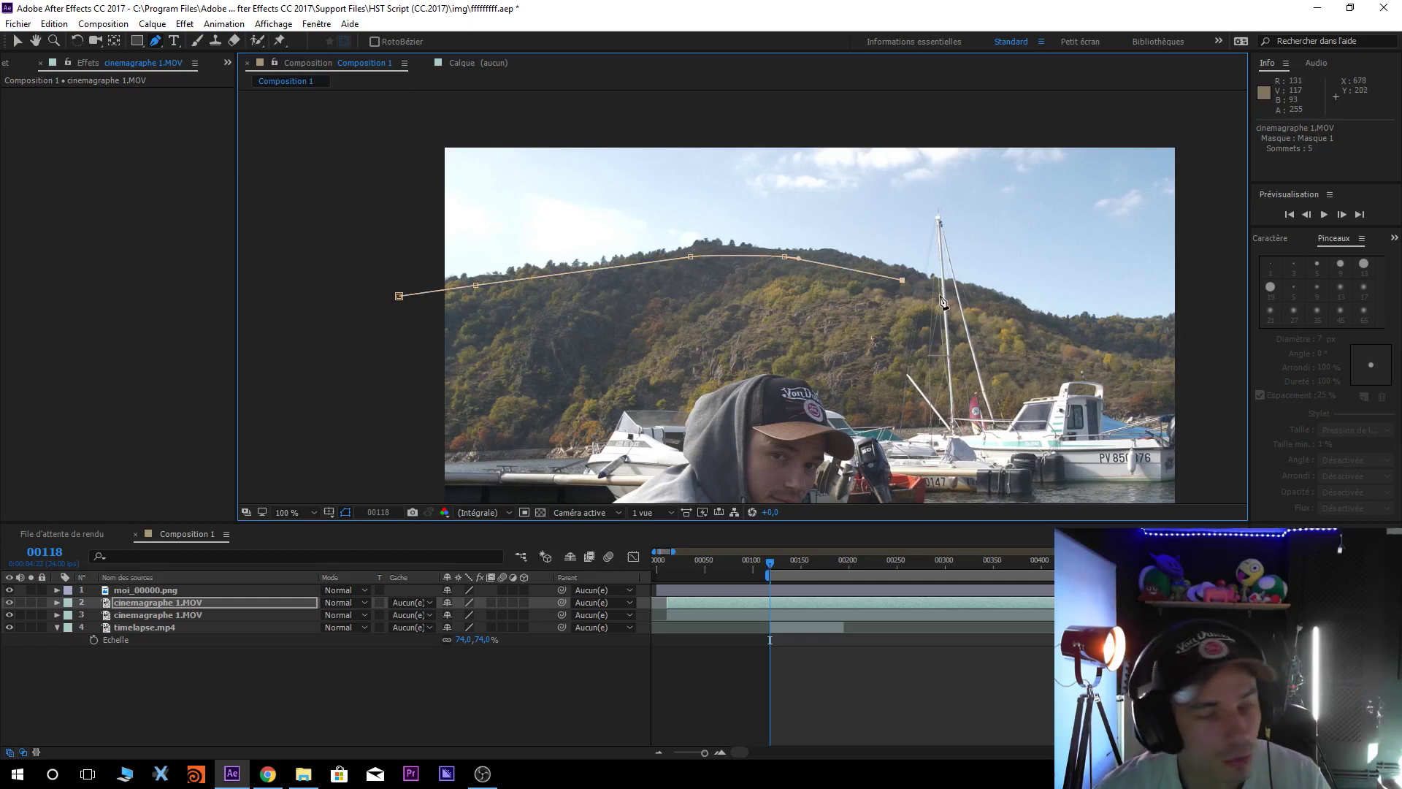
Continue the mask past the sailboat mast and along the descending ridge to just outside the frame
drag(934, 325, 766, 302)
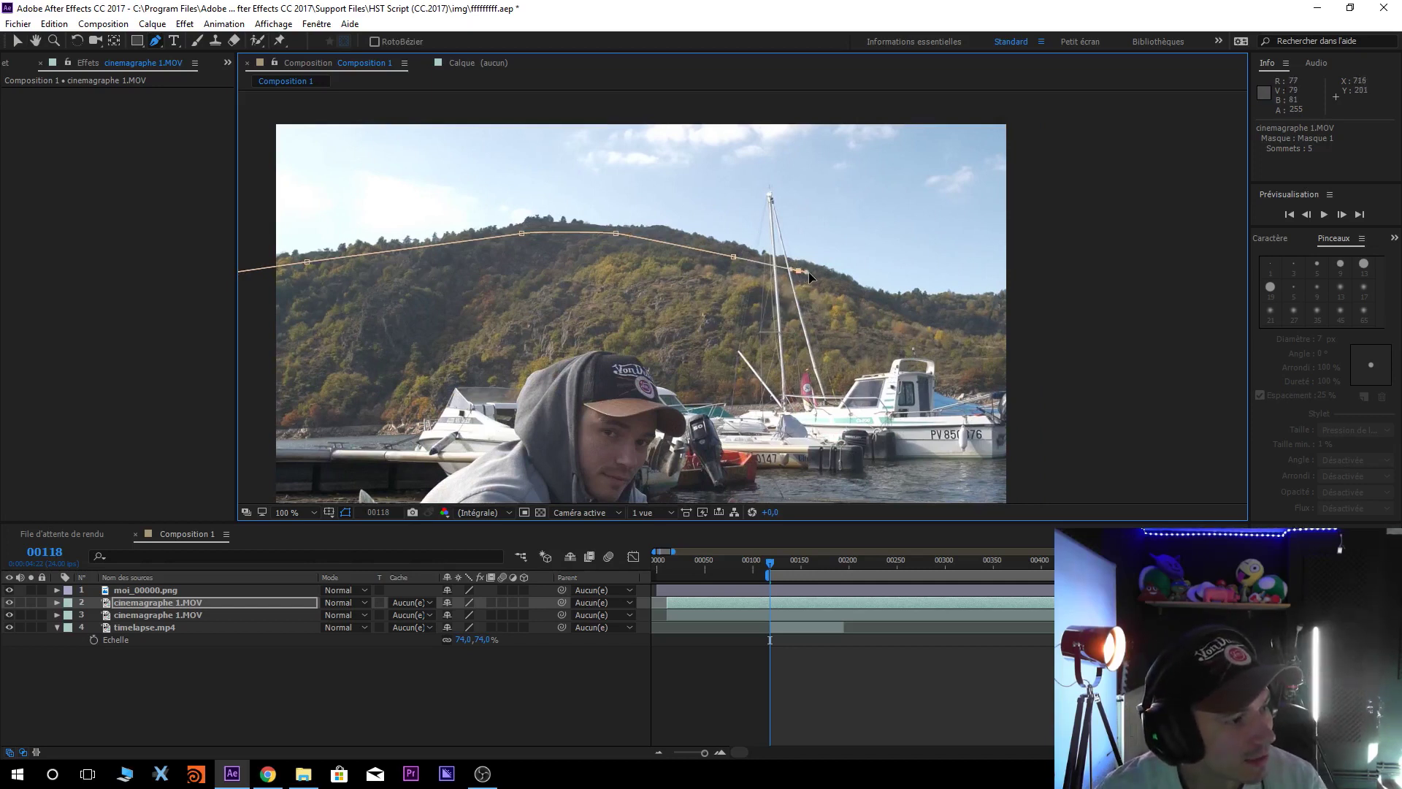
key(ctrl+z)
click(765, 257)
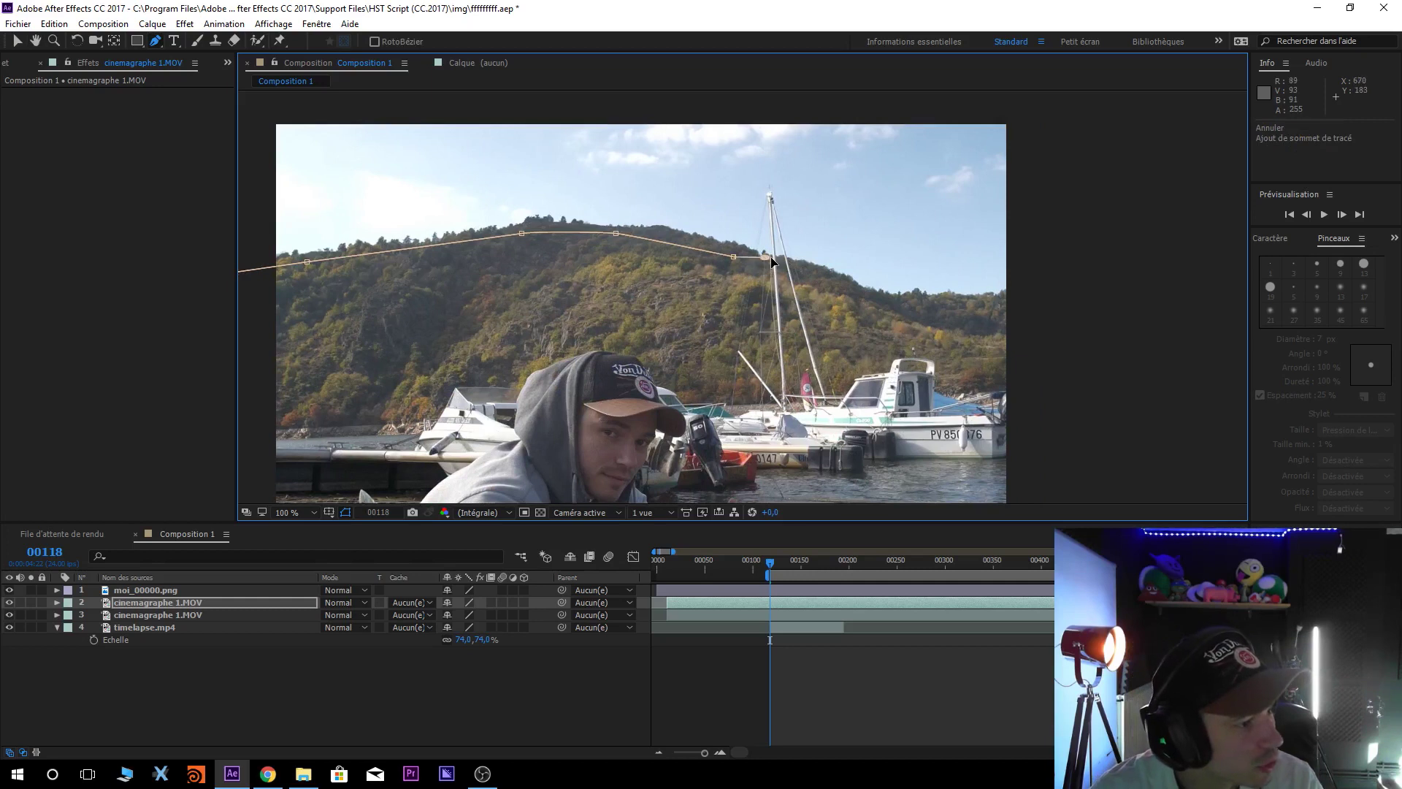
drag(782, 258, 806, 266)
click(871, 295)
click(968, 298)
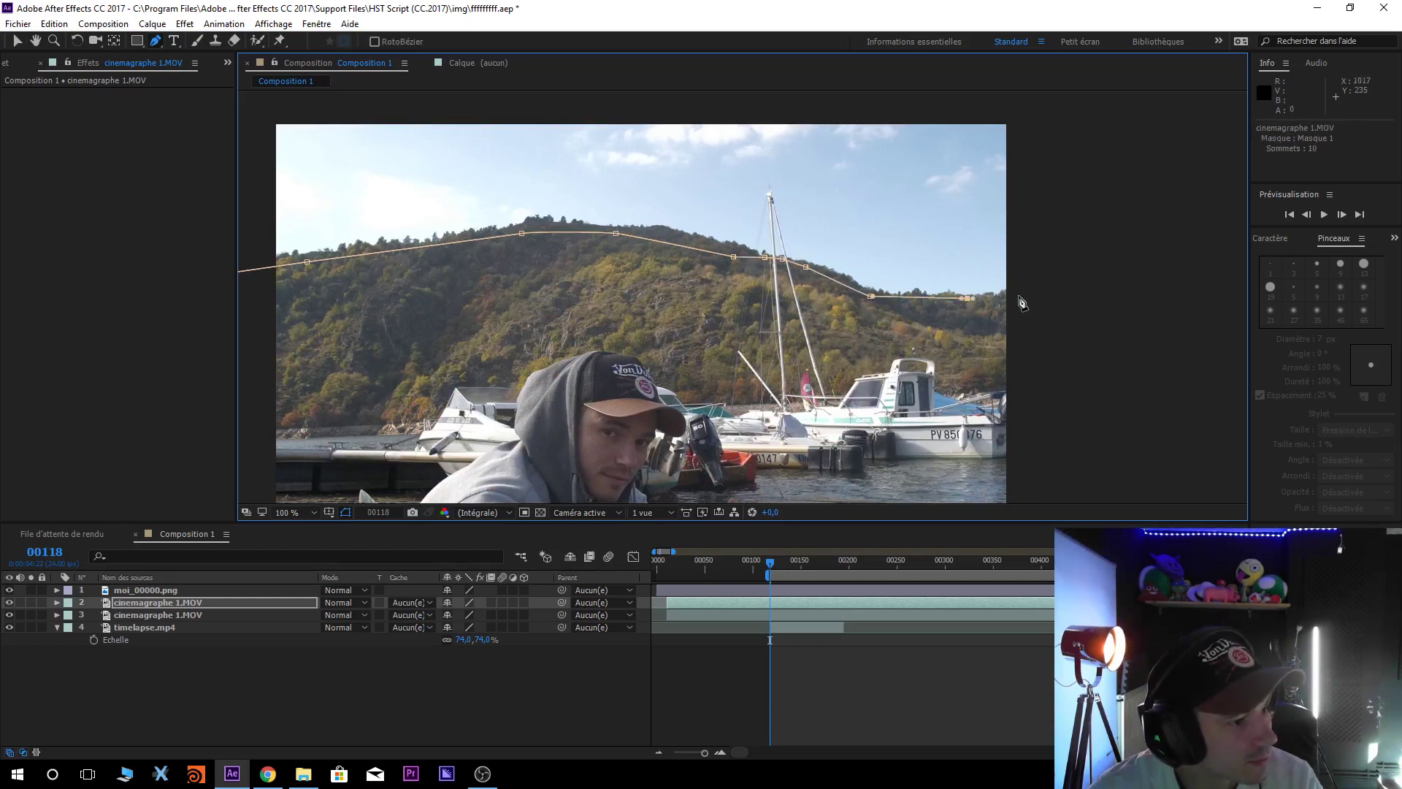
click(1019, 297)
Close the mask around the sky with wide points well above the frame
key(comma)
key(comma)
click(908, 188)
click(536, 164)
click(613, 289)
key(period)
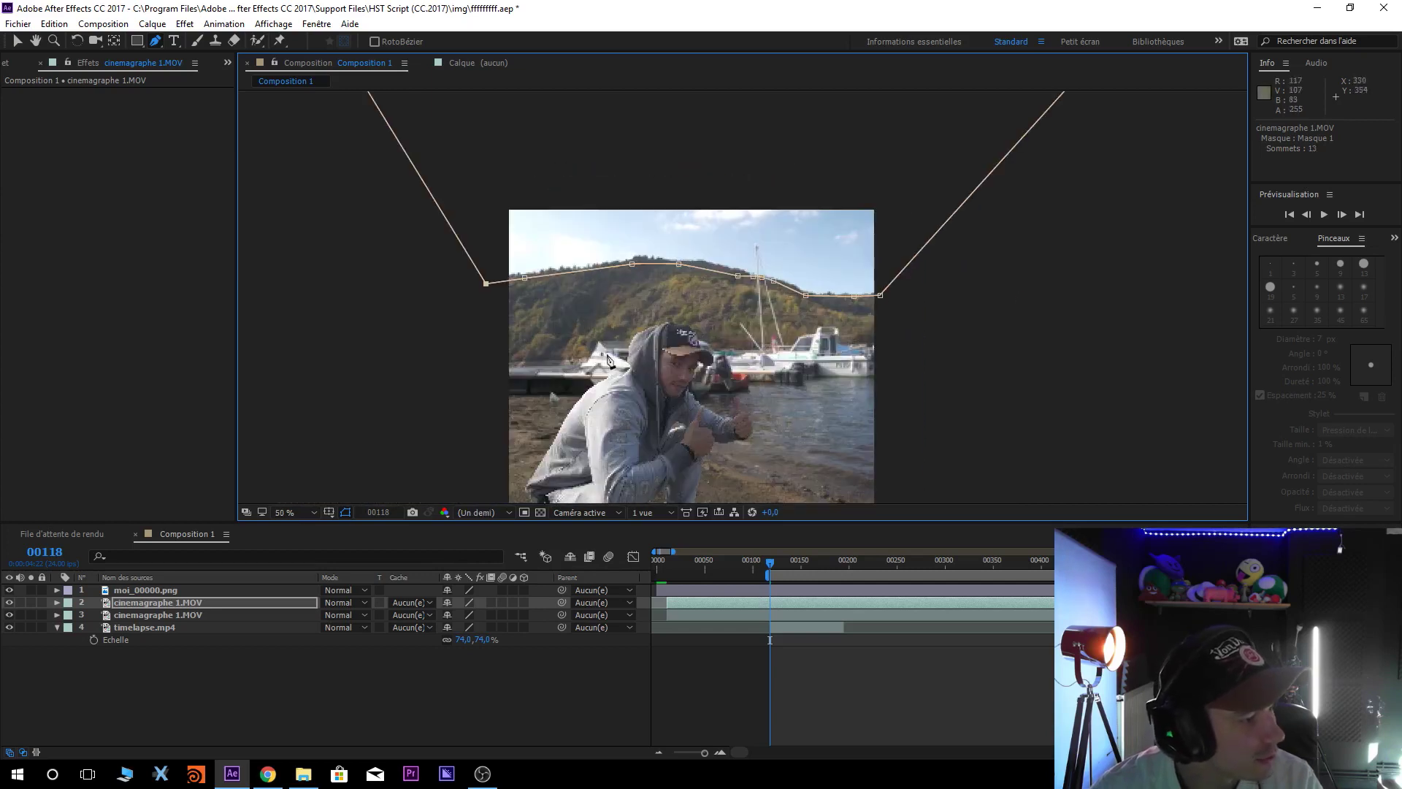
Toggle the lower cinemagraphe 1.MOV layer's visibility to check the mask, and invert the mask on the upper copy
click(152, 617)
click(10, 617)
click(10, 616)
click(132, 604)
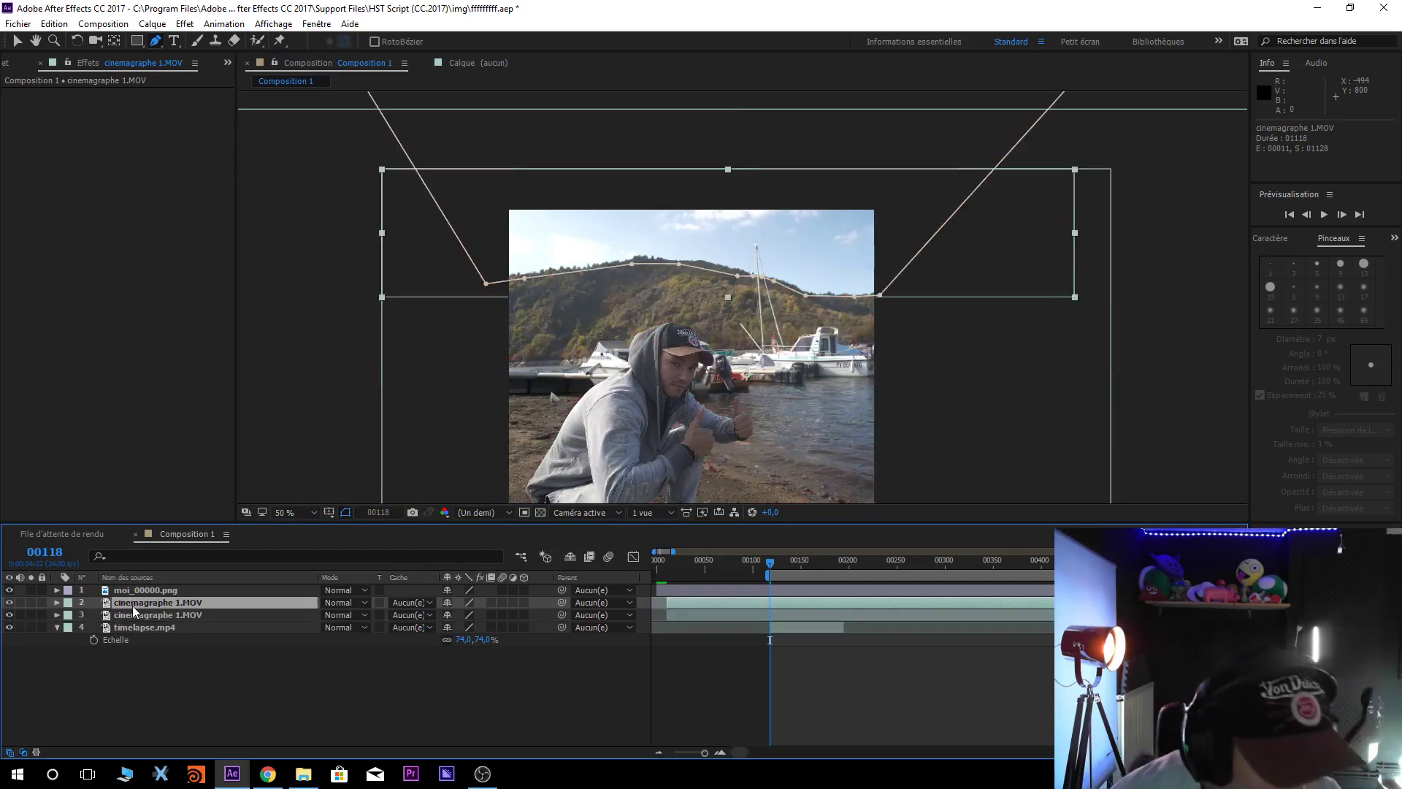
key(m)
click(504, 615)
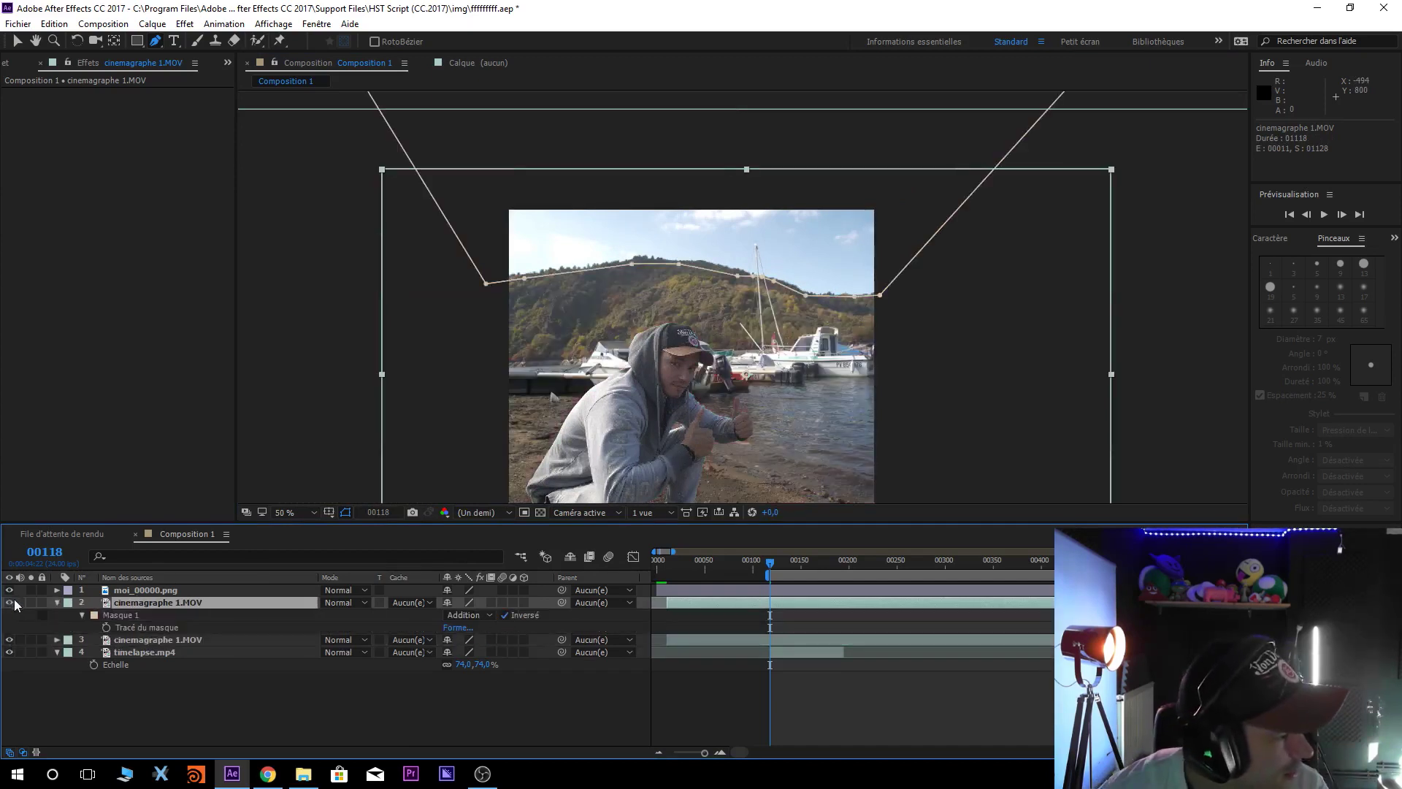
click(57, 602)
Toggle the lower cinemagraphe 1.MOV layer's visibility repeatedly to compare the image with and without it
click(146, 615)
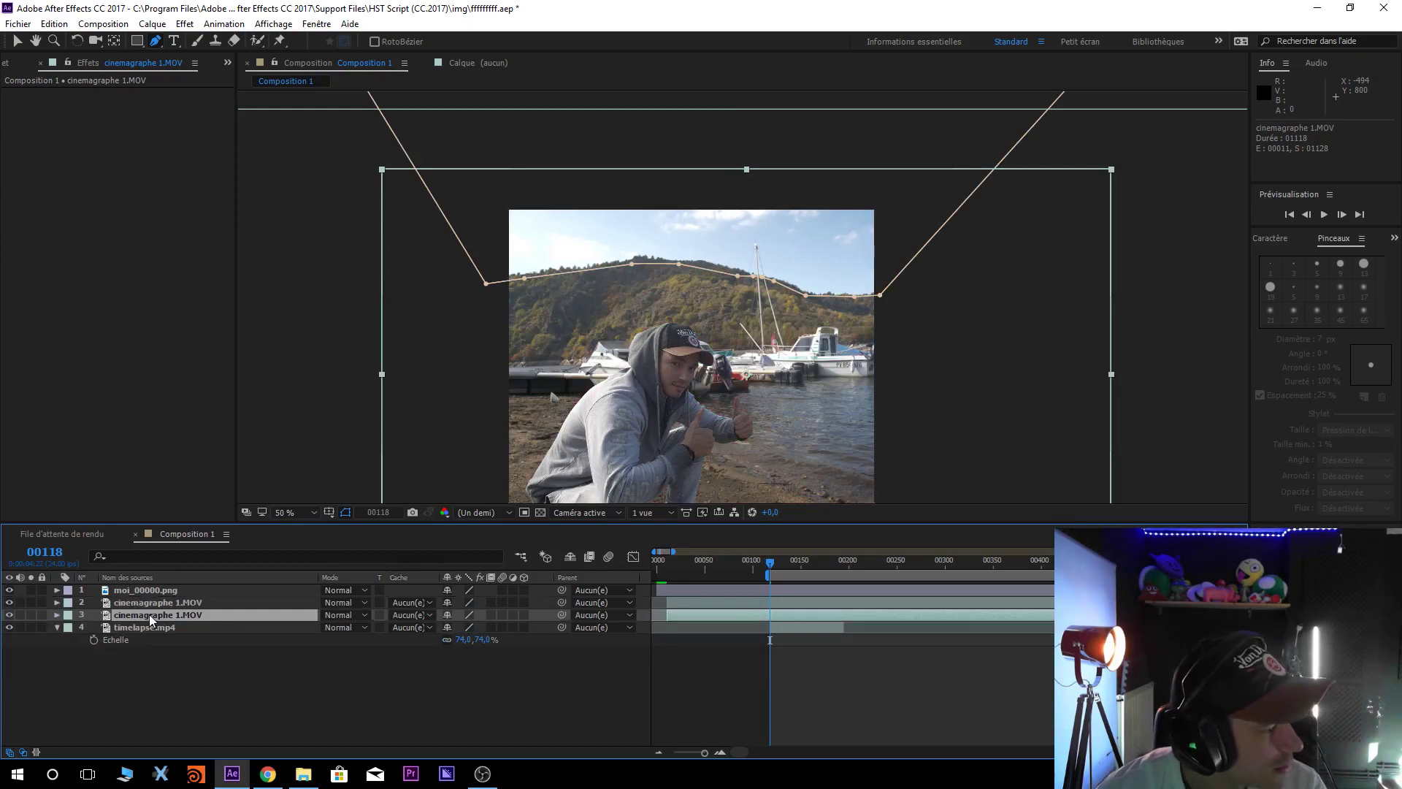
click(10, 615)
click(10, 615)
click(10, 615)
click(9, 615)
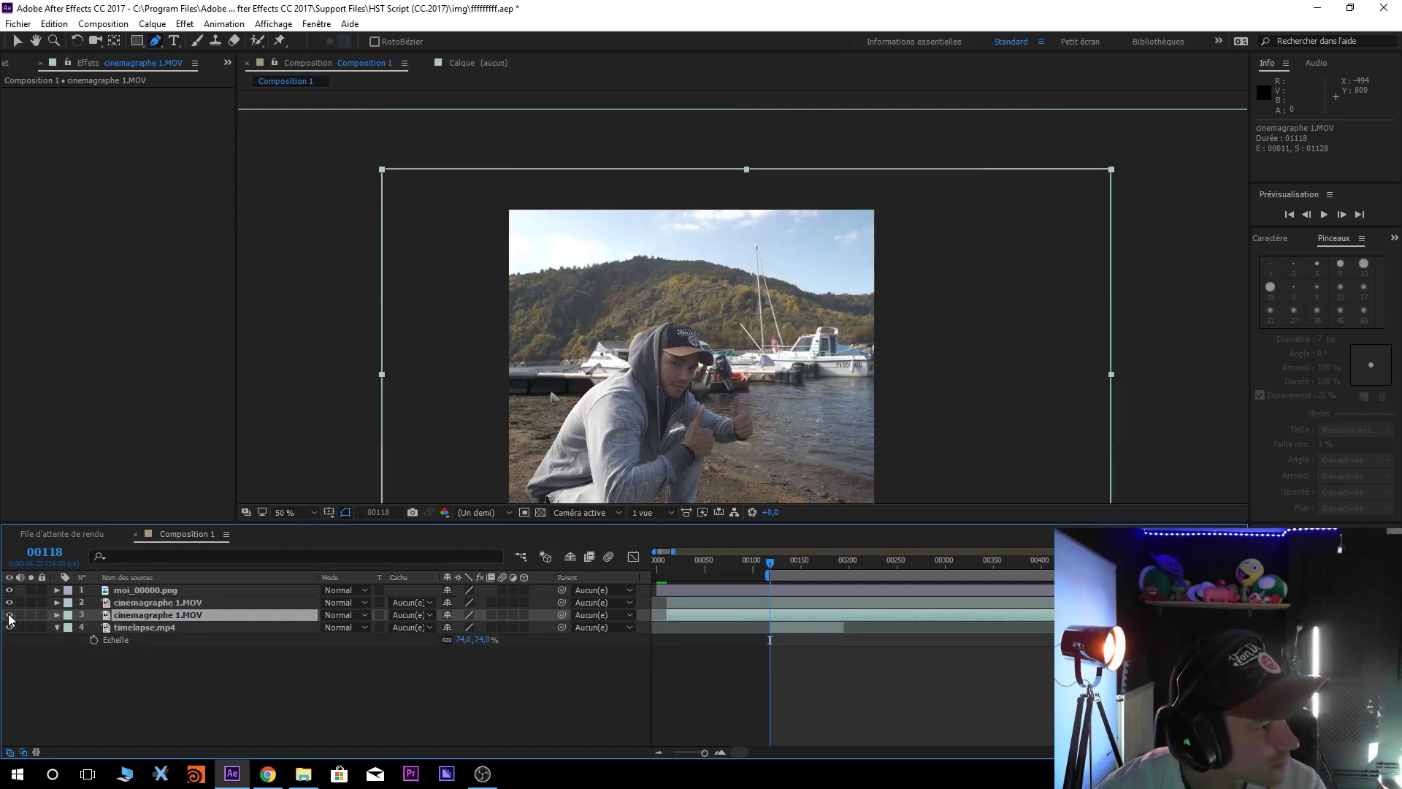
click(9, 615)
click(9, 615)
click(10, 615)
click(10, 615)
Apply the extraction keying effect (Masquage par extraction) to the lower cinemagraphe 1.MOV layer and set Point blanc to 173
click(167, 607)
click(171, 619)
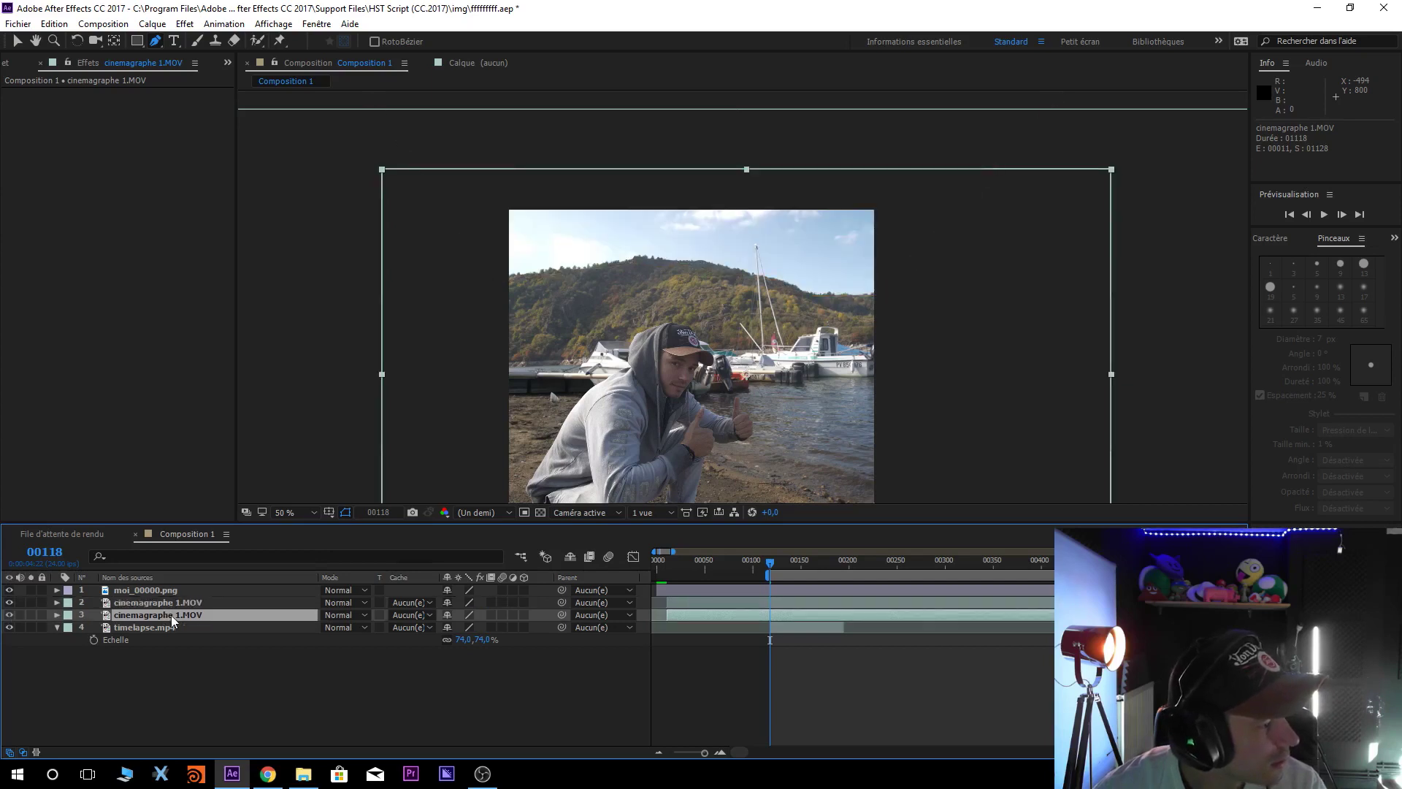
click(184, 24)
click(232, 57)
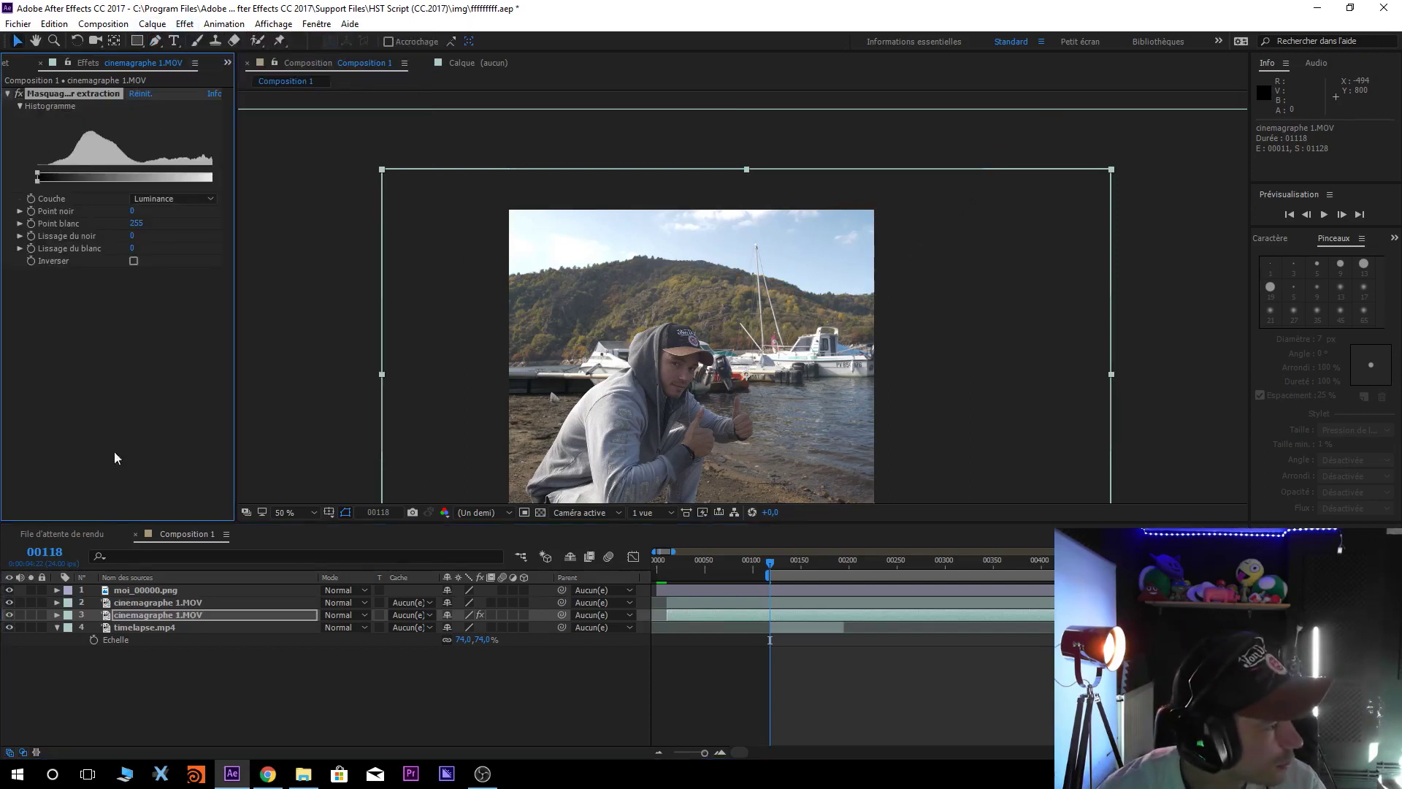
drag(136, 223, 68, 197)
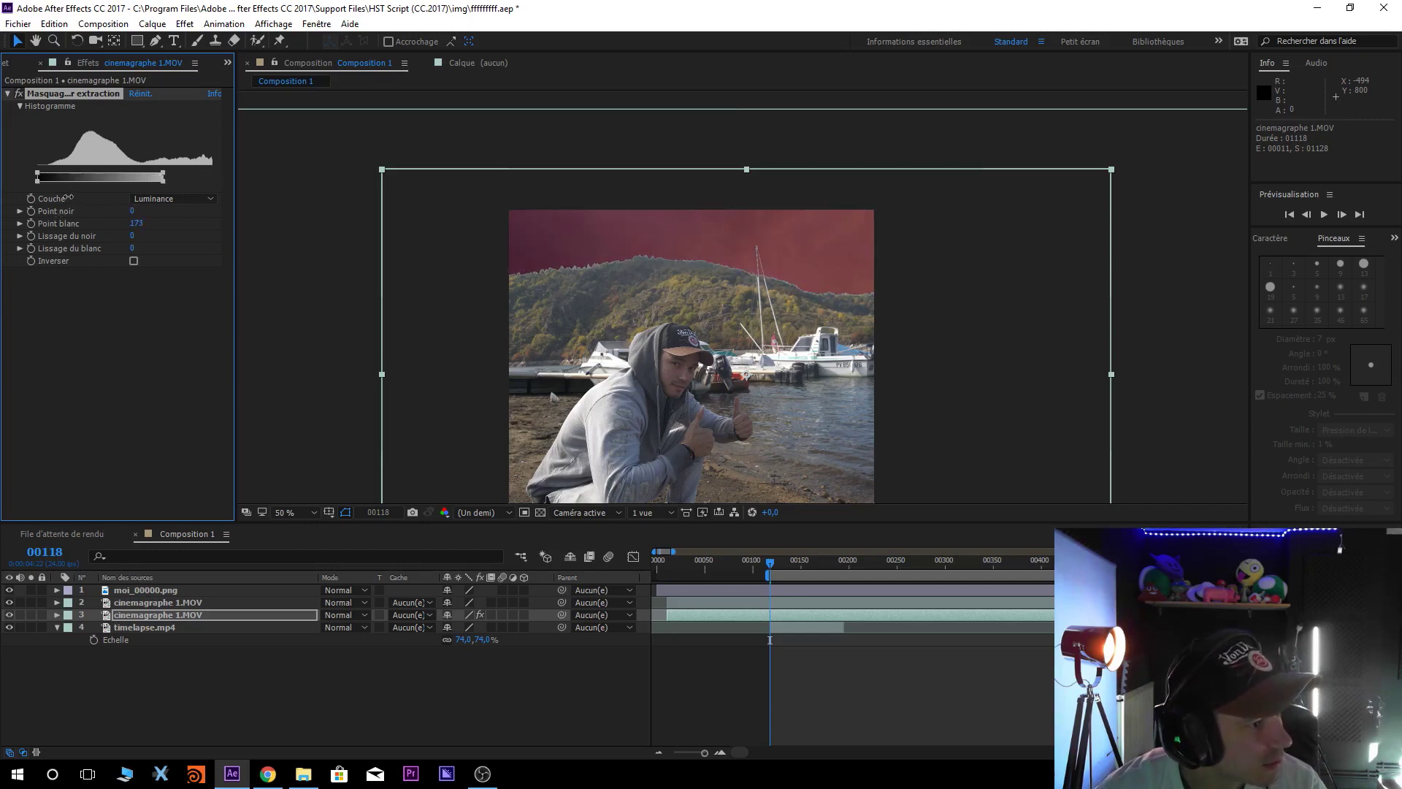
Examine the keyed edge along the ridge and sailboat mast up close, and play back the whole frame
scroll(730, 208, up, 4)
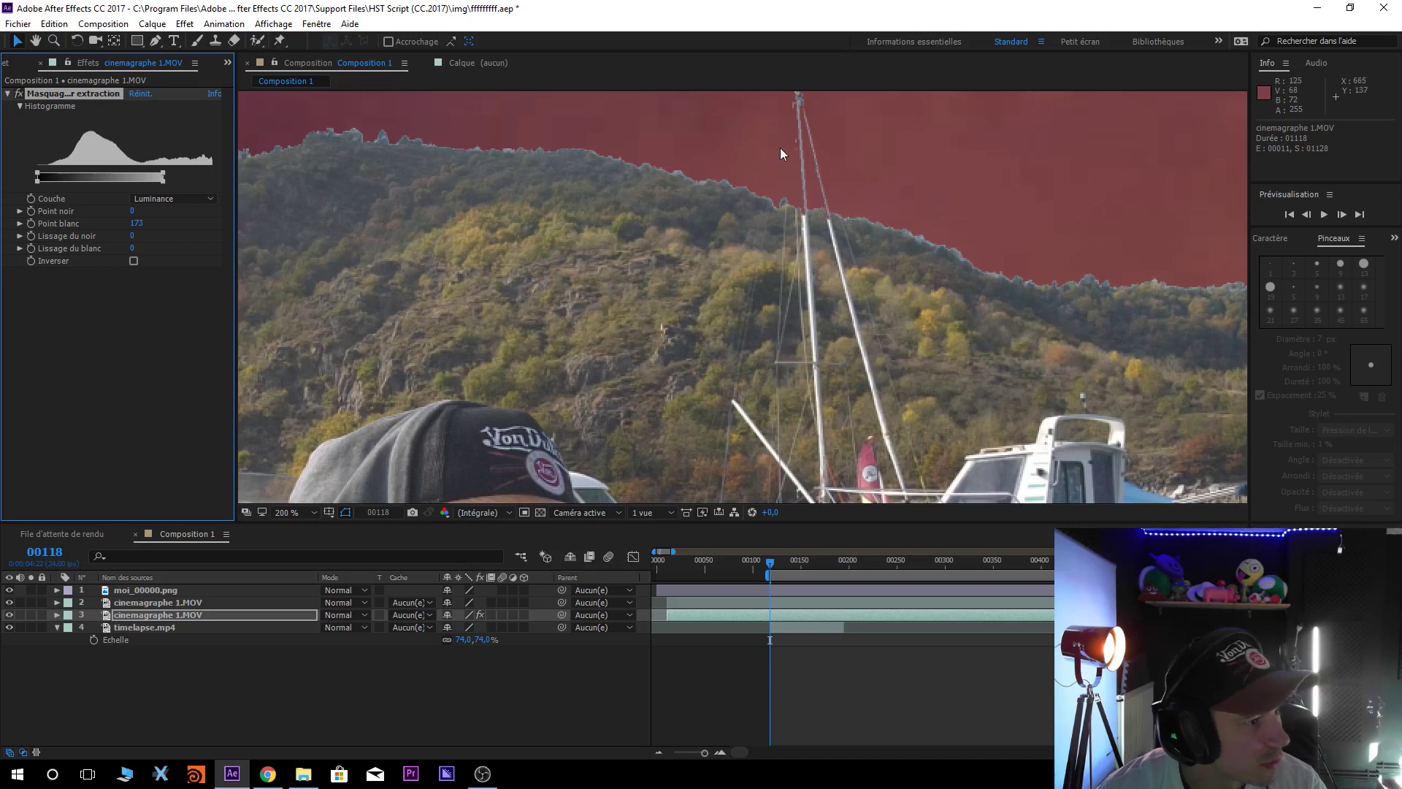
scroll(780, 154, down, 2)
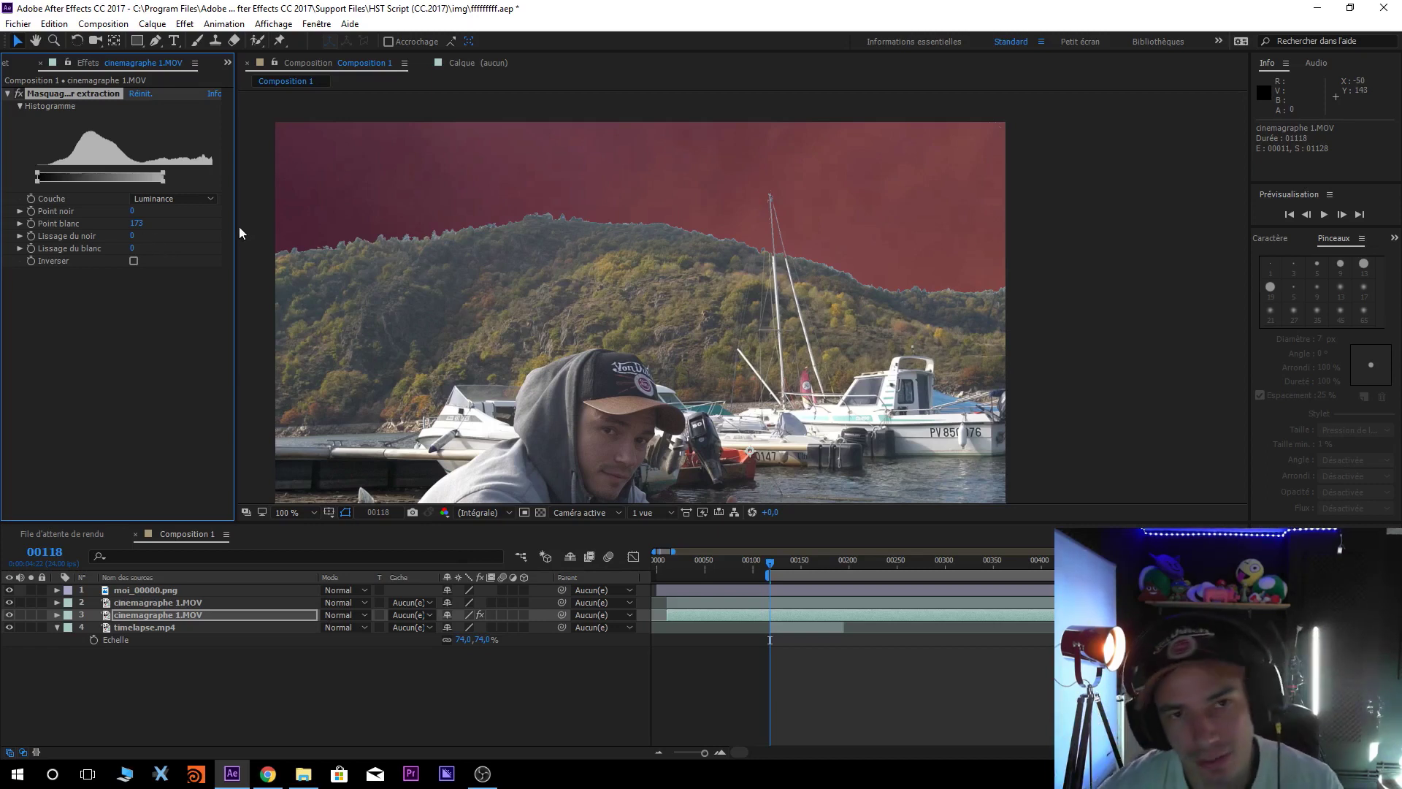
key(.)
key(h)
drag(704, 302, 803, 403)
key(v)
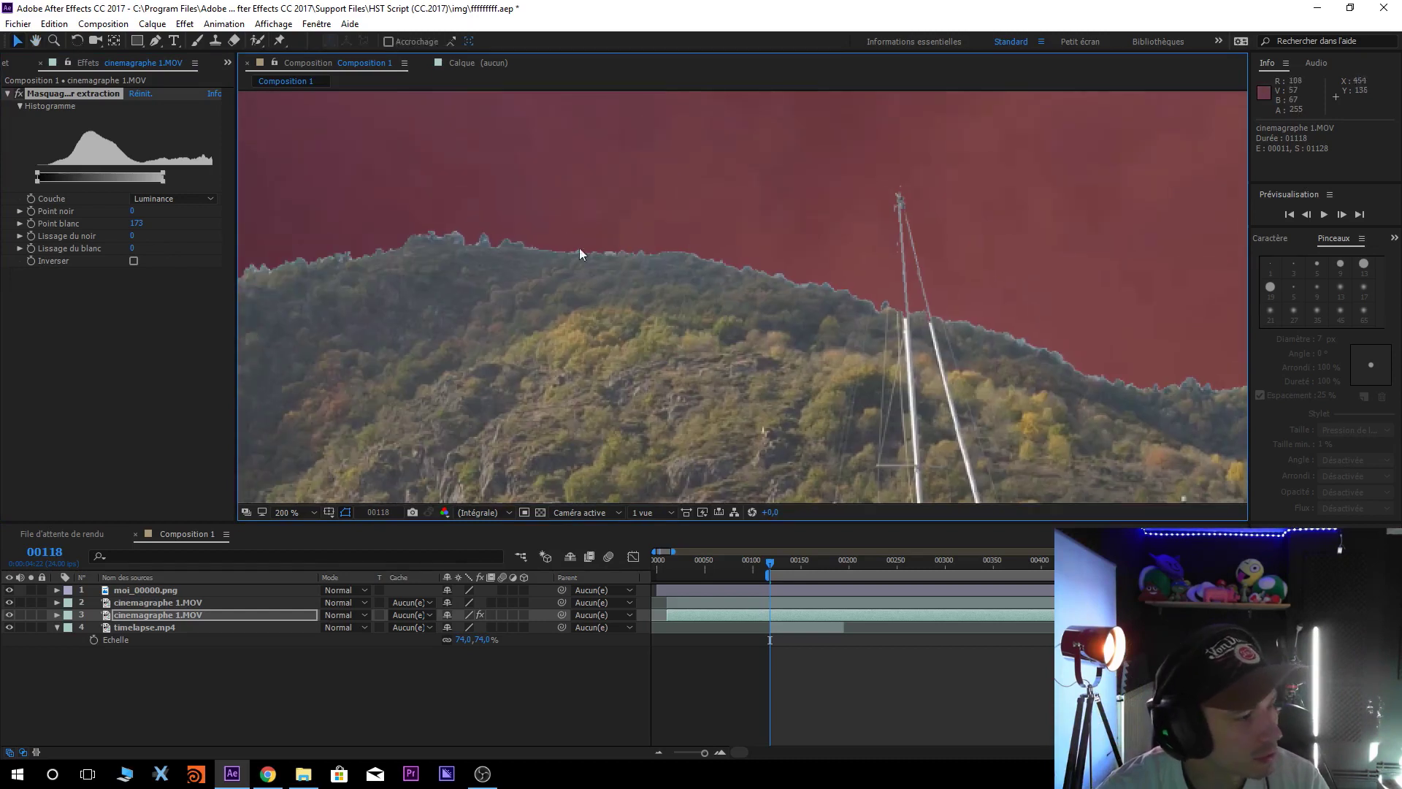
key(comma)
key(comma)
key(comma)
key(comma)
key(h)
key(v)
key(space)
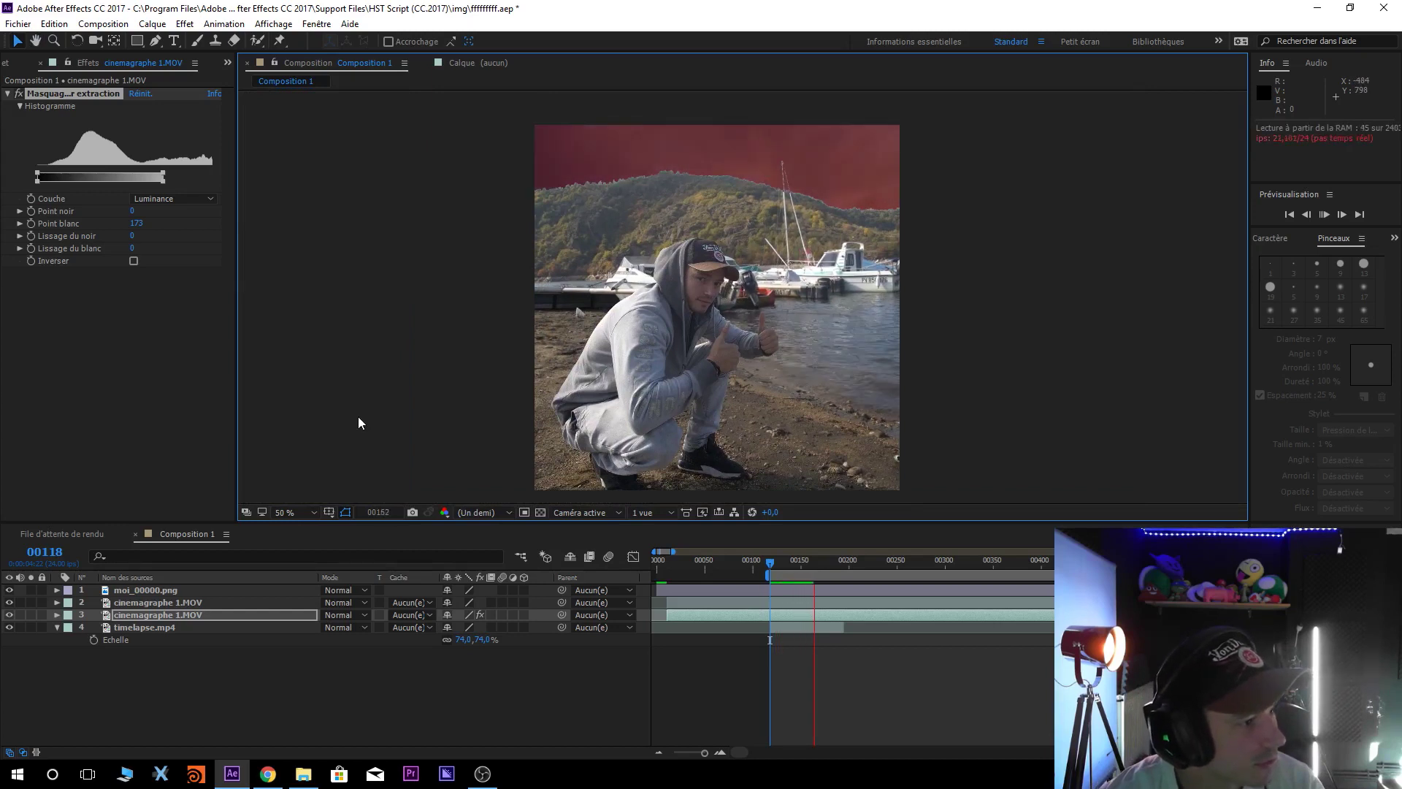
key(space)
Scale the timelapse.mp4 layer down to 48% and move it up behind the sky
key(comma)
key(comma)
key(comma)
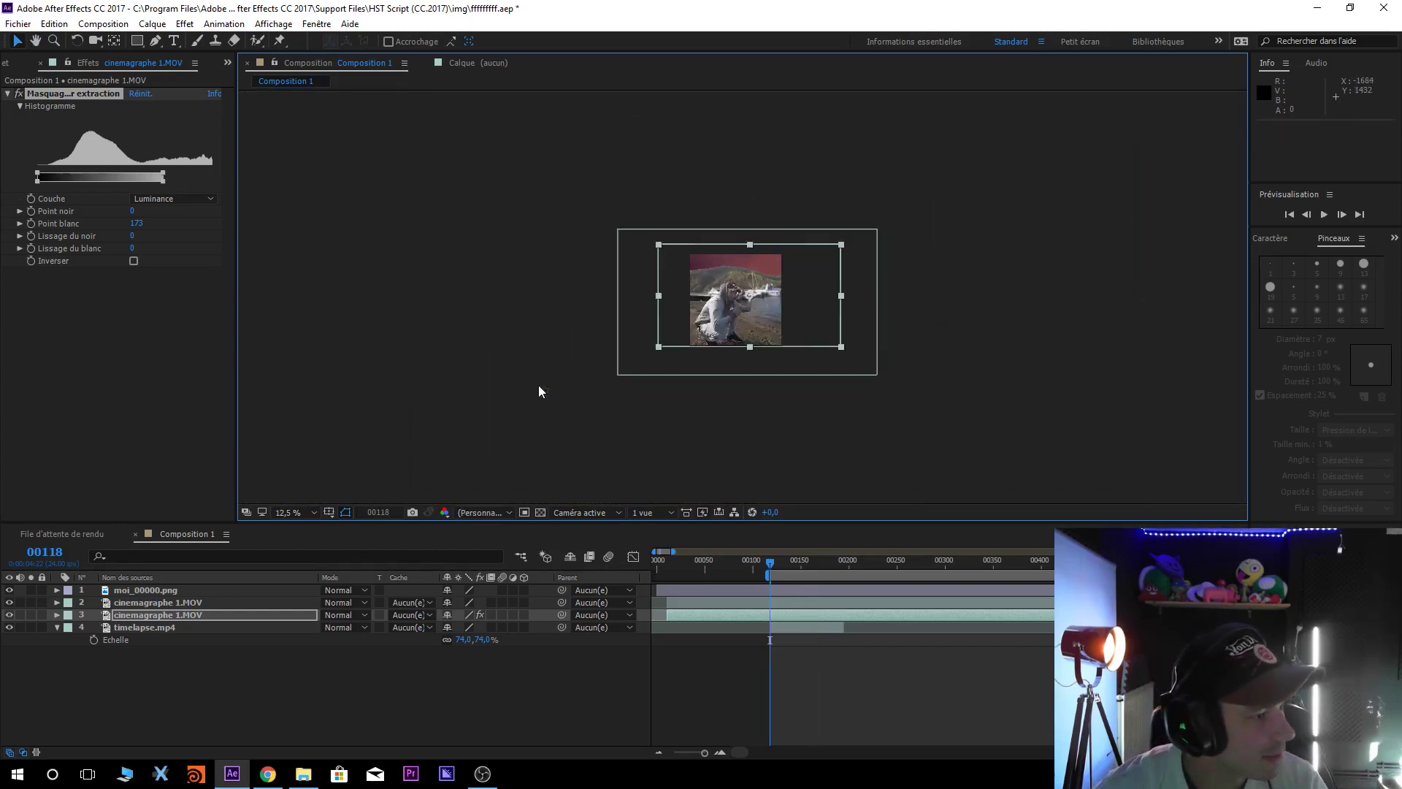
click(632, 352)
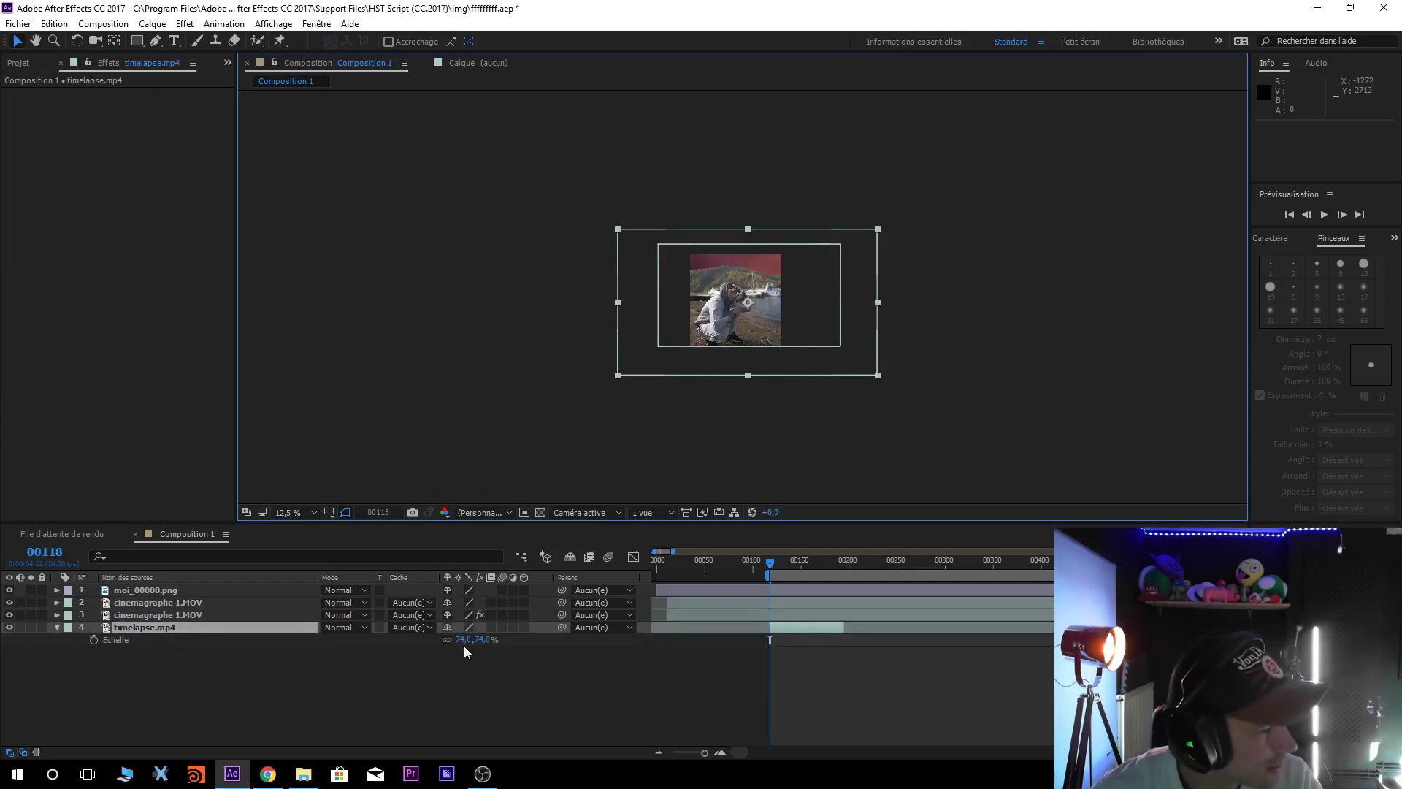
drag(478, 639, 456, 638)
scroll(941, 279, up, 3)
drag(969, 261, 958, 169)
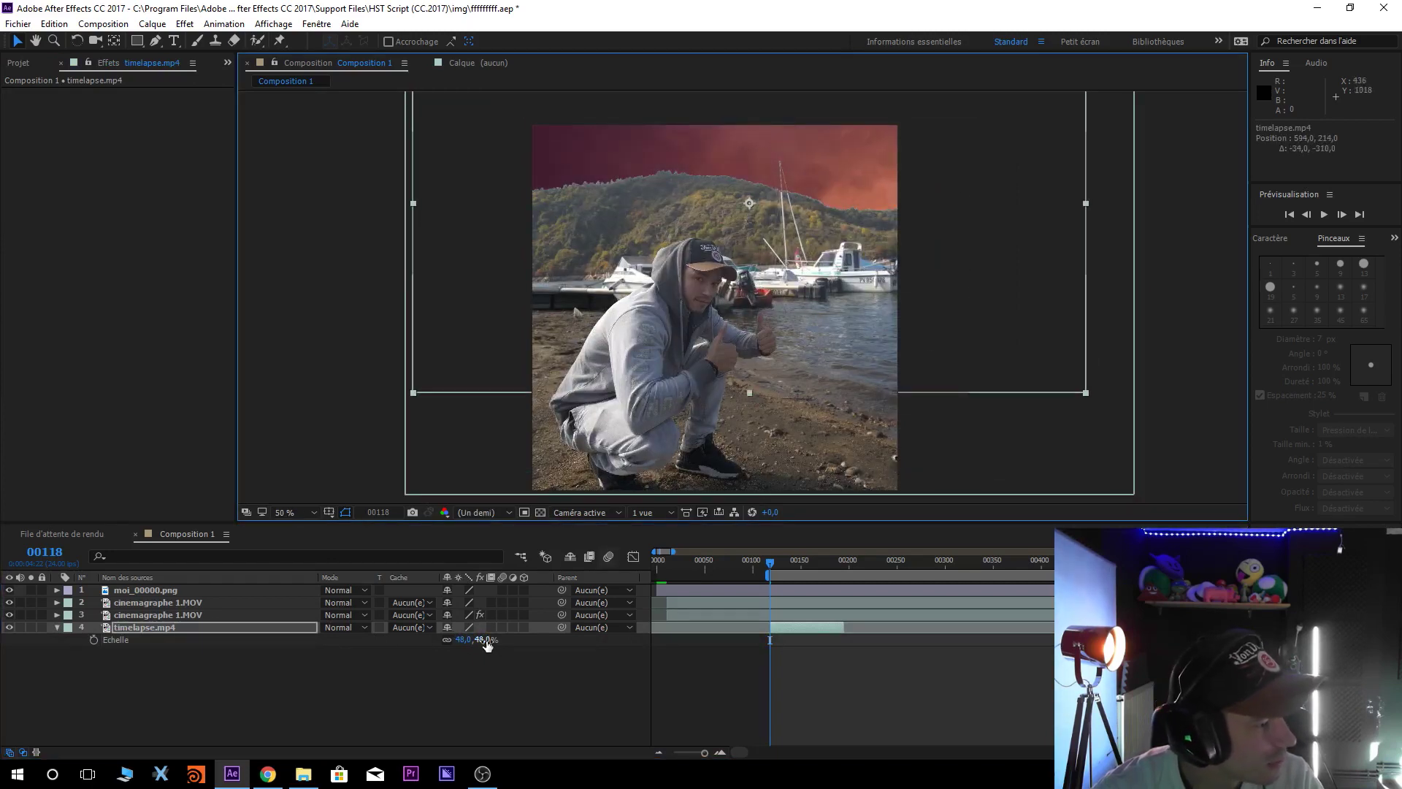
Reduce timelapse.mp4 to 32%, raise it to fit the sky area, and play back the clouds
drag(487, 644, 476, 644)
drag(933, 308, 924, 245)
click(296, 297)
key(space)
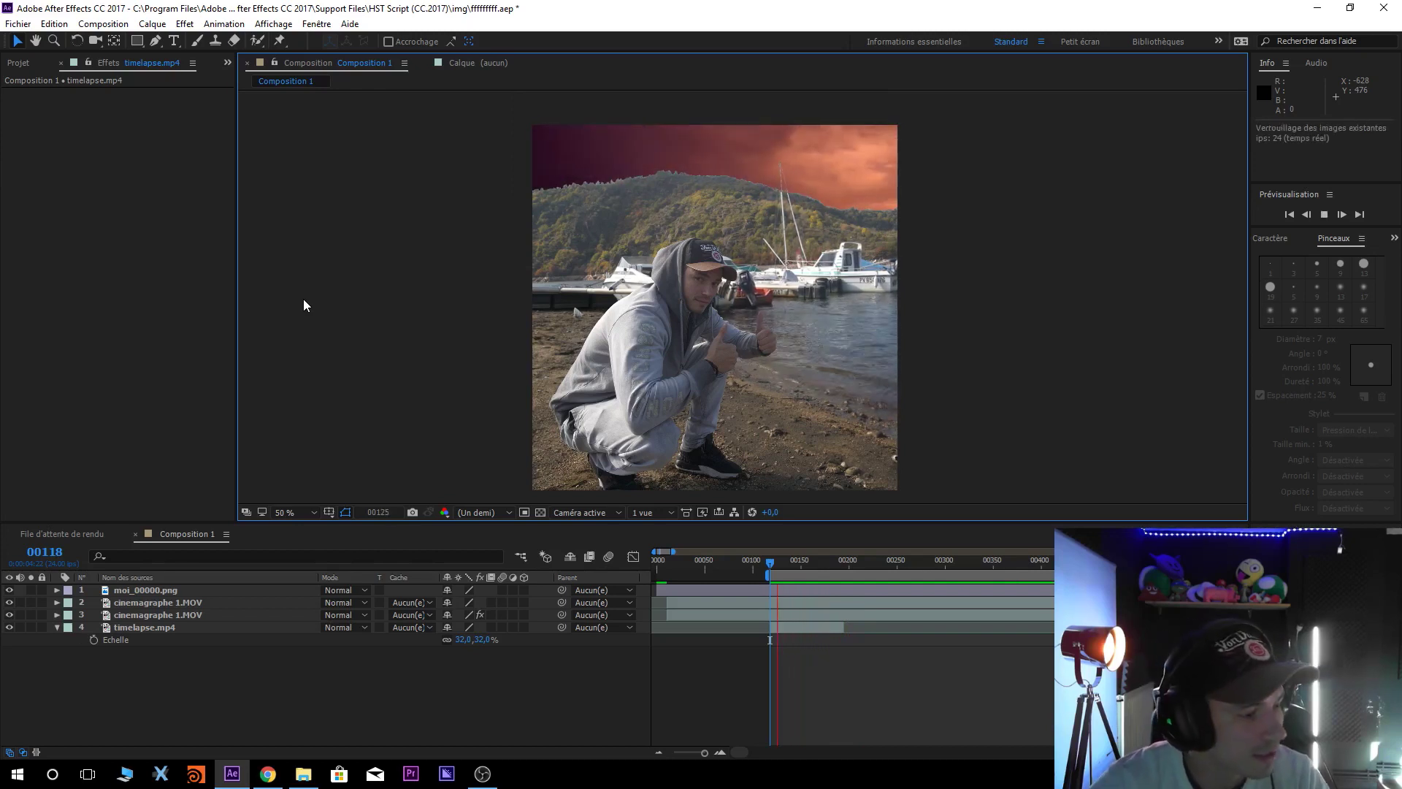
key(space)
key(minus)
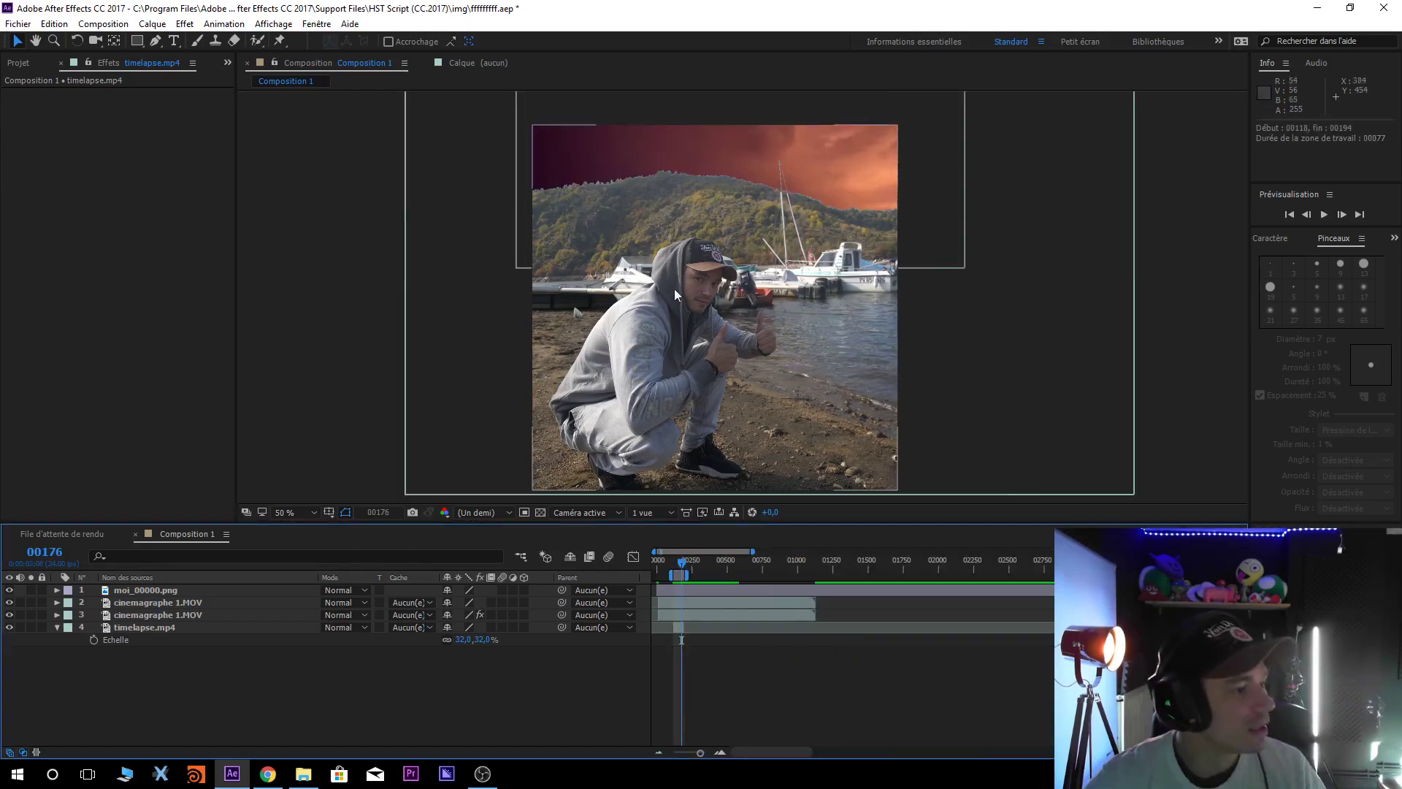
click(289, 260)
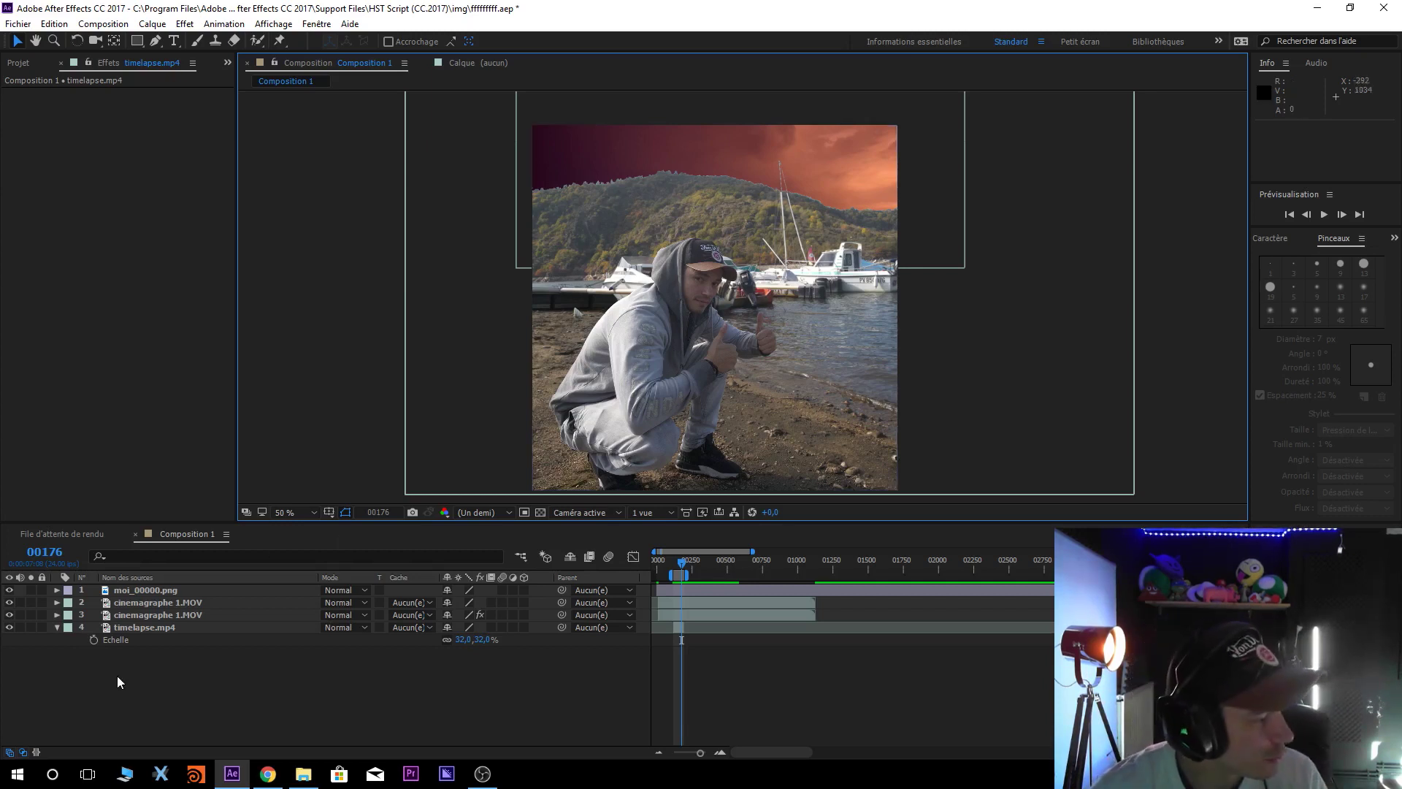
Precompose moi_00000.png and both cinemagraphe 1.MOV layers, transferring all attributes to the new composition
click(141, 616)
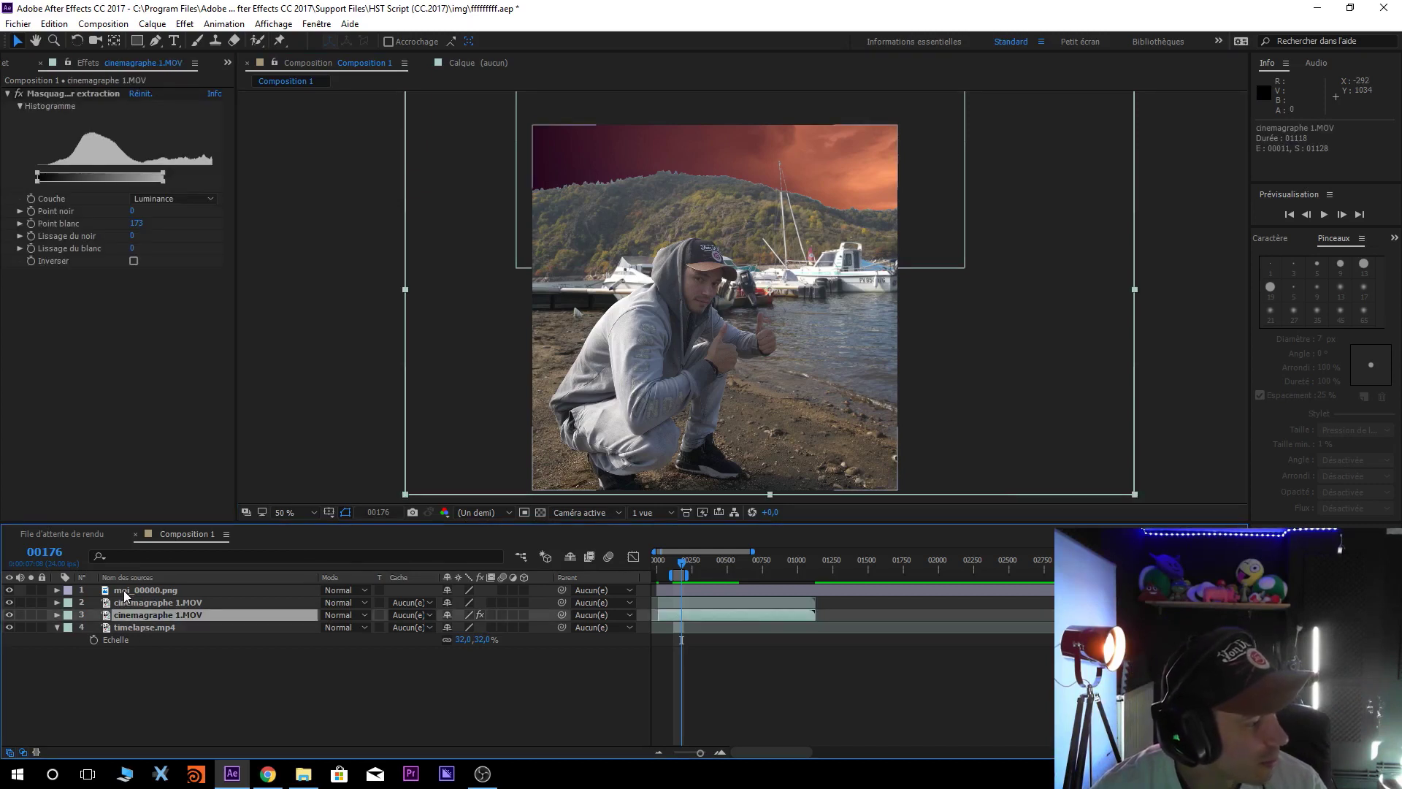
shift+click(125, 593)
click(40, 666)
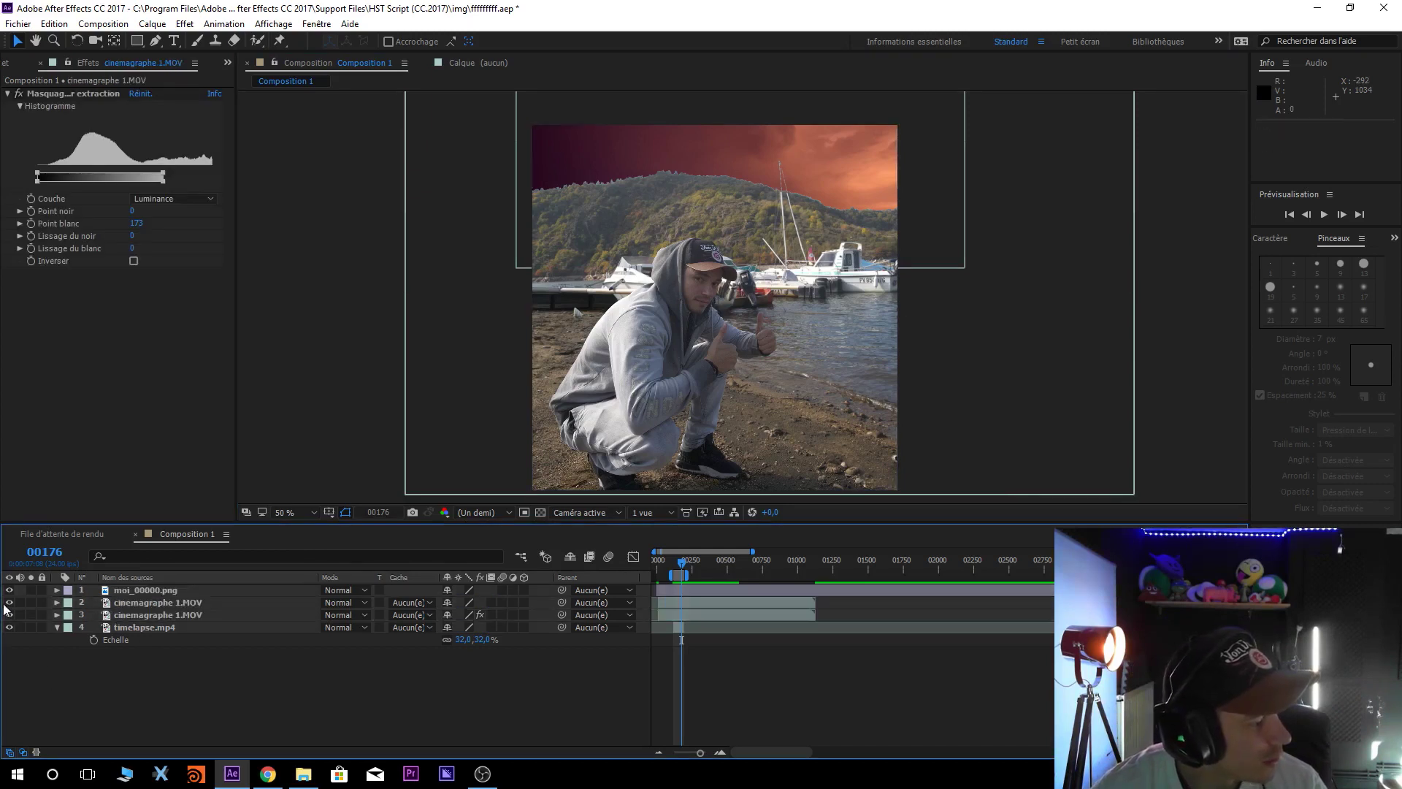
click(165, 615)
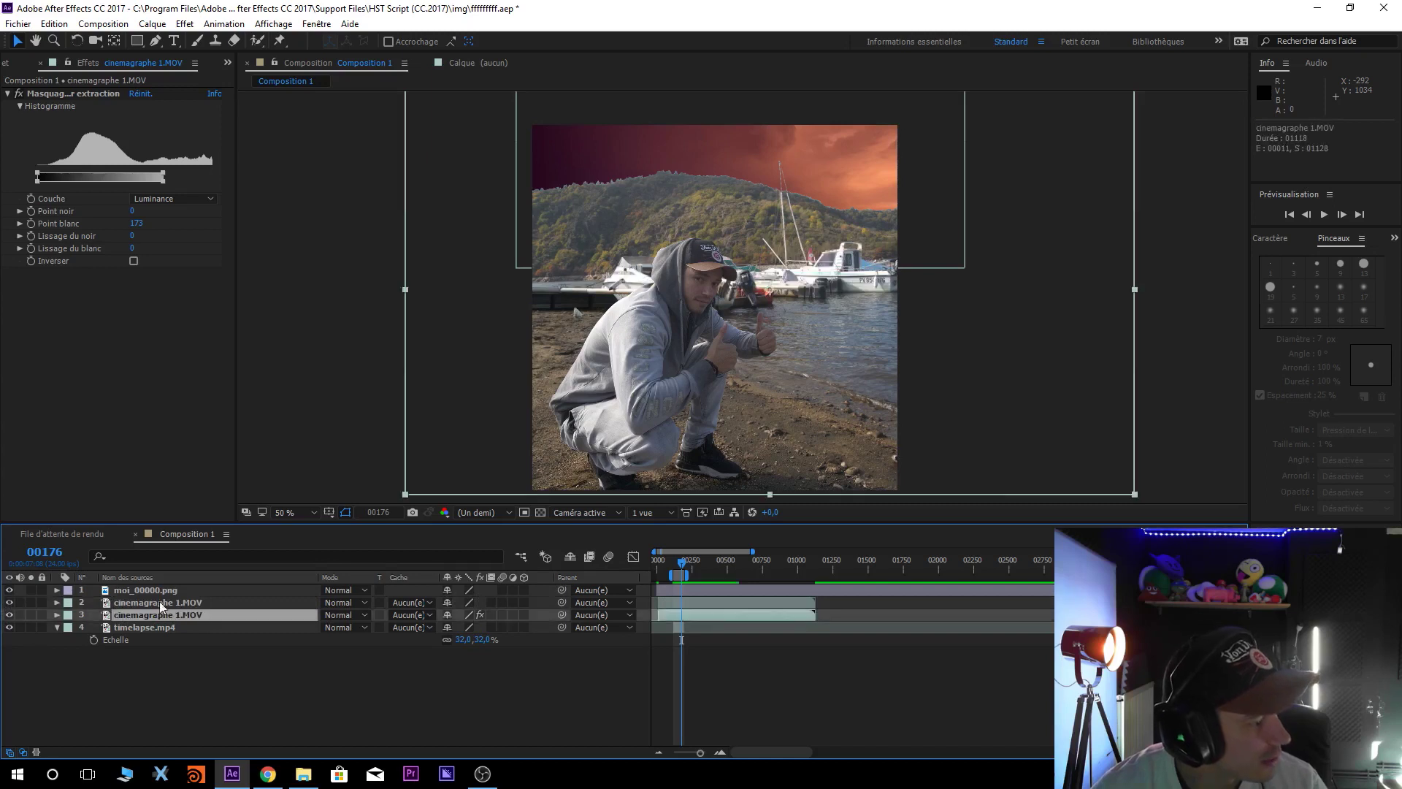
shift+click(148, 593)
right_click(155, 593)
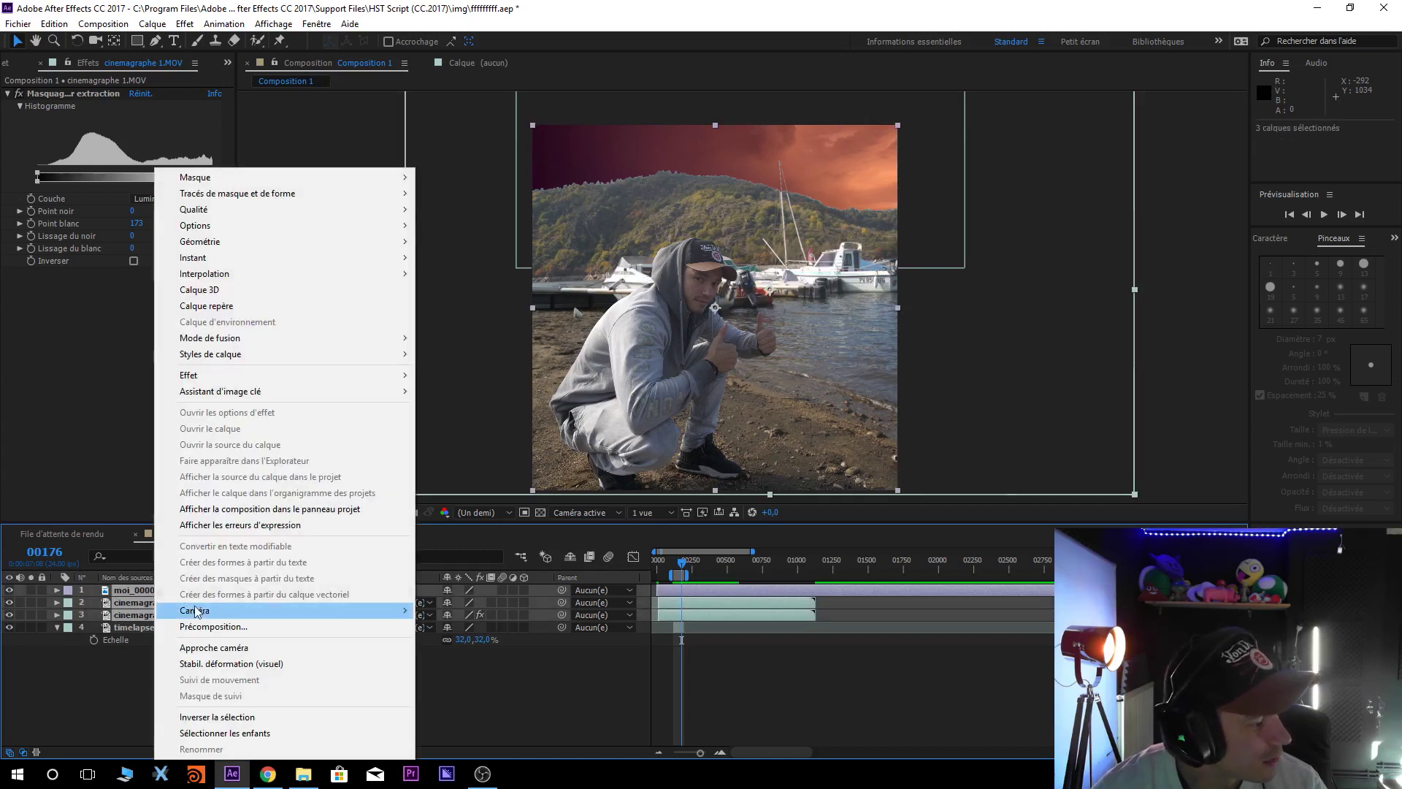
click(241, 627)
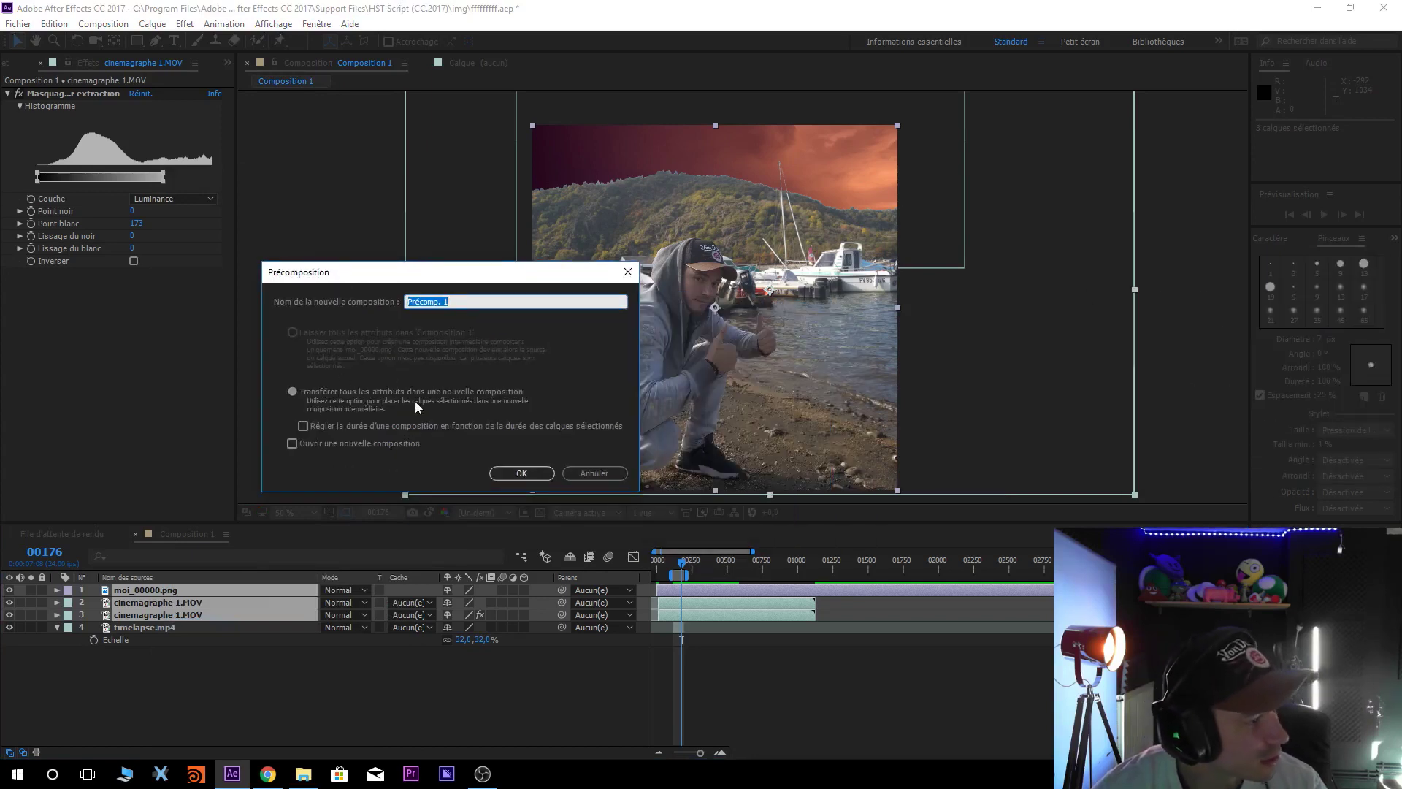
click(530, 471)
click(155, 646)
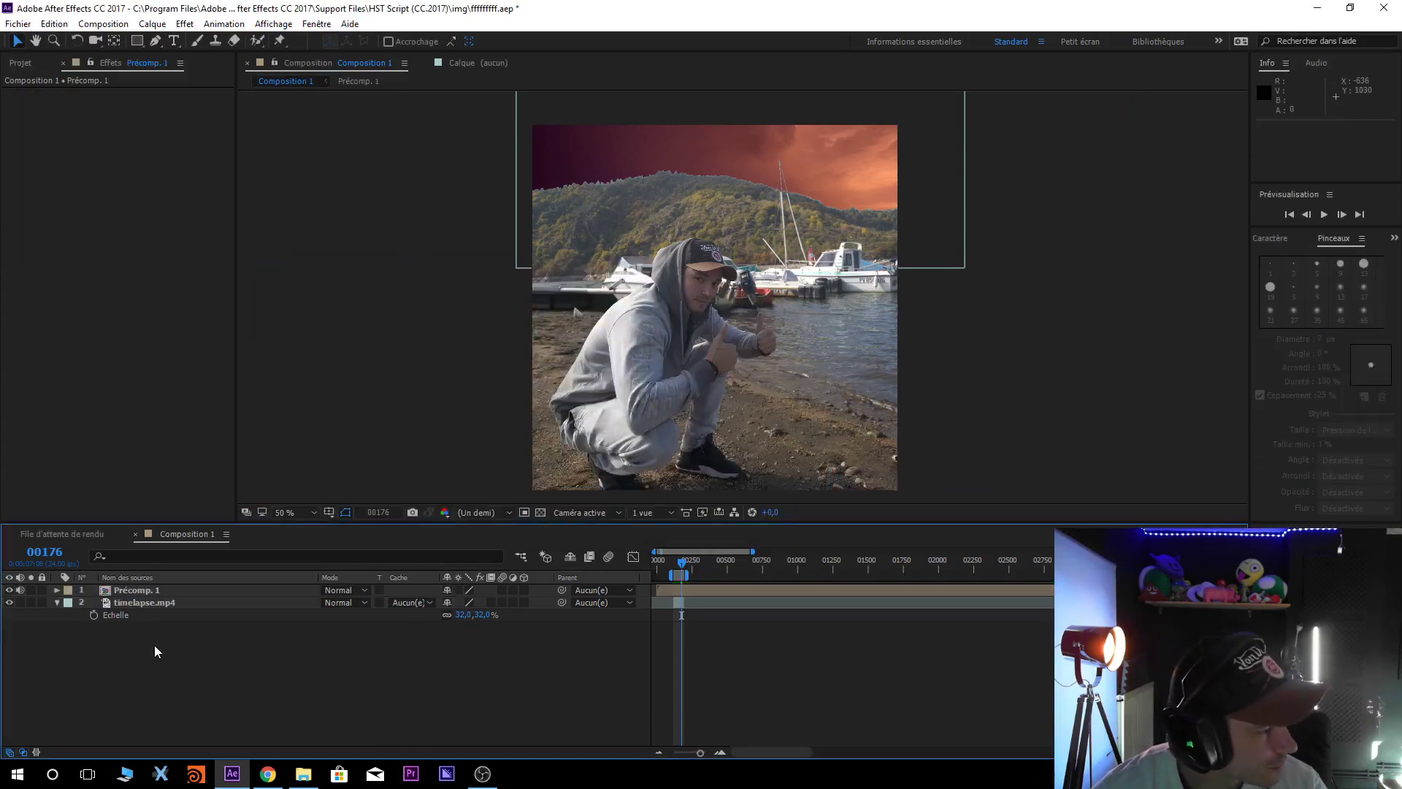
Apply Lumetri Color to the Précomp. 1 layer and expand its Correction de base settings
click(136, 590)
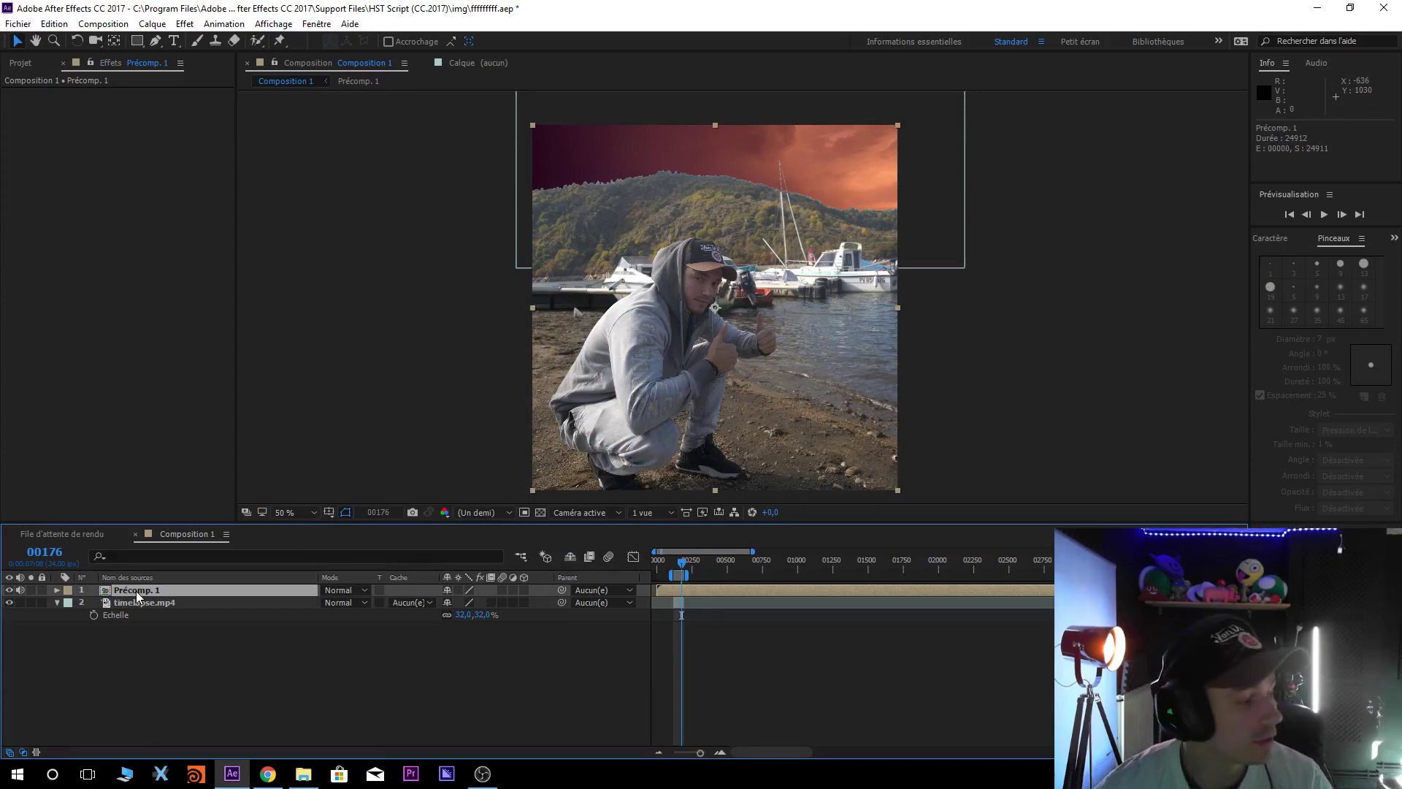
click(117, 677)
click(136, 590)
click(185, 24)
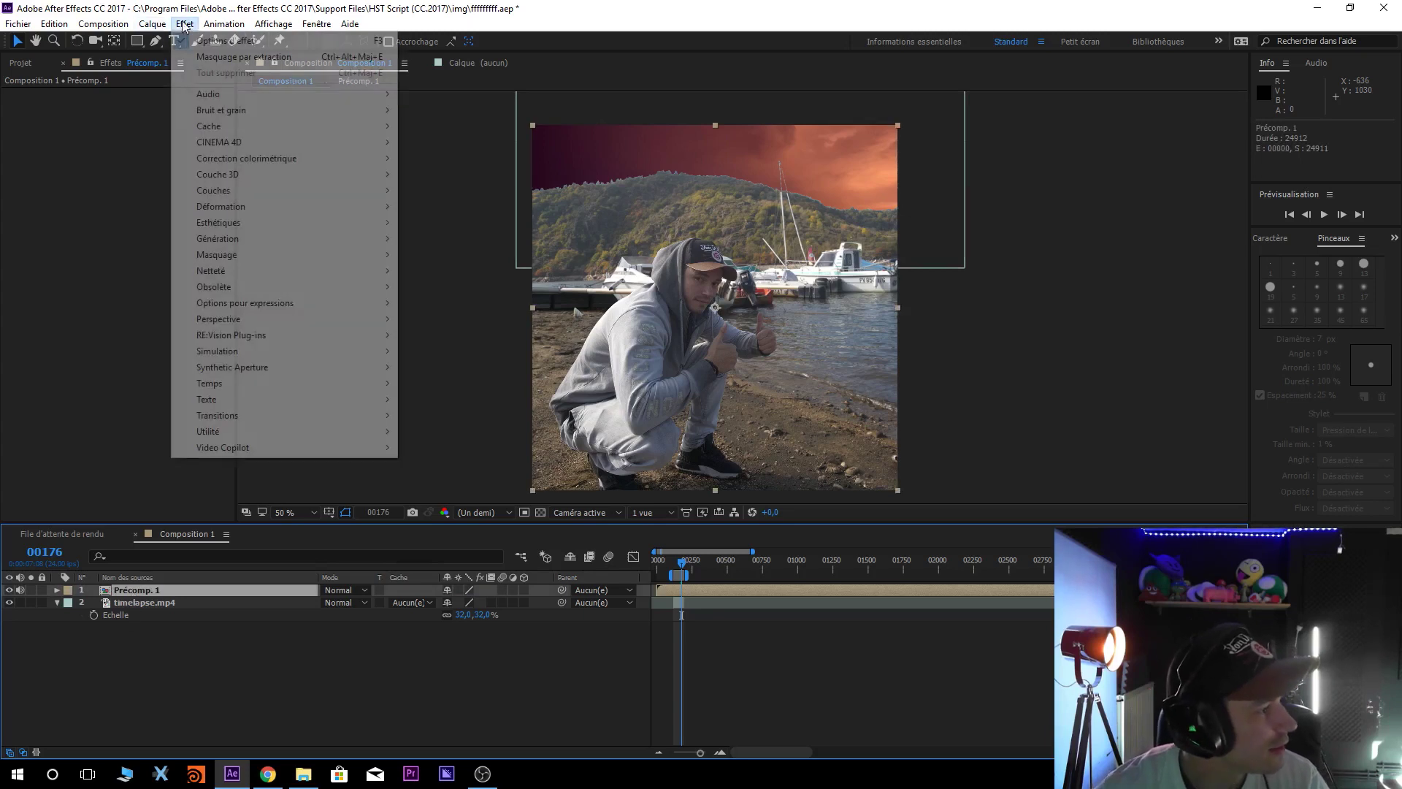
mouse_move(290, 158)
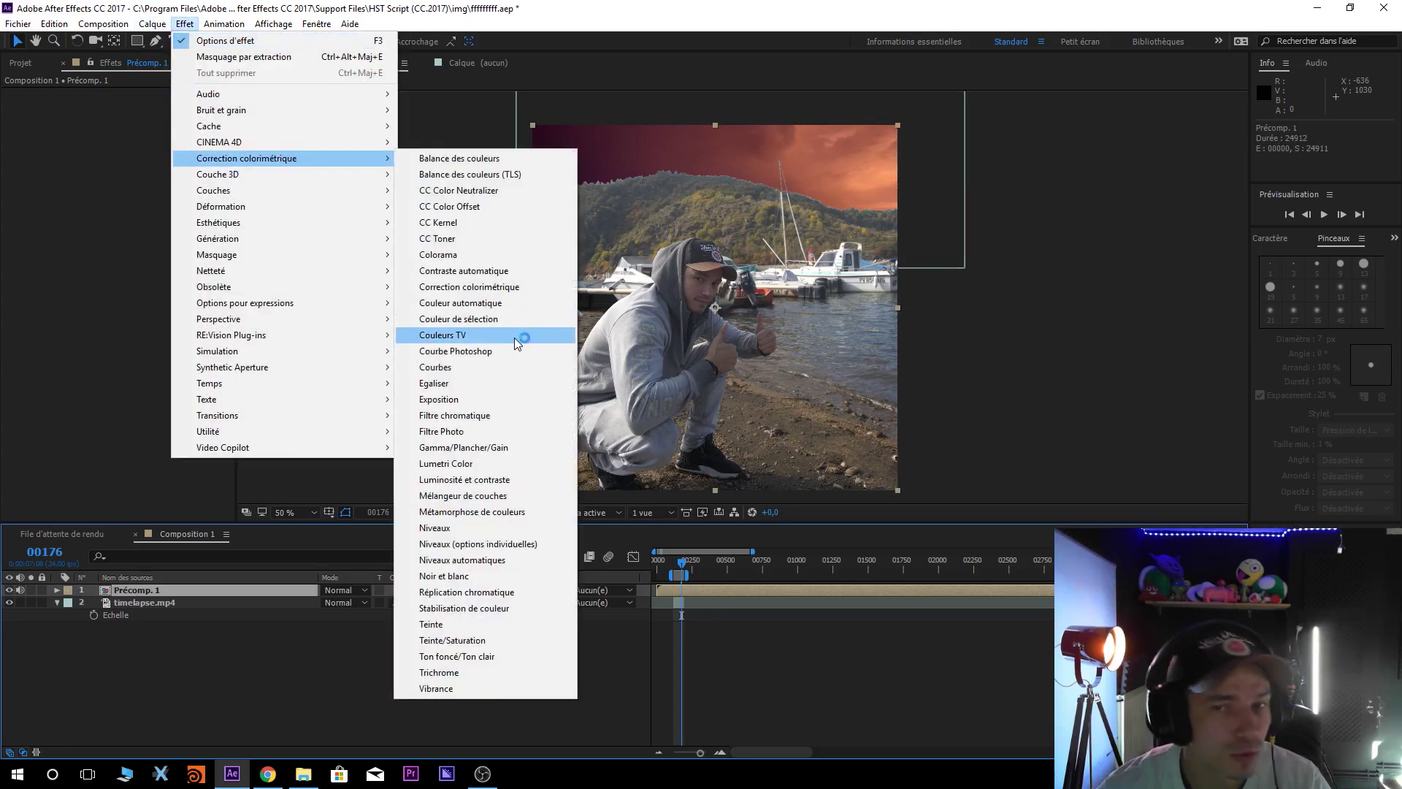
click(469, 463)
click(20, 118)
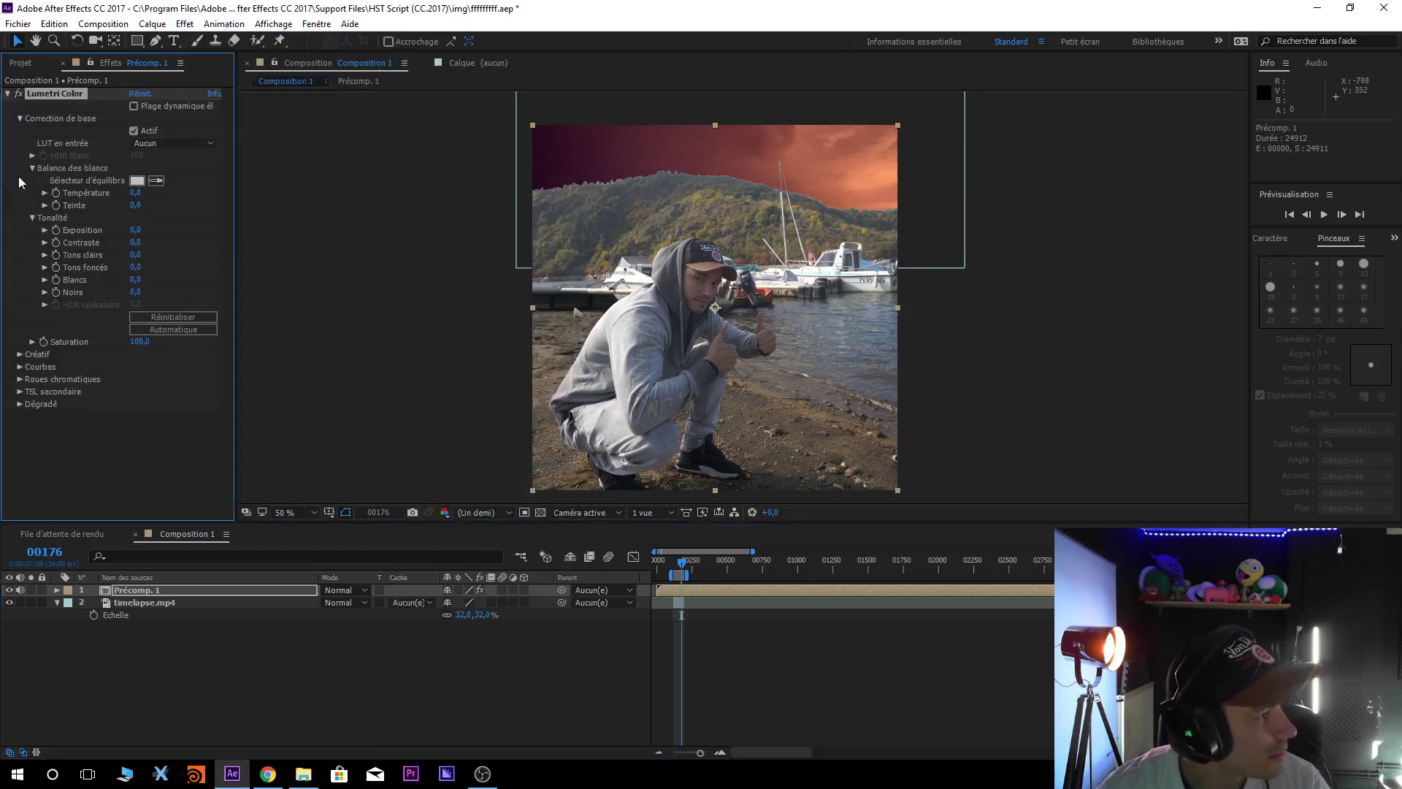
Grade the precomposition with Exposition -0,2, Tons clairs -150, Blancs -147, Température 20 and Teinte 24
mouse_move(156, 228)
mouse_down()
mouse_move(123, 228)
mouse_move(134, 227)
mouse_up()
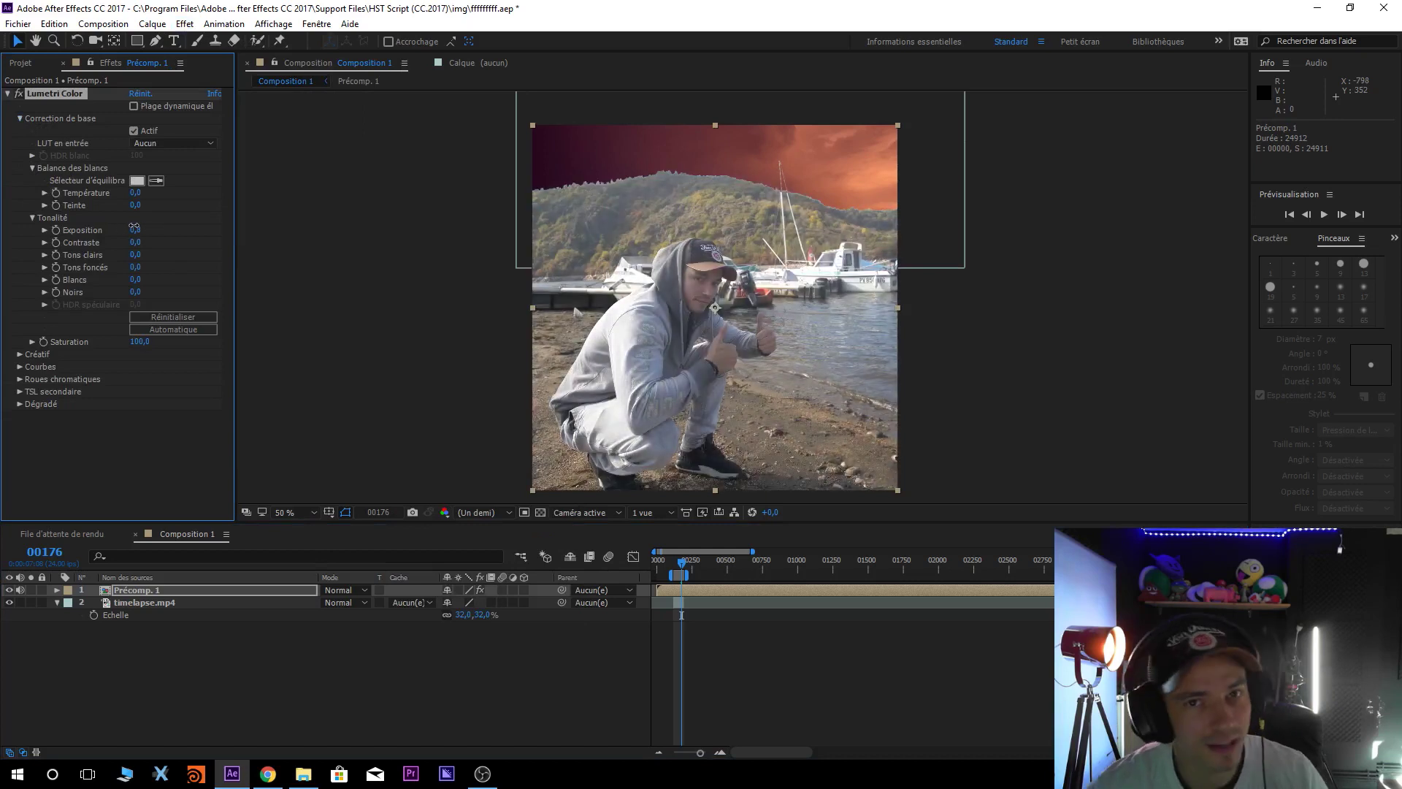
drag(134, 227, 3, 250)
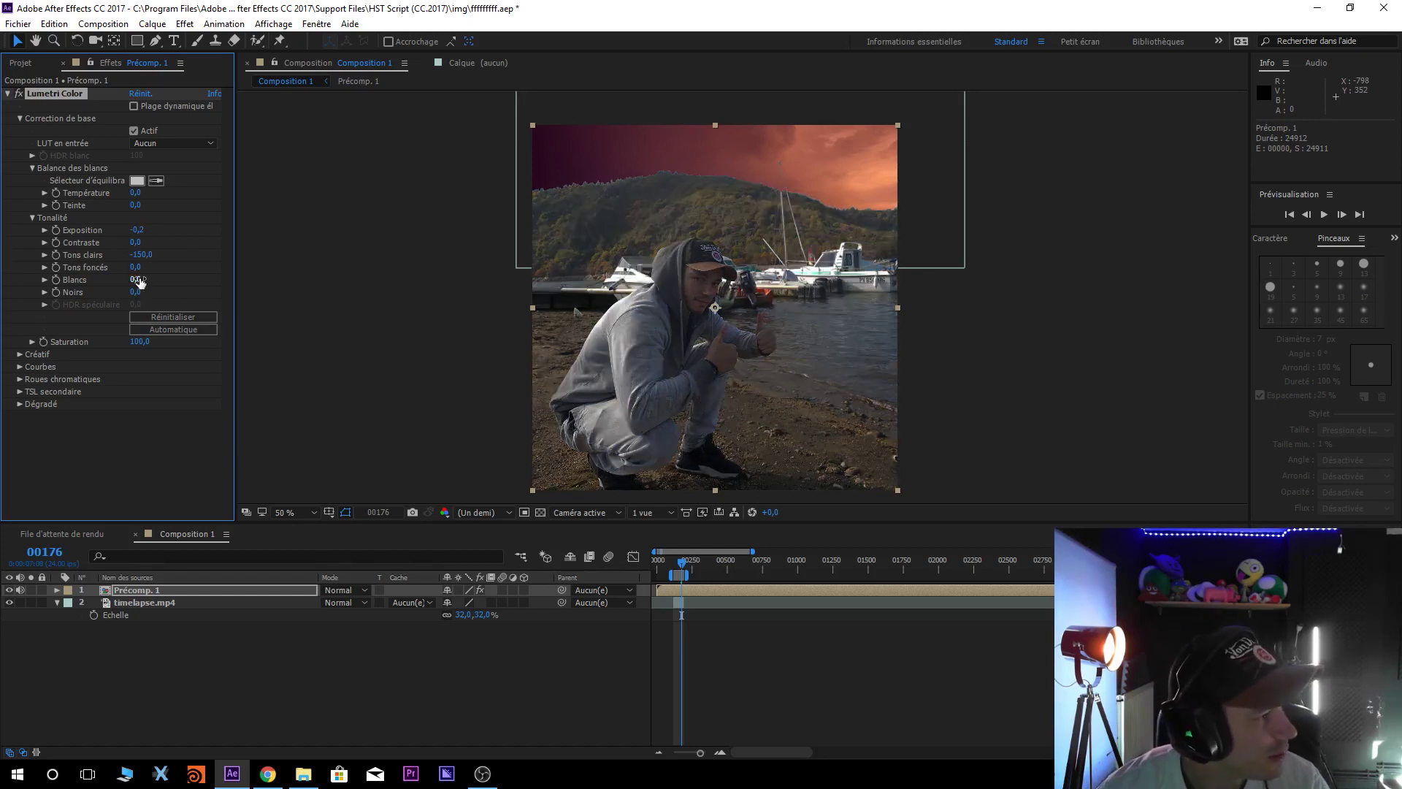
drag(139, 282, 3, 259)
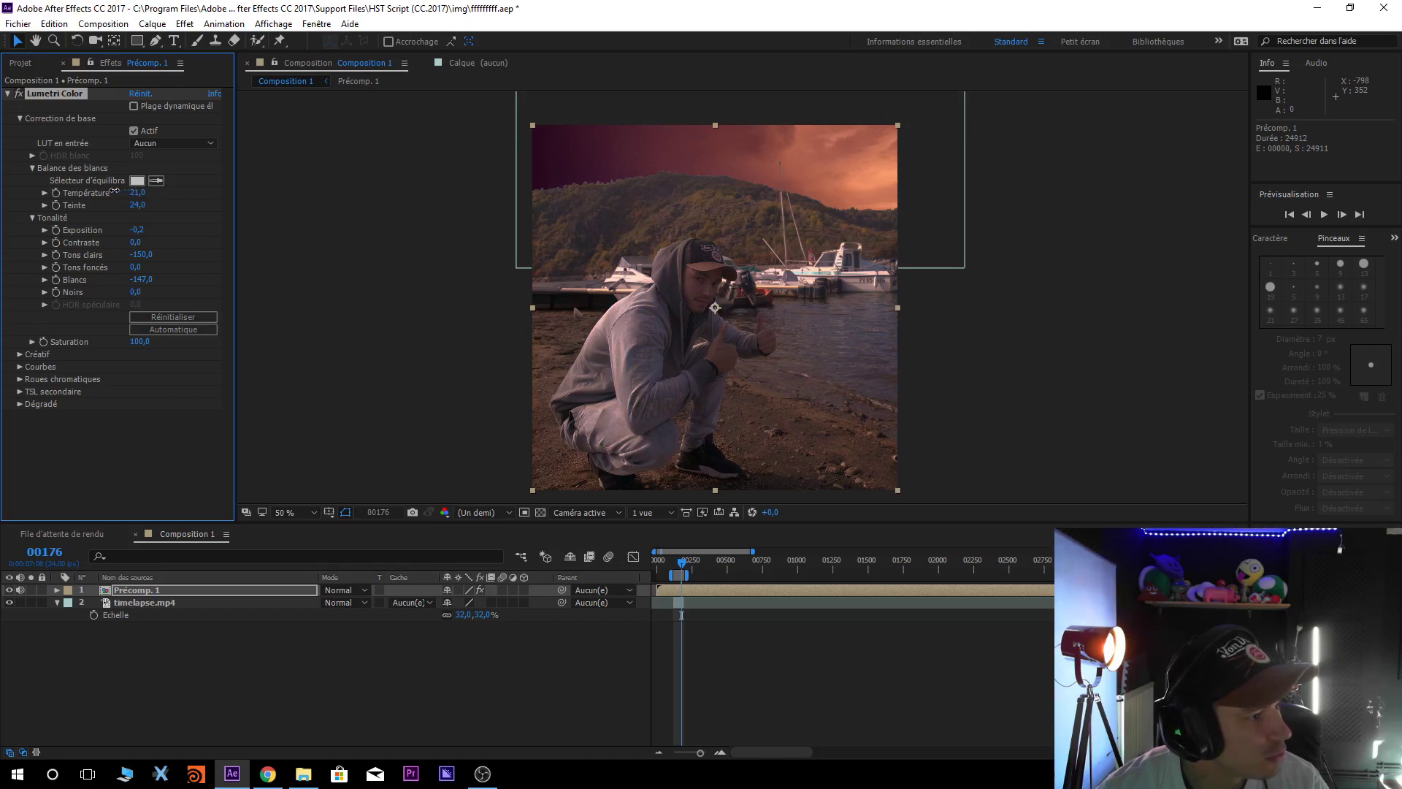
key(slash)
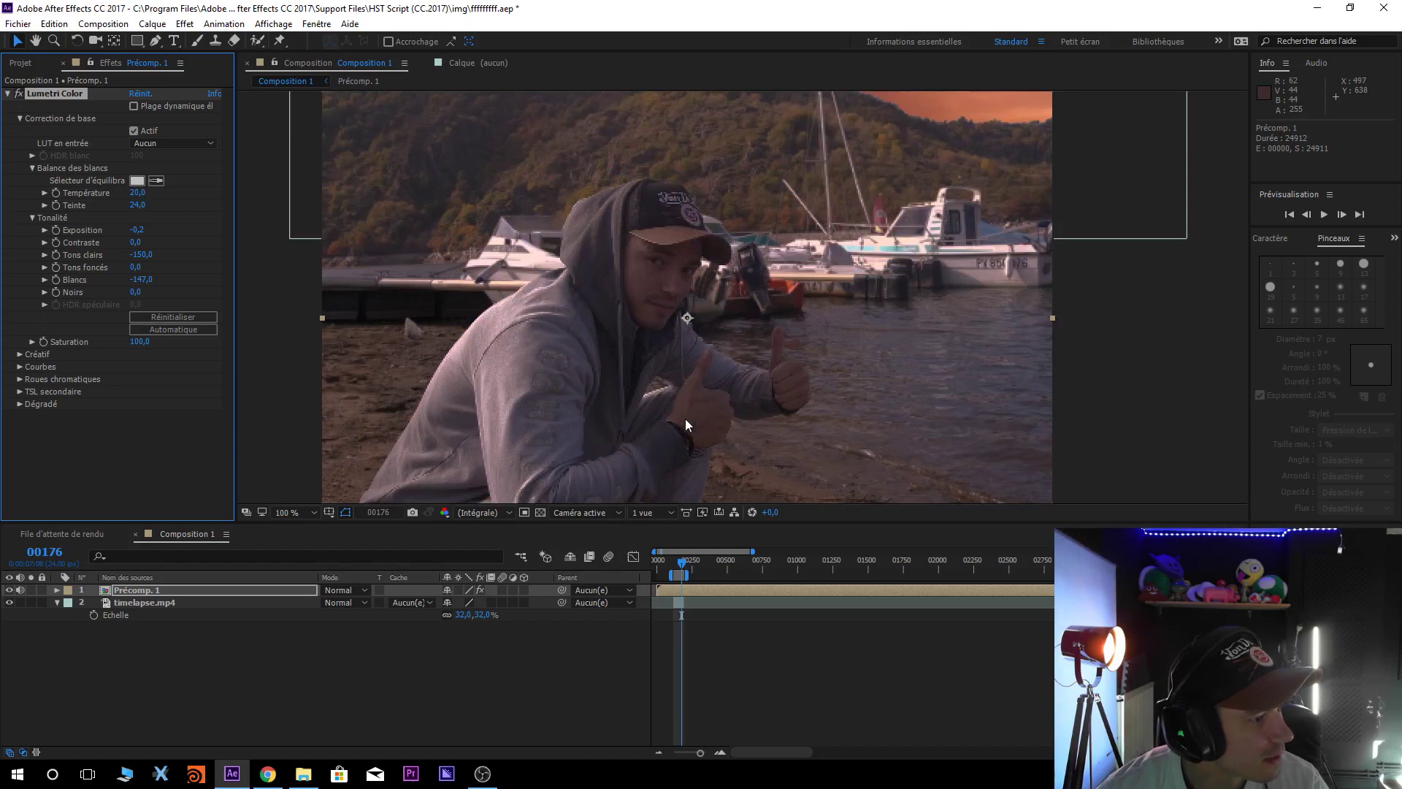
drag(744, 395, 782, 375)
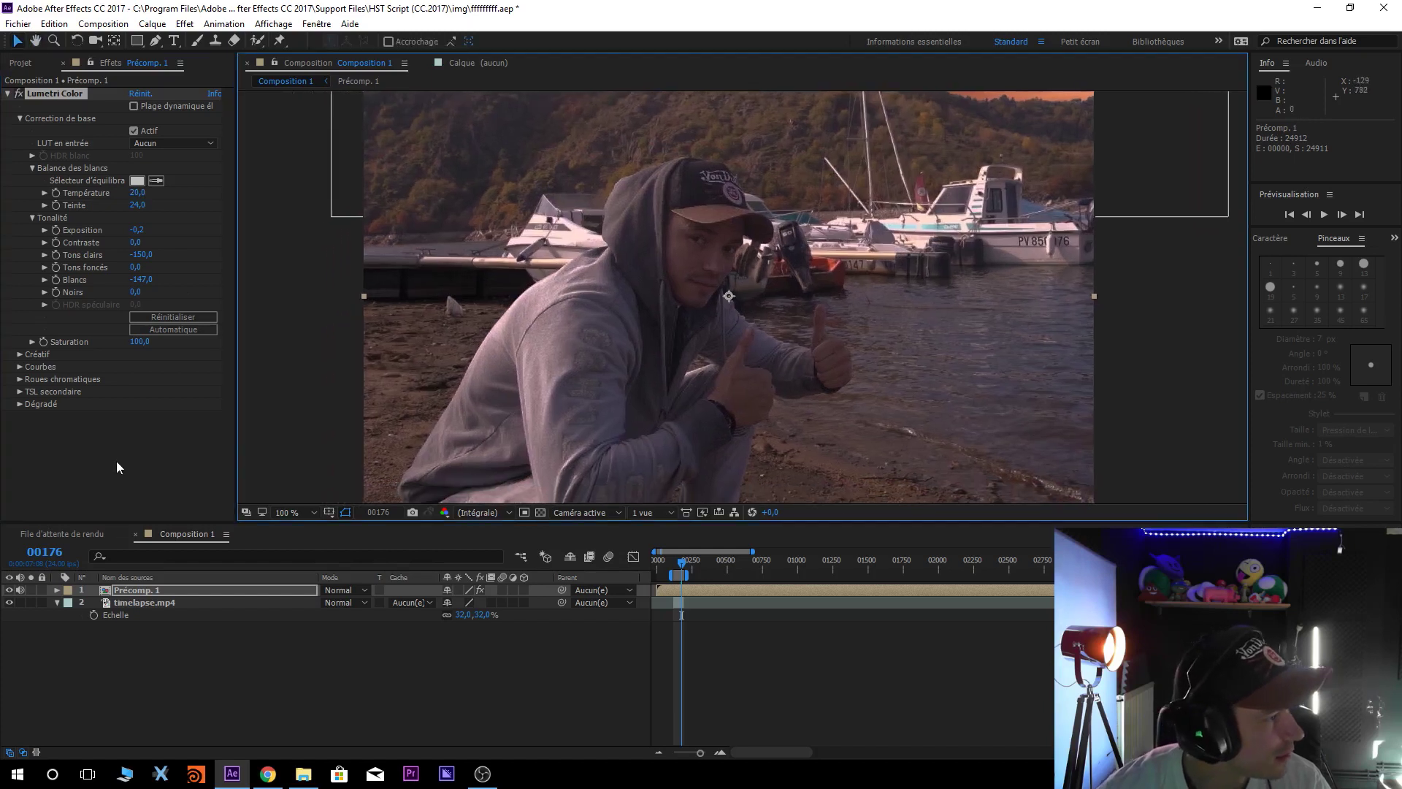
key(comma)
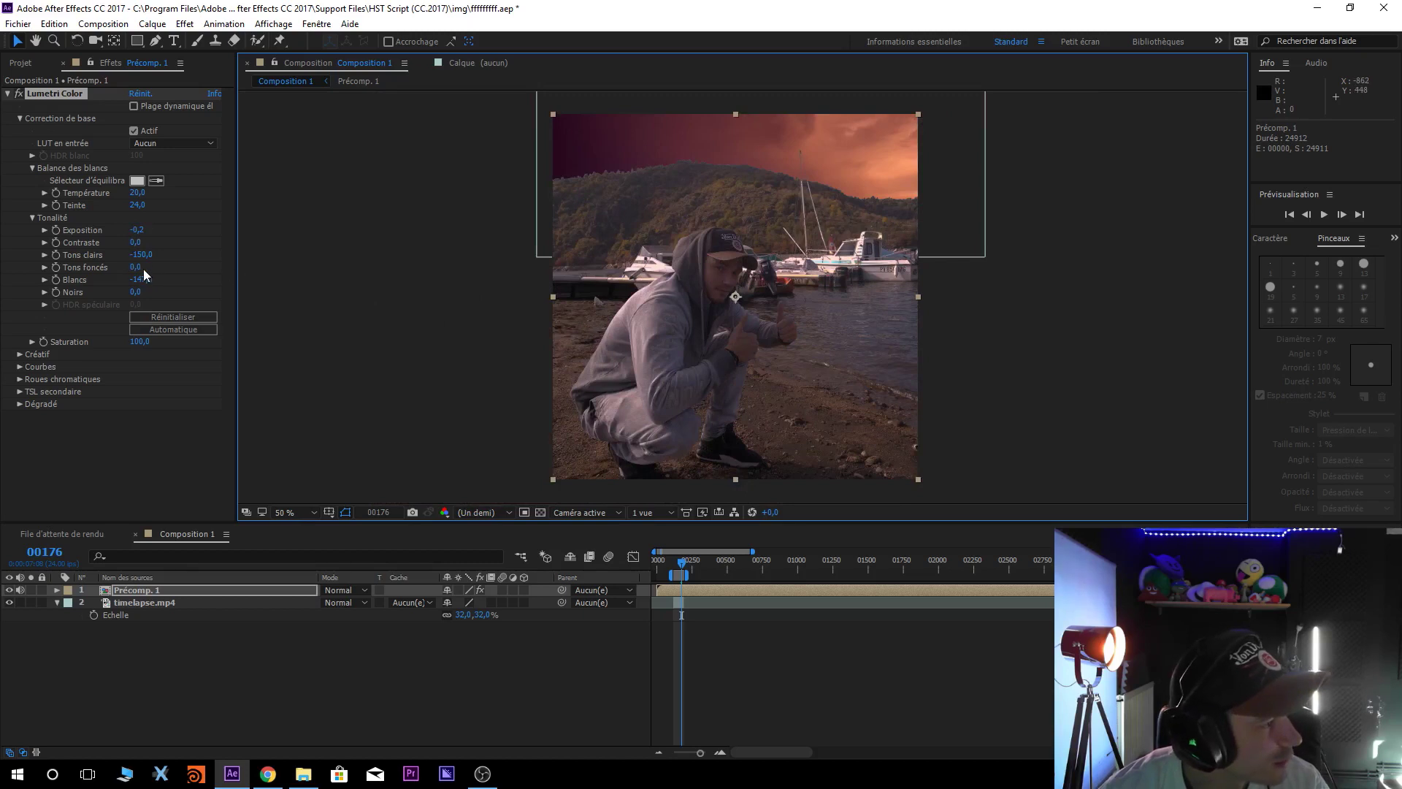
Darken the precomposition's shadows by setting Tons foncés to -14
drag(138, 267, 108, 264)
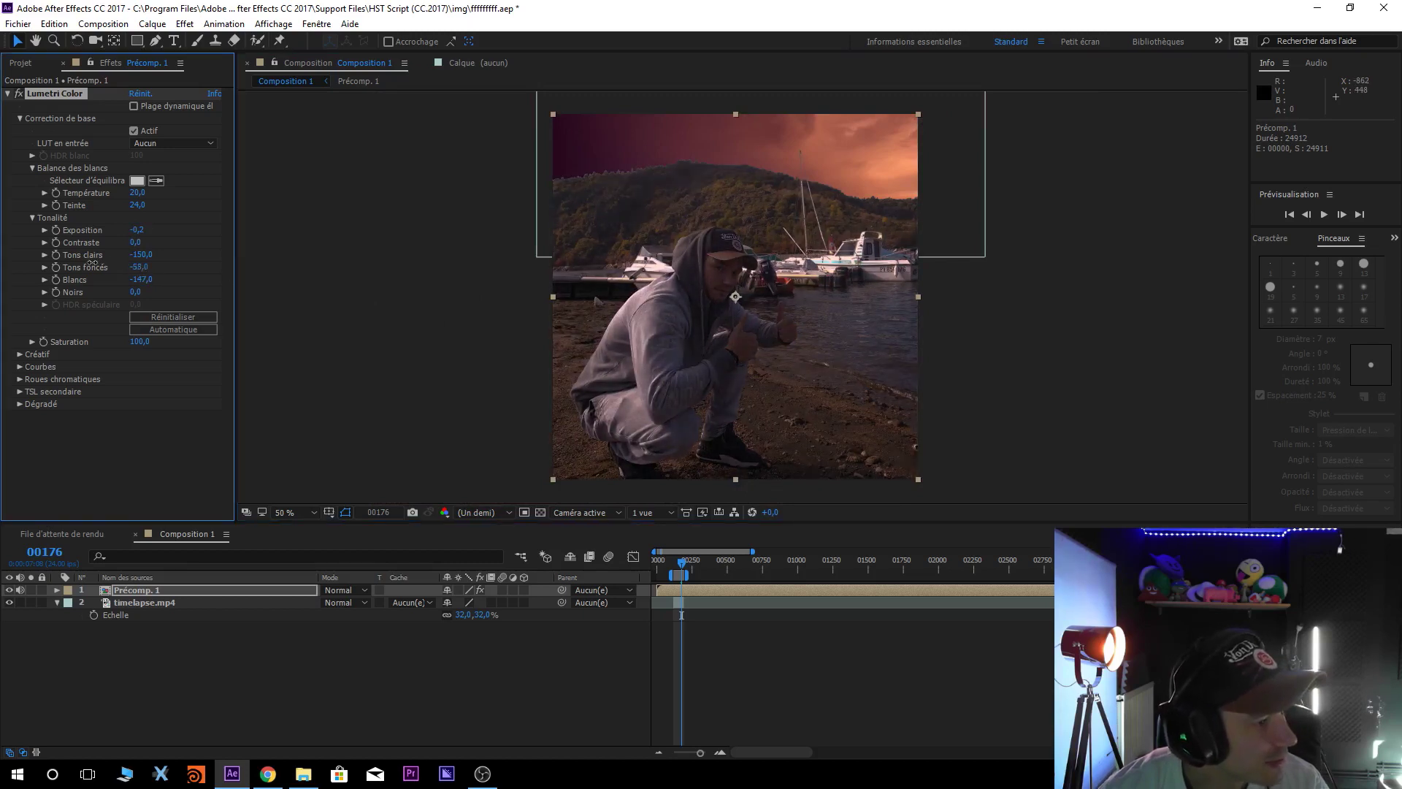
drag(140, 256, 115, 260)
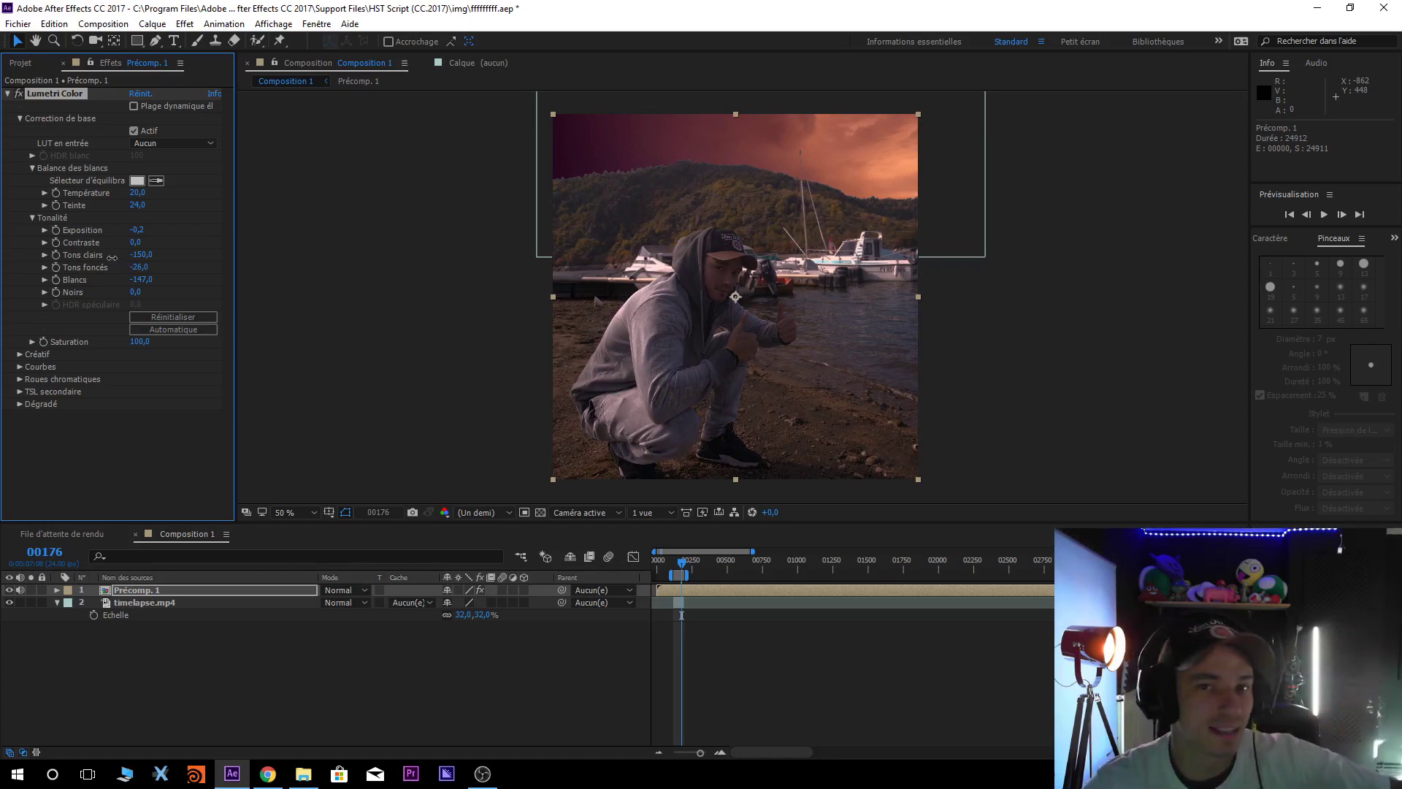
drag(112, 257, 111, 259)
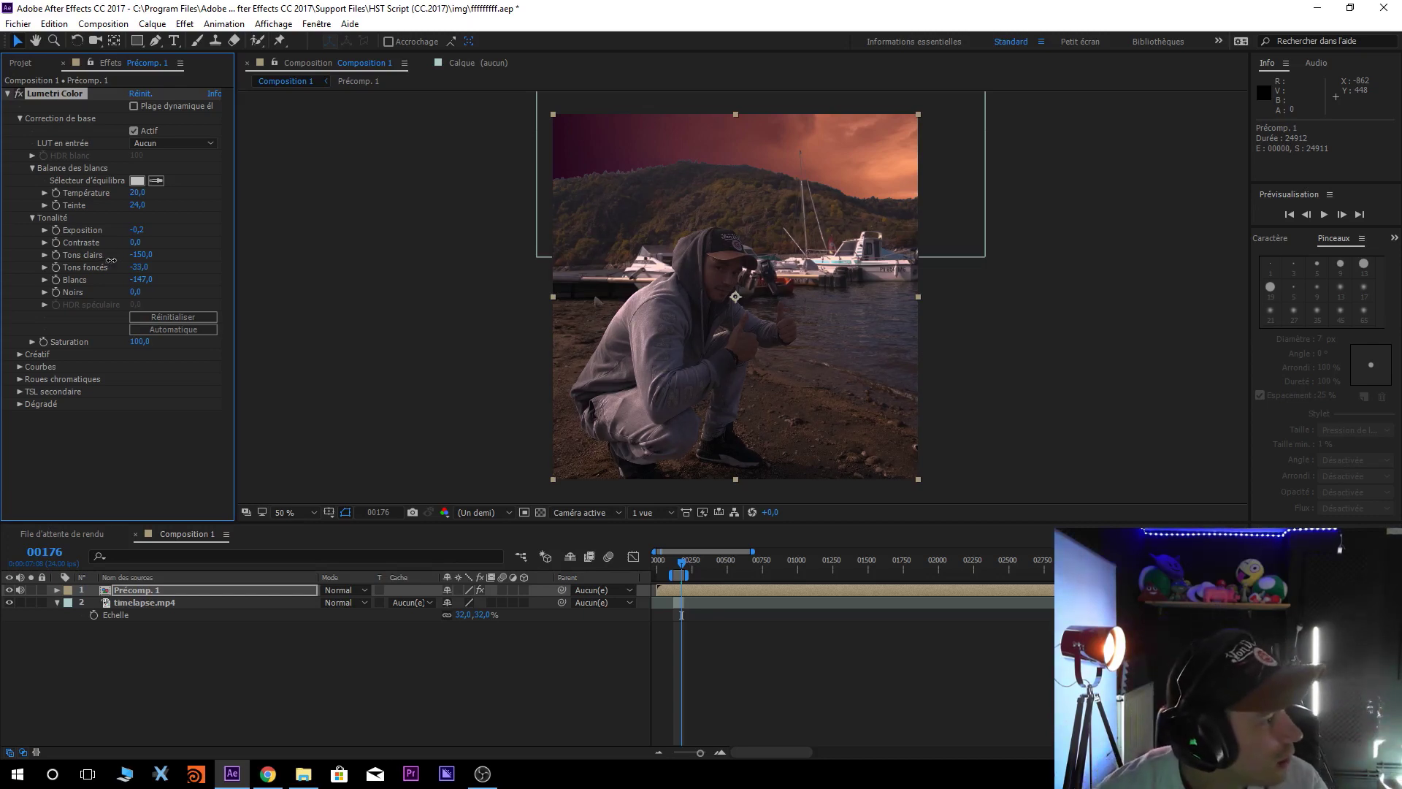
drag(128, 255, 126, 257)
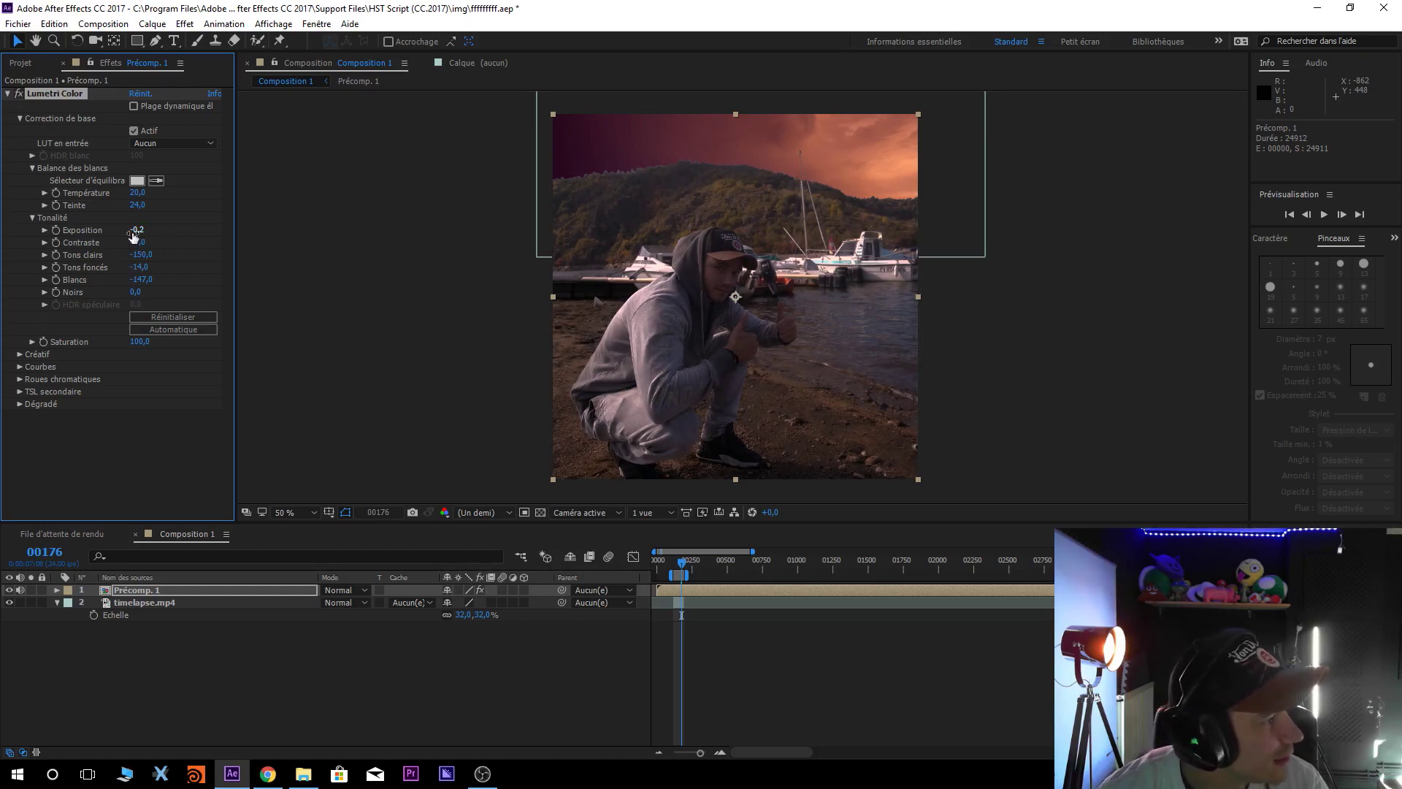
Darken the precomposition strongly by lowering its Lumetri Exposition to -2,7
drag(137, 232, 121, 234)
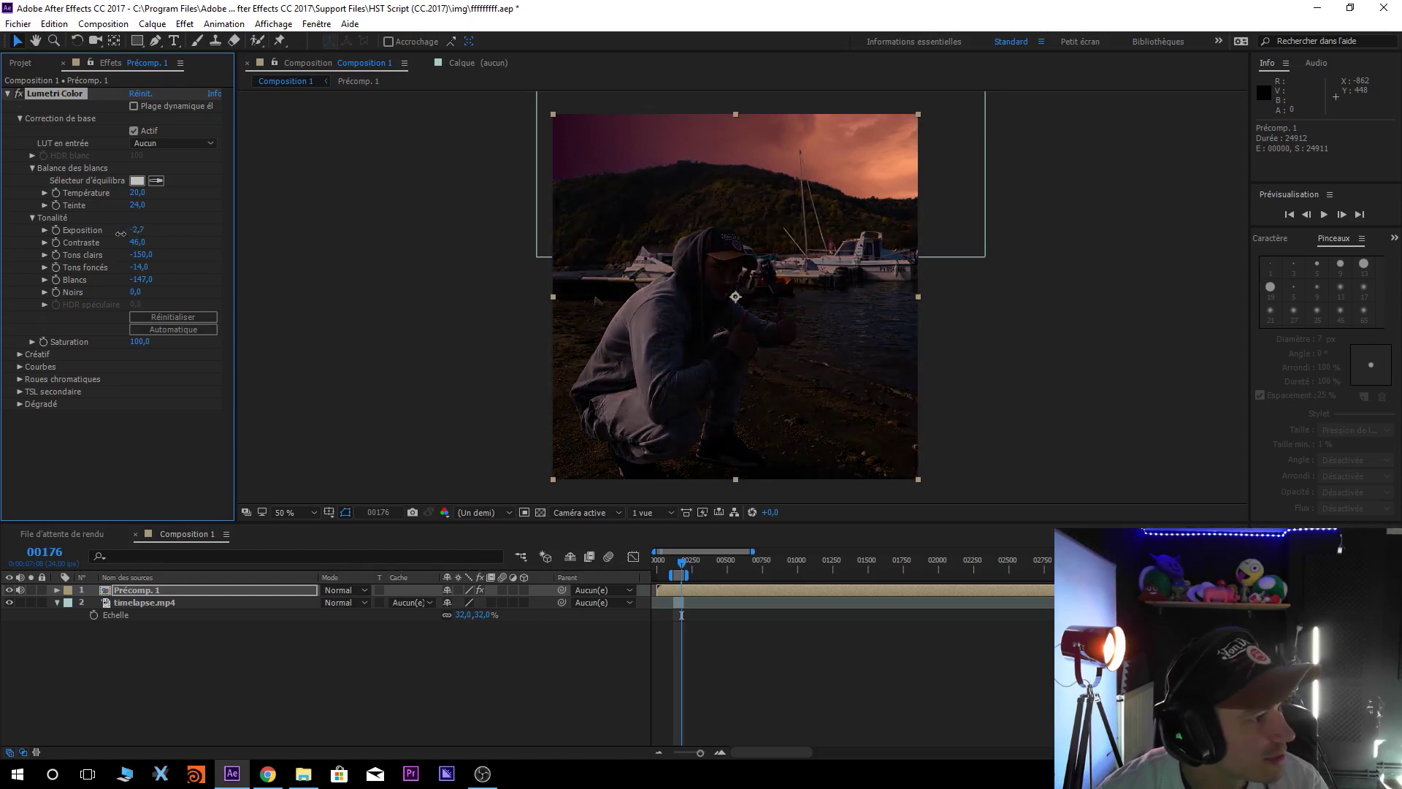
key(slash)
drag(652, 137, 761, 403)
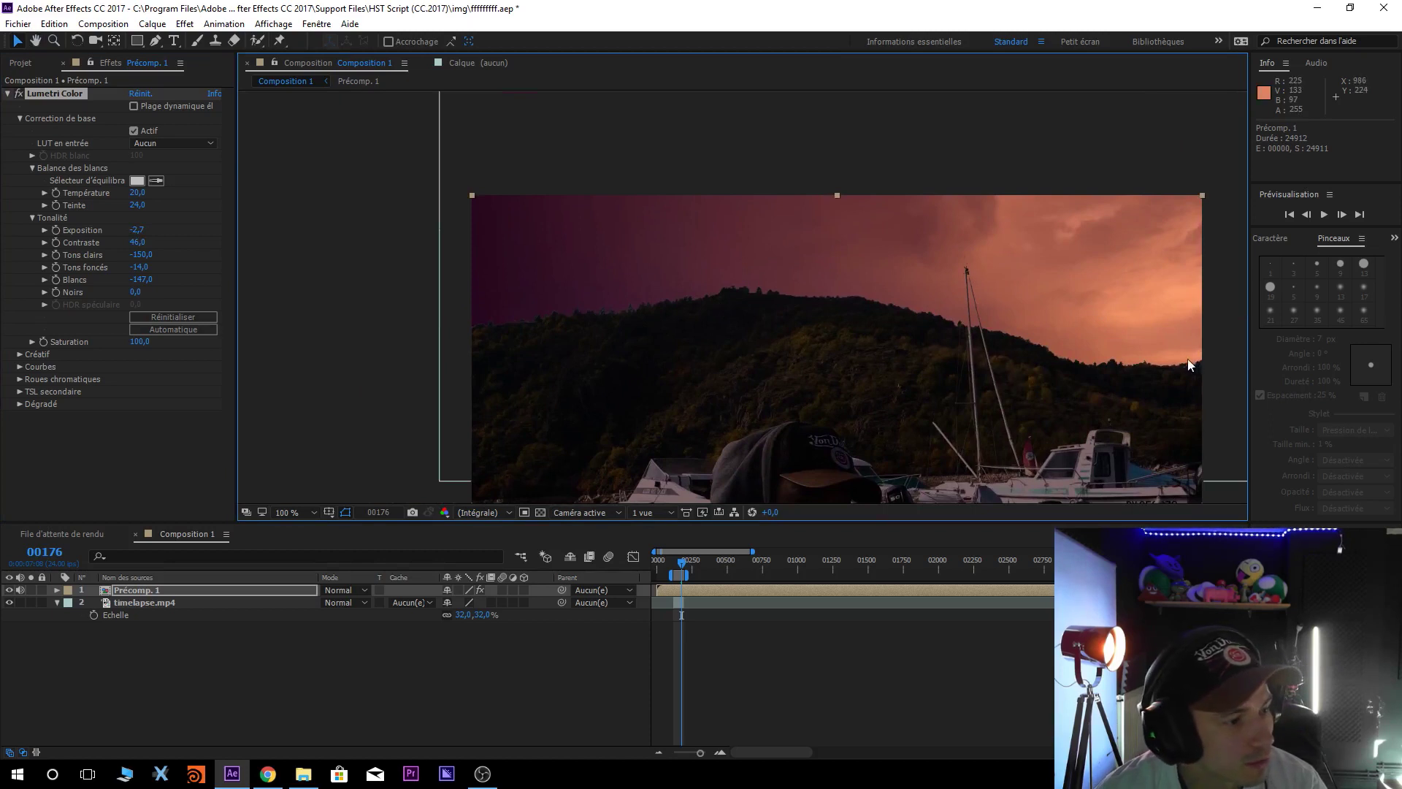
key(comma)
drag(909, 376, 913, 247)
Apply Lumetri Color to the timelapse.mp4 sky layer and set Contraste to 29 and Exposition to about 3,4
click(146, 602)
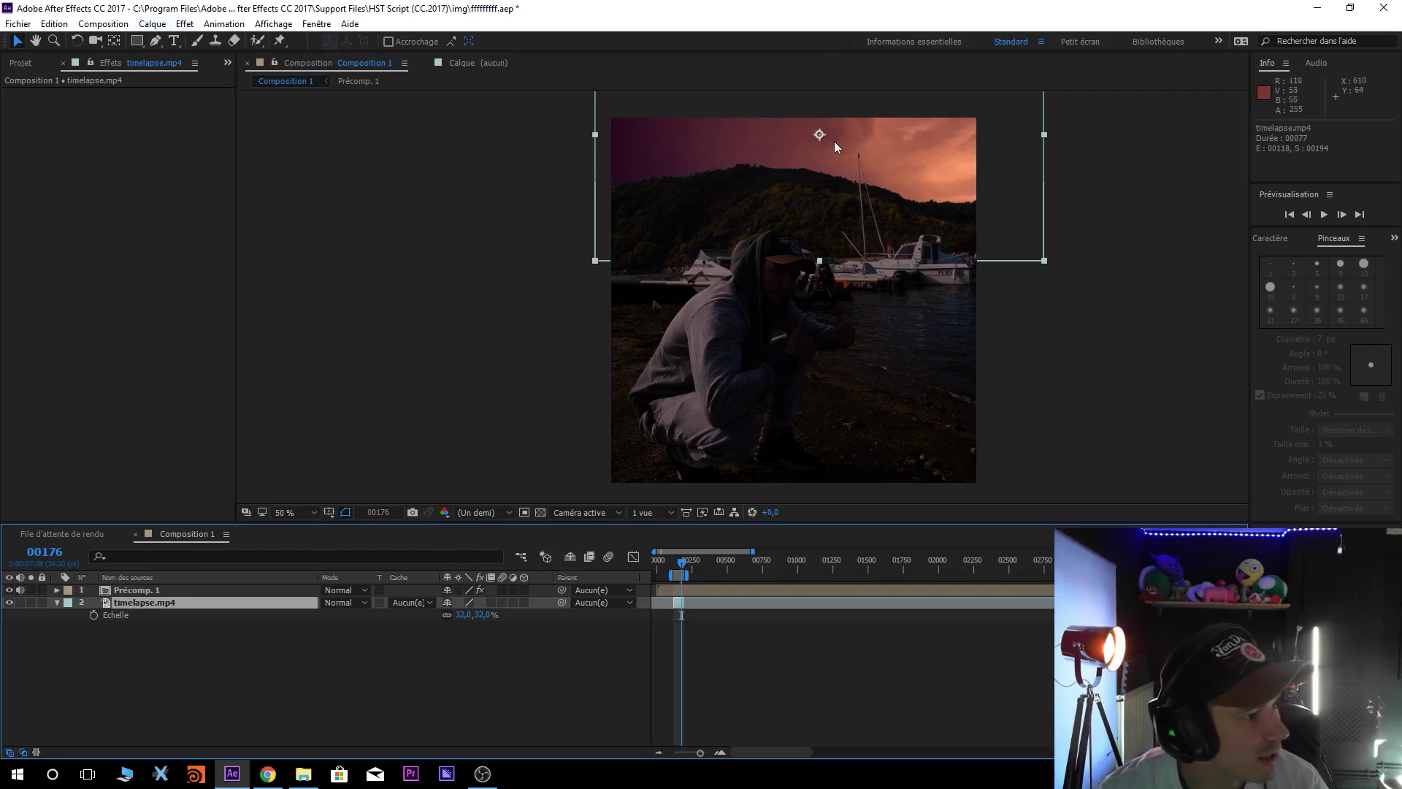
click(184, 24)
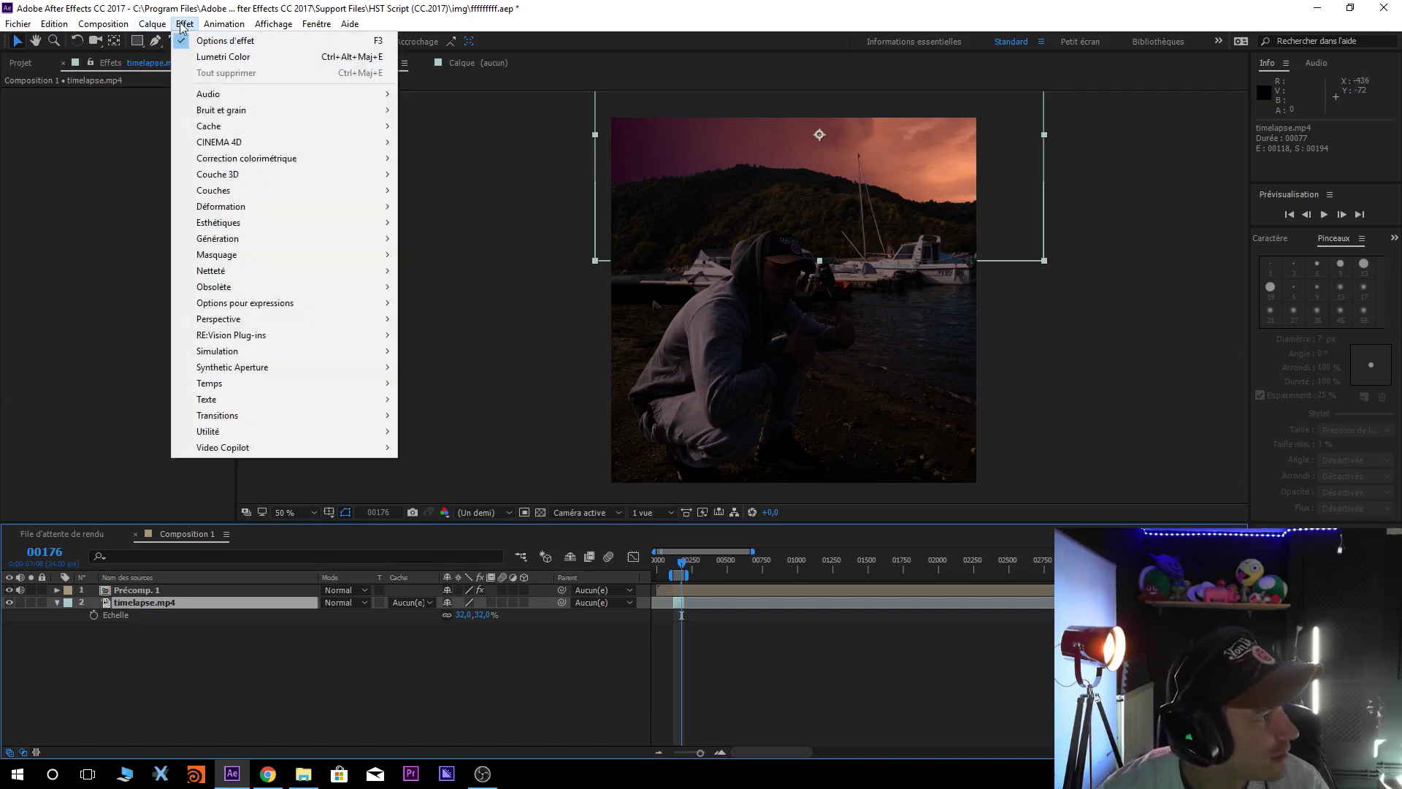
click(215, 57)
click(22, 120)
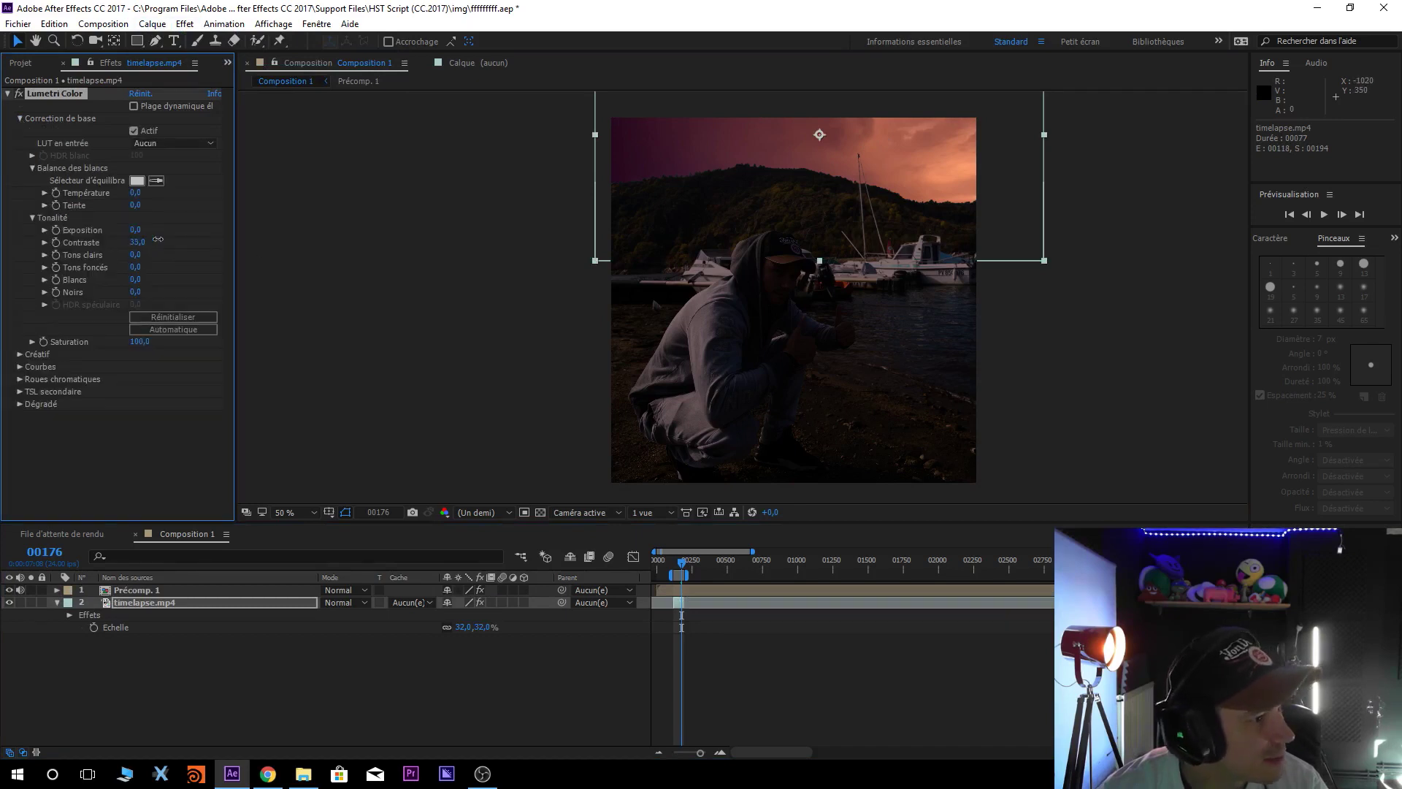
mouse_move(146, 230)
mouse_down()
mouse_move(174, 230)
mouse_move(158, 230)
mouse_up()
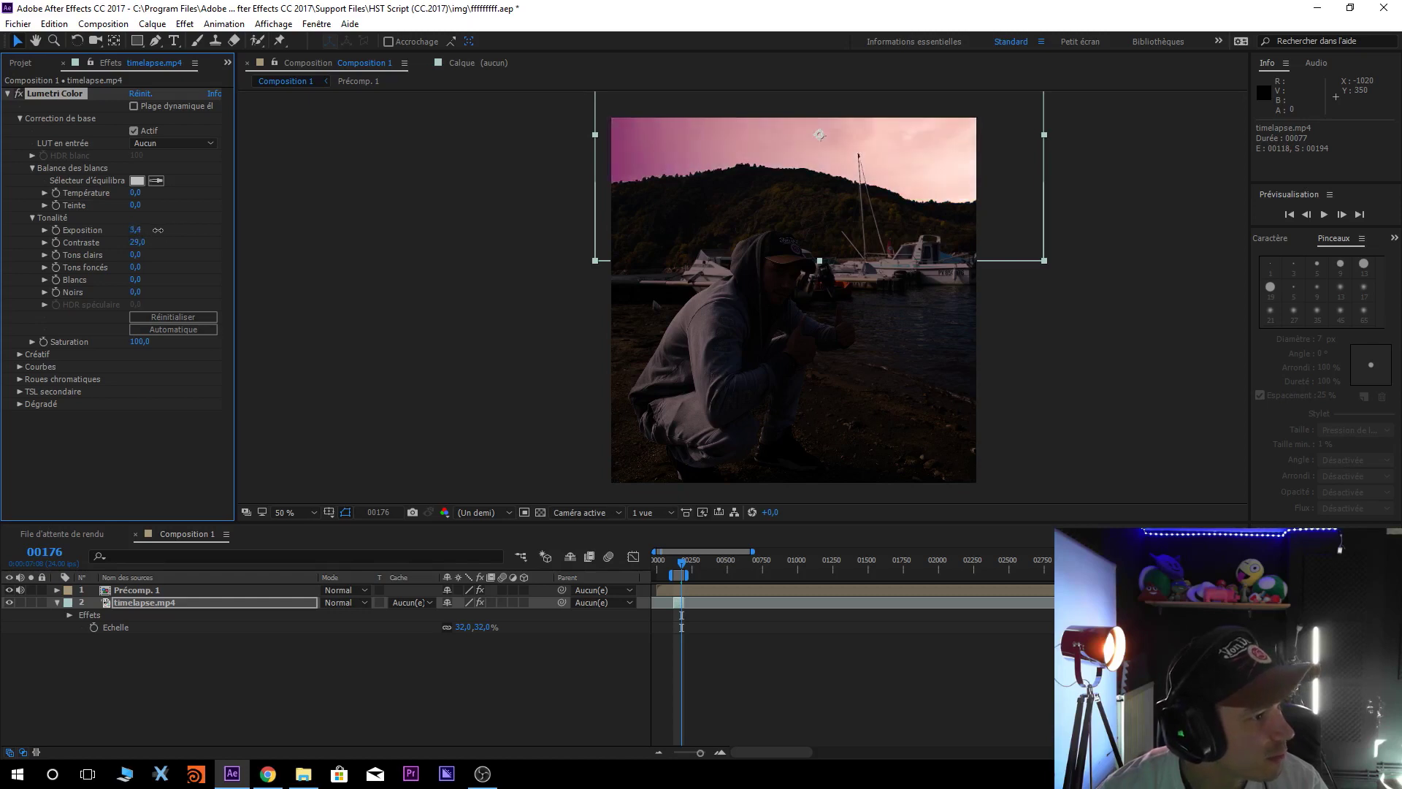
Brighten the Précomp. 1 layer by setting its Lumetri Exposition to -0,4, and enlarge the viewer area
click(152, 590)
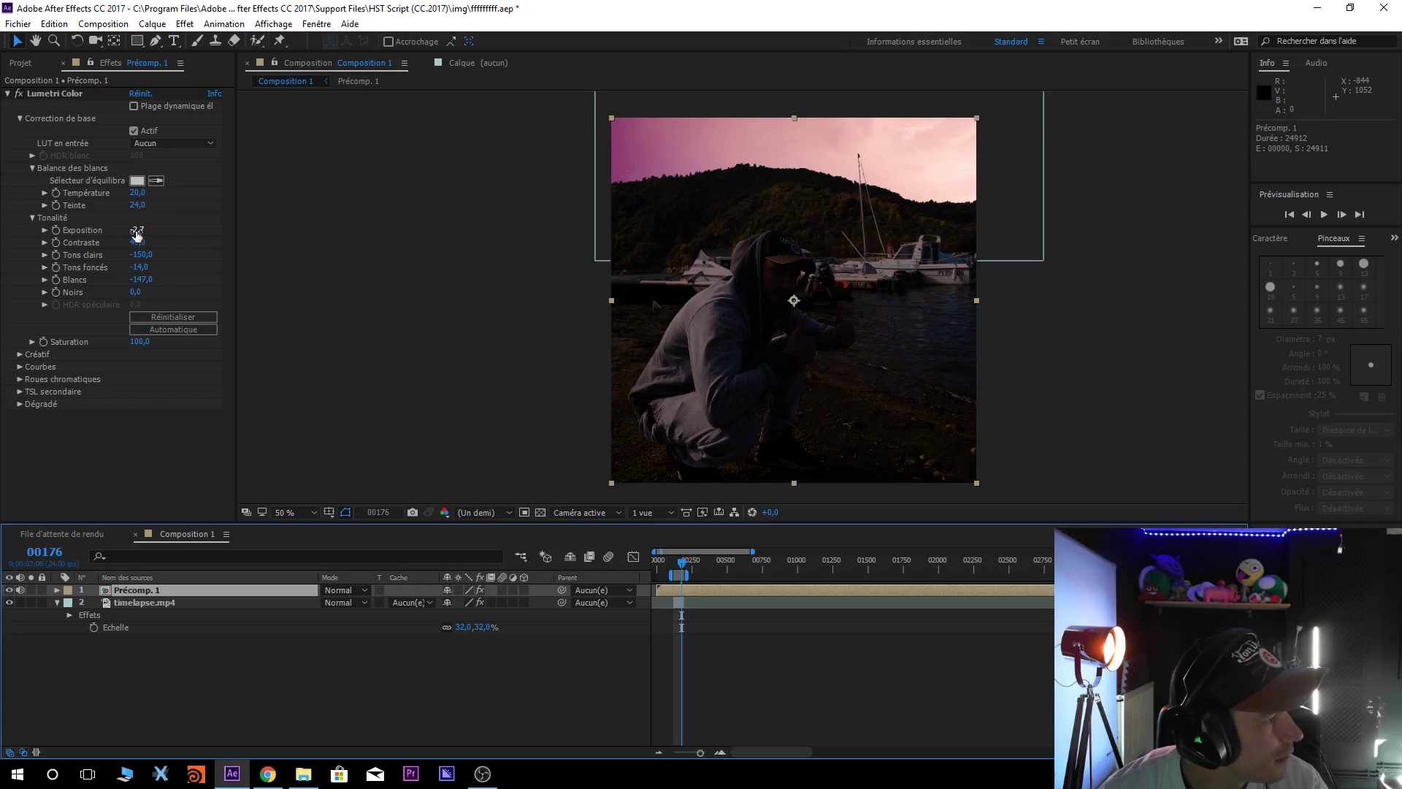
drag(136, 230, 148, 228)
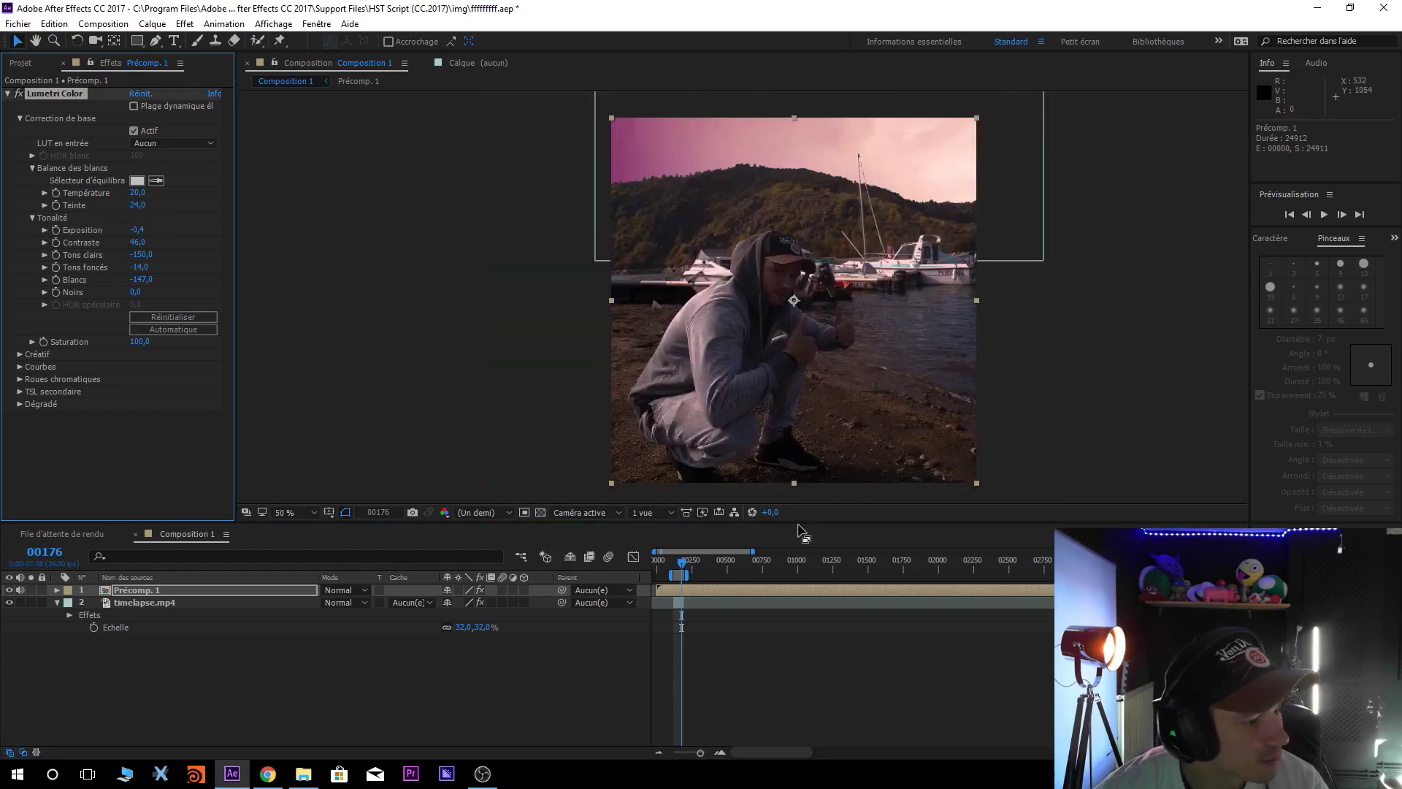
drag(798, 524, 798, 588)
click(311, 576)
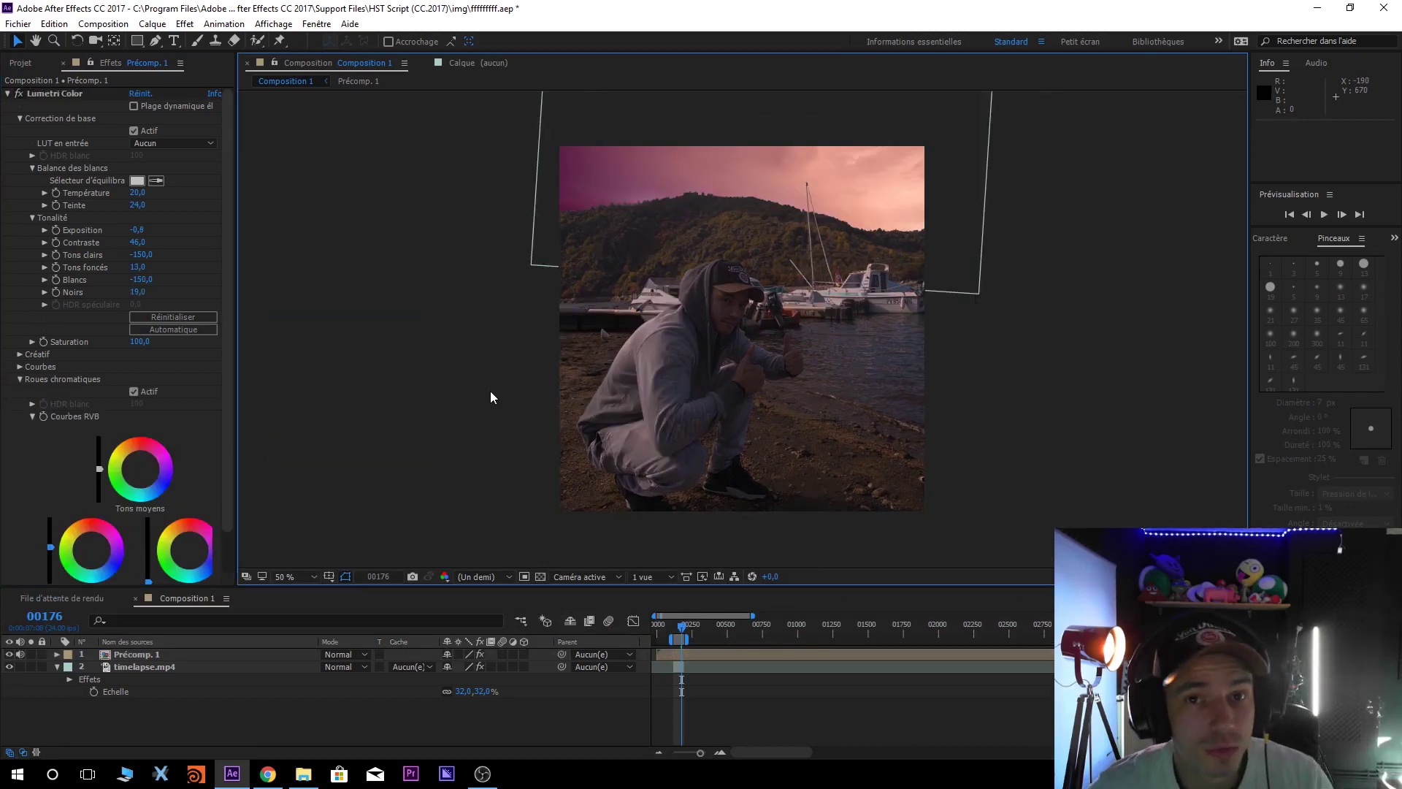
Collapse the timelapse.mp4 properties and create an adjustment layer (Calque d'effets) above both layers of Composition 1
click(57, 666)
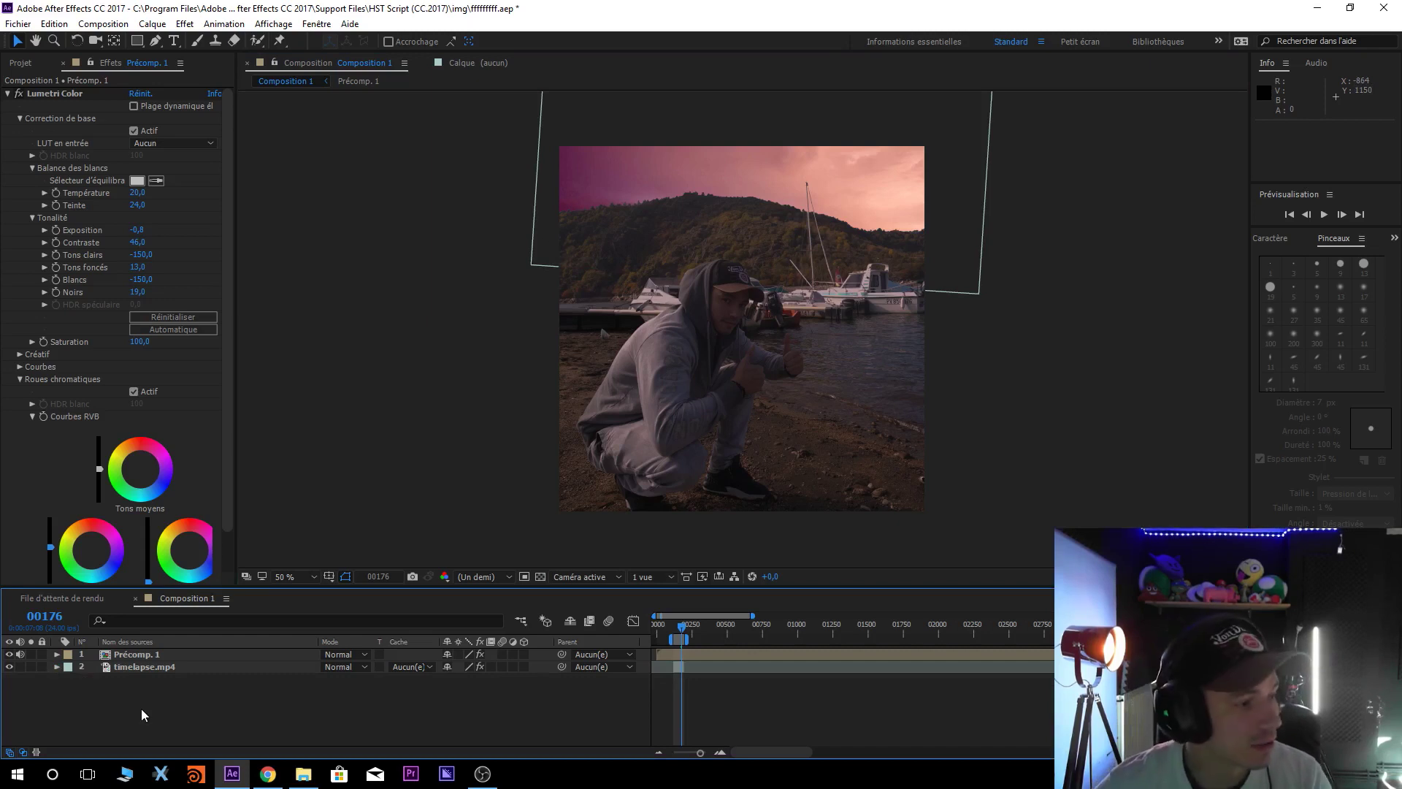
right_click(245, 714)
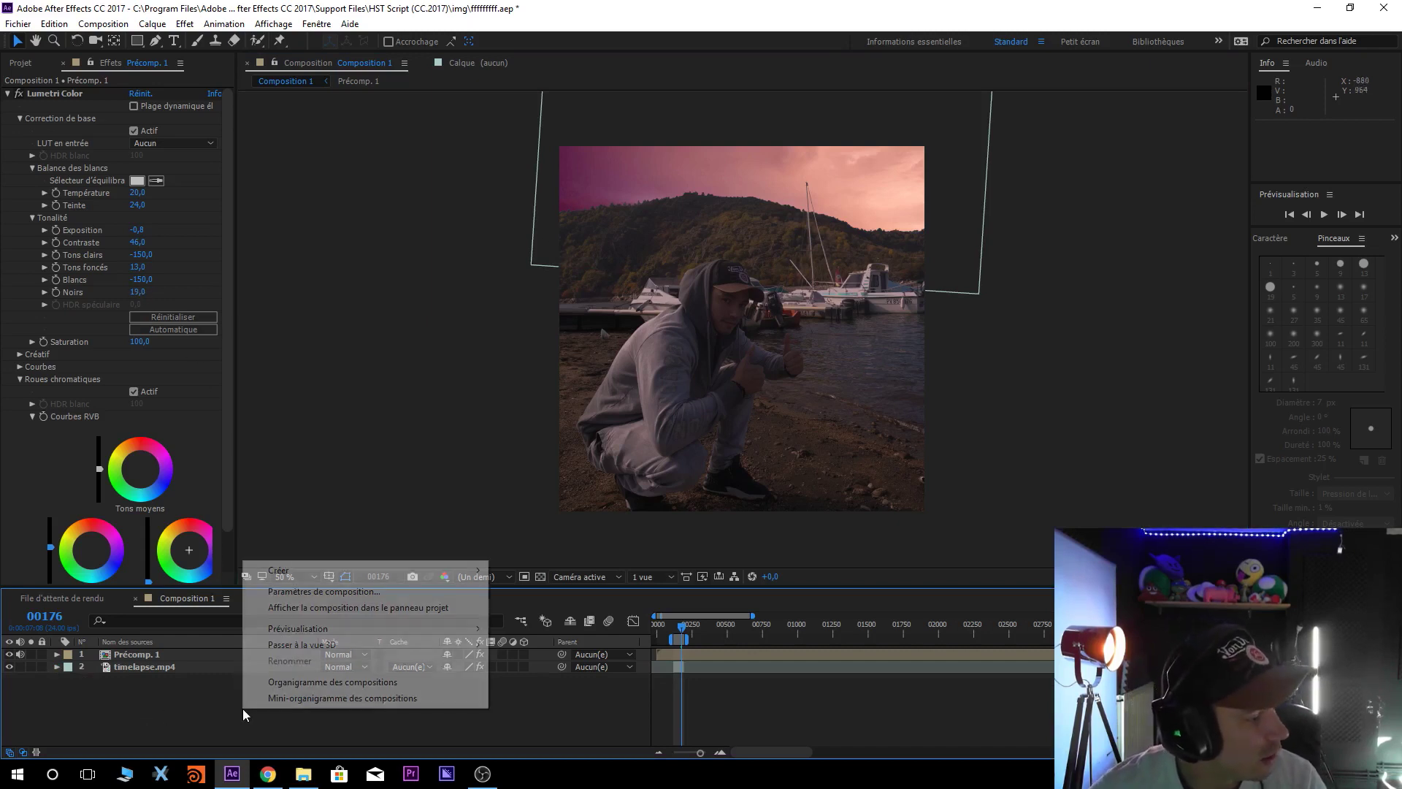
mouse_move(359, 569)
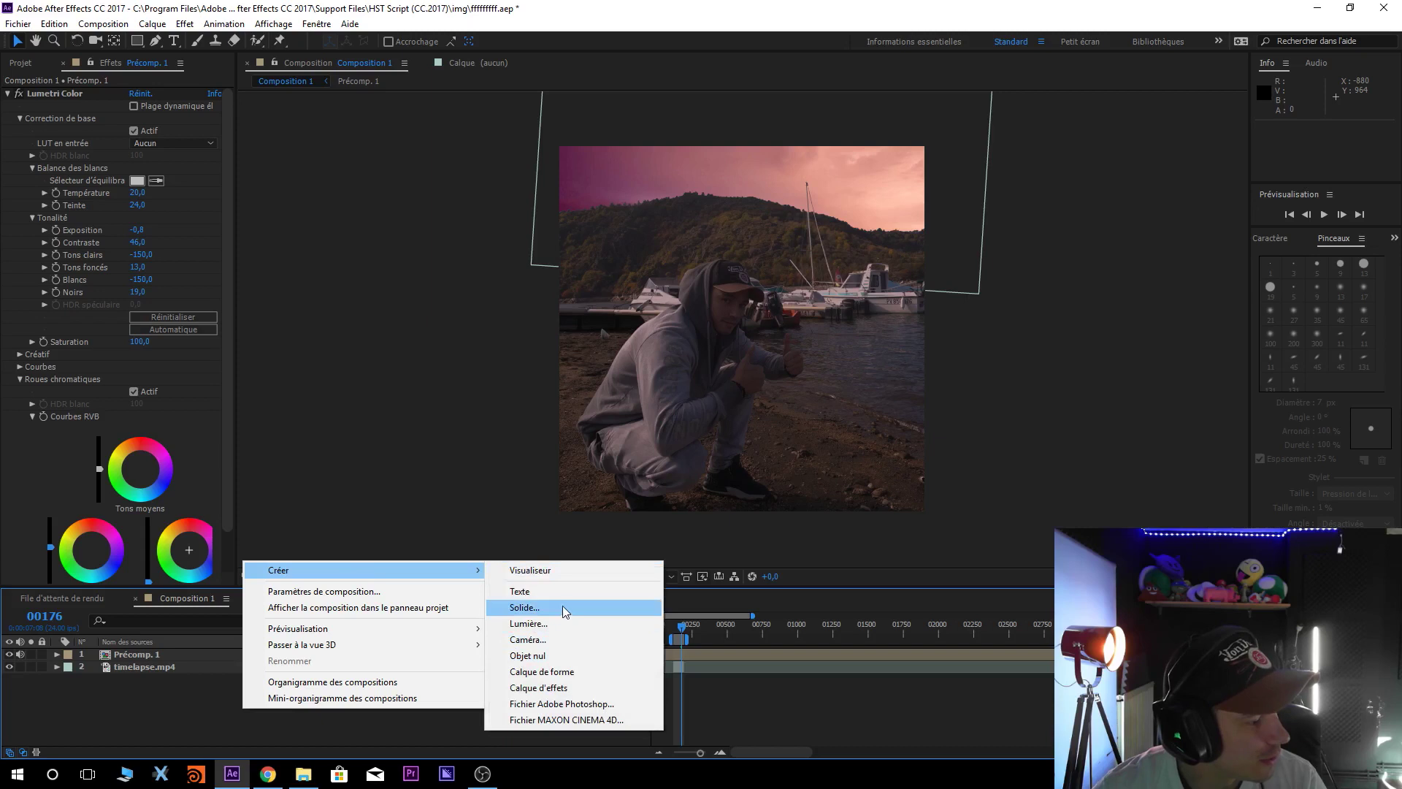
click(563, 687)
click(166, 656)
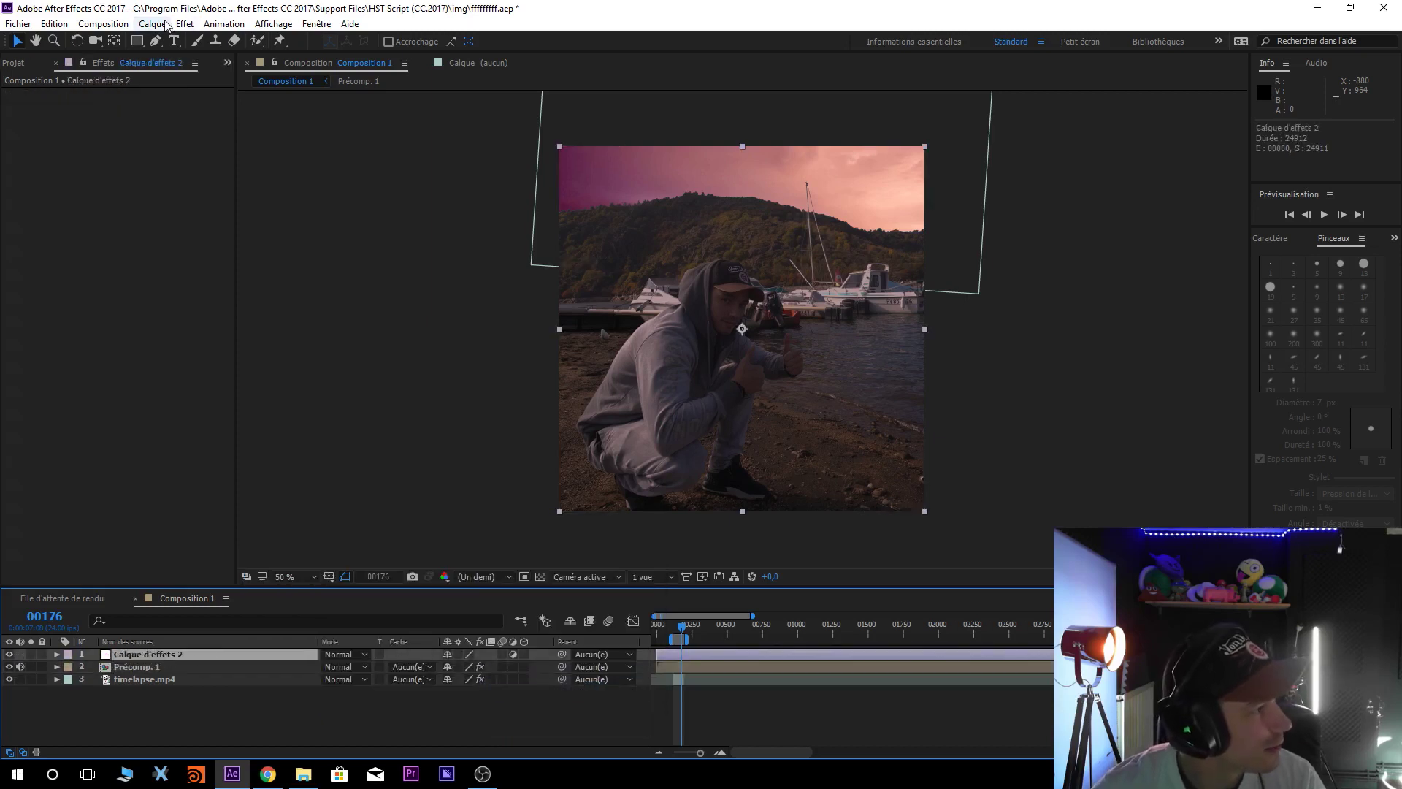
Apply Lumetri Color to the new adjustment layer and expand its Correction de base settings
click(185, 23)
click(215, 58)
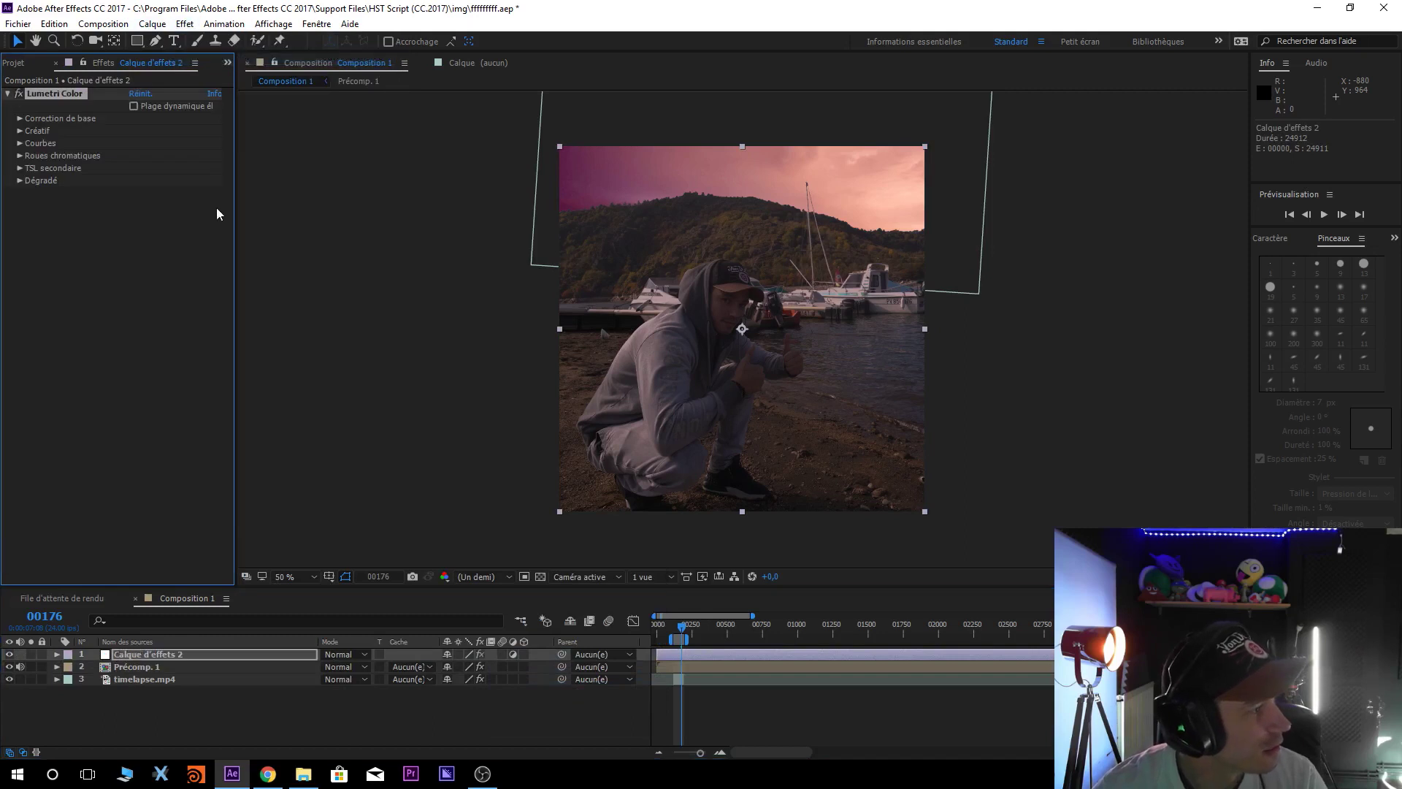
click(19, 119)
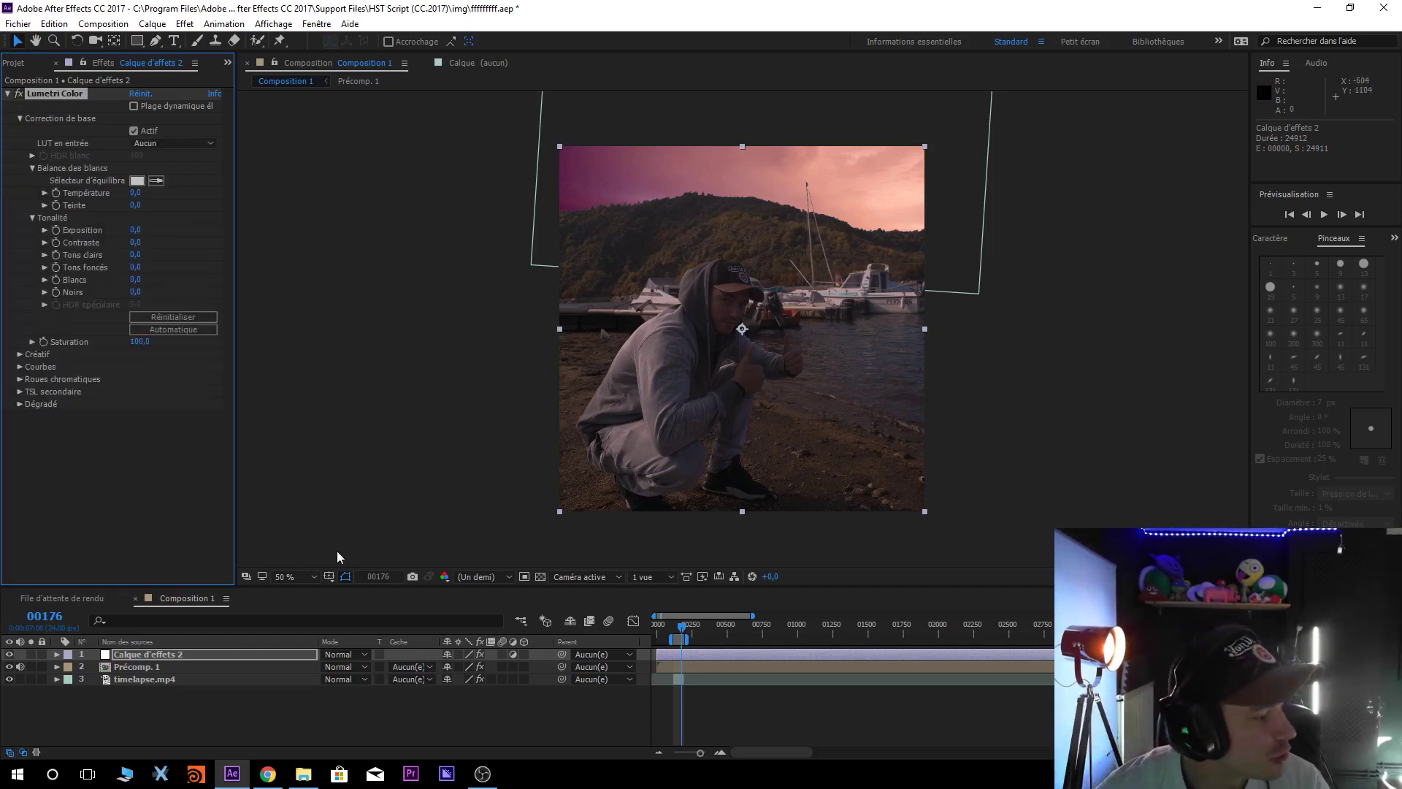
Warm the whole image by setting the adjustment layer's Température to 25
click(307, 577)
click(353, 314)
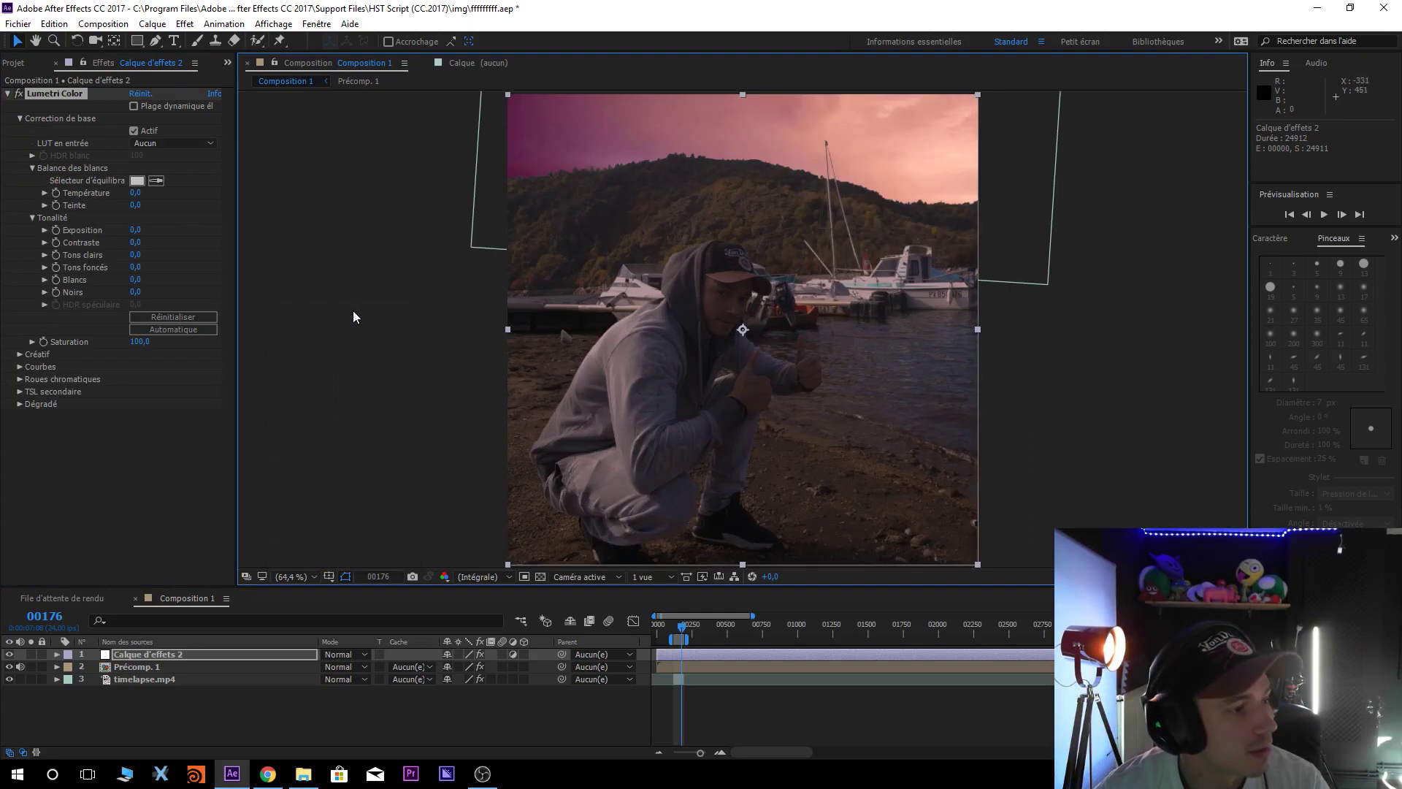
click(291, 371)
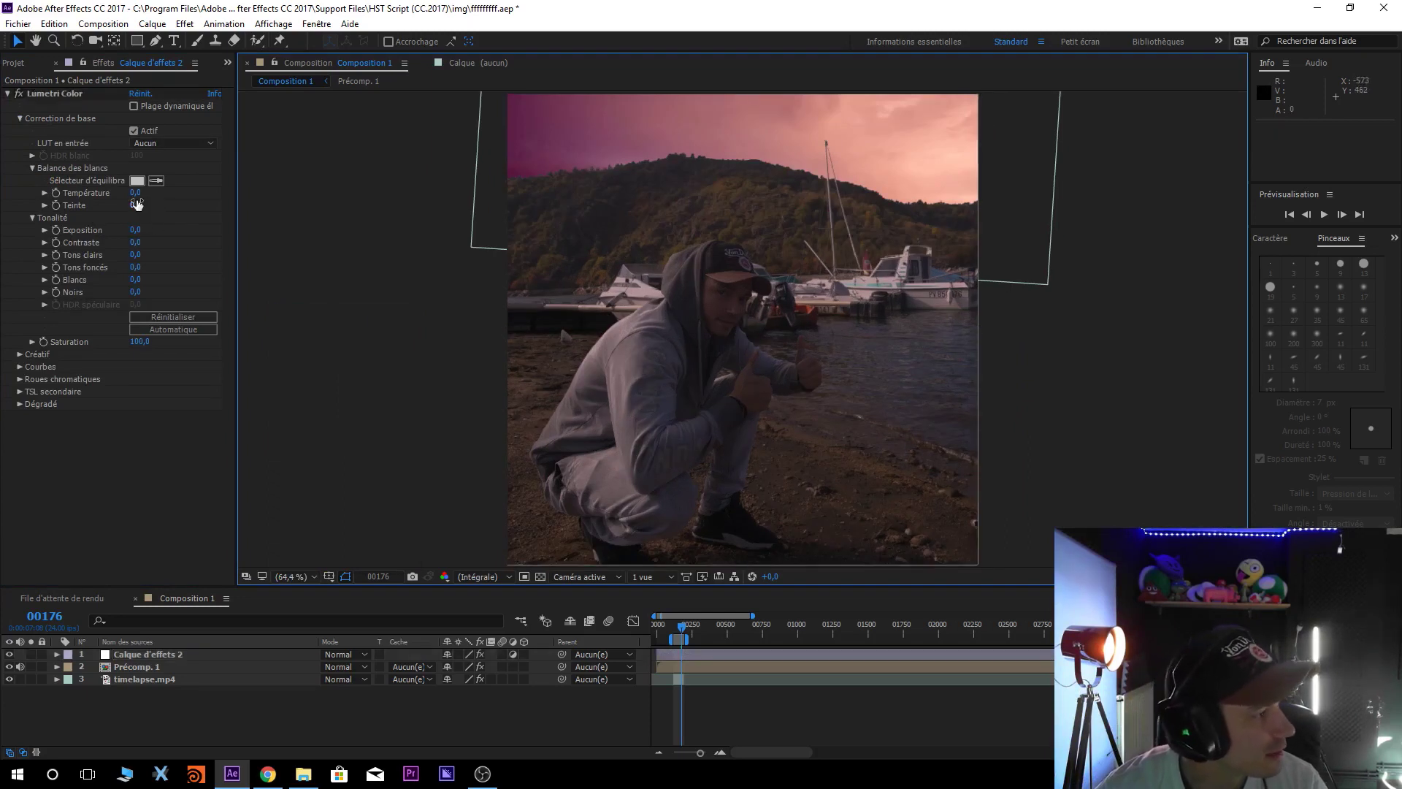
drag(135, 192, 204, 192)
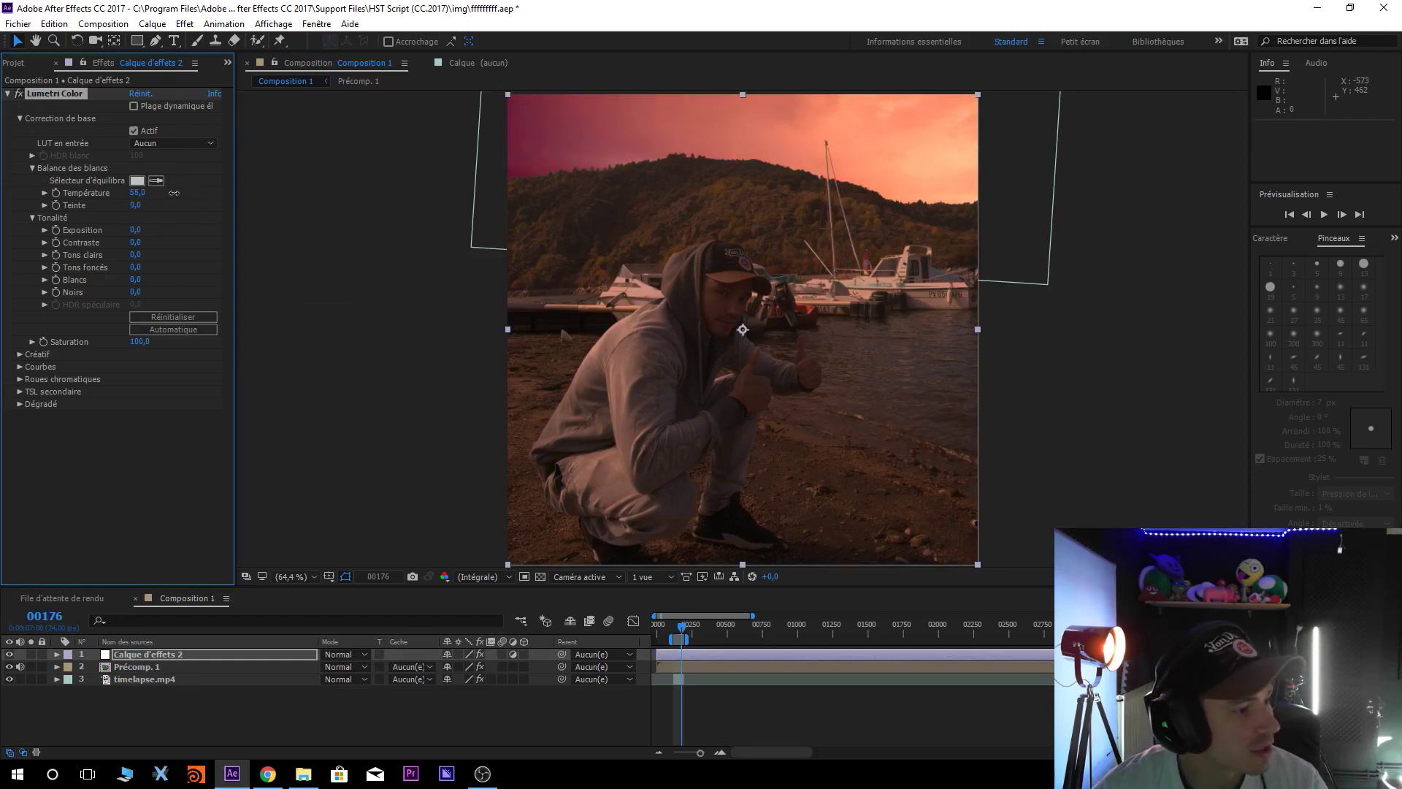
click(132, 193)
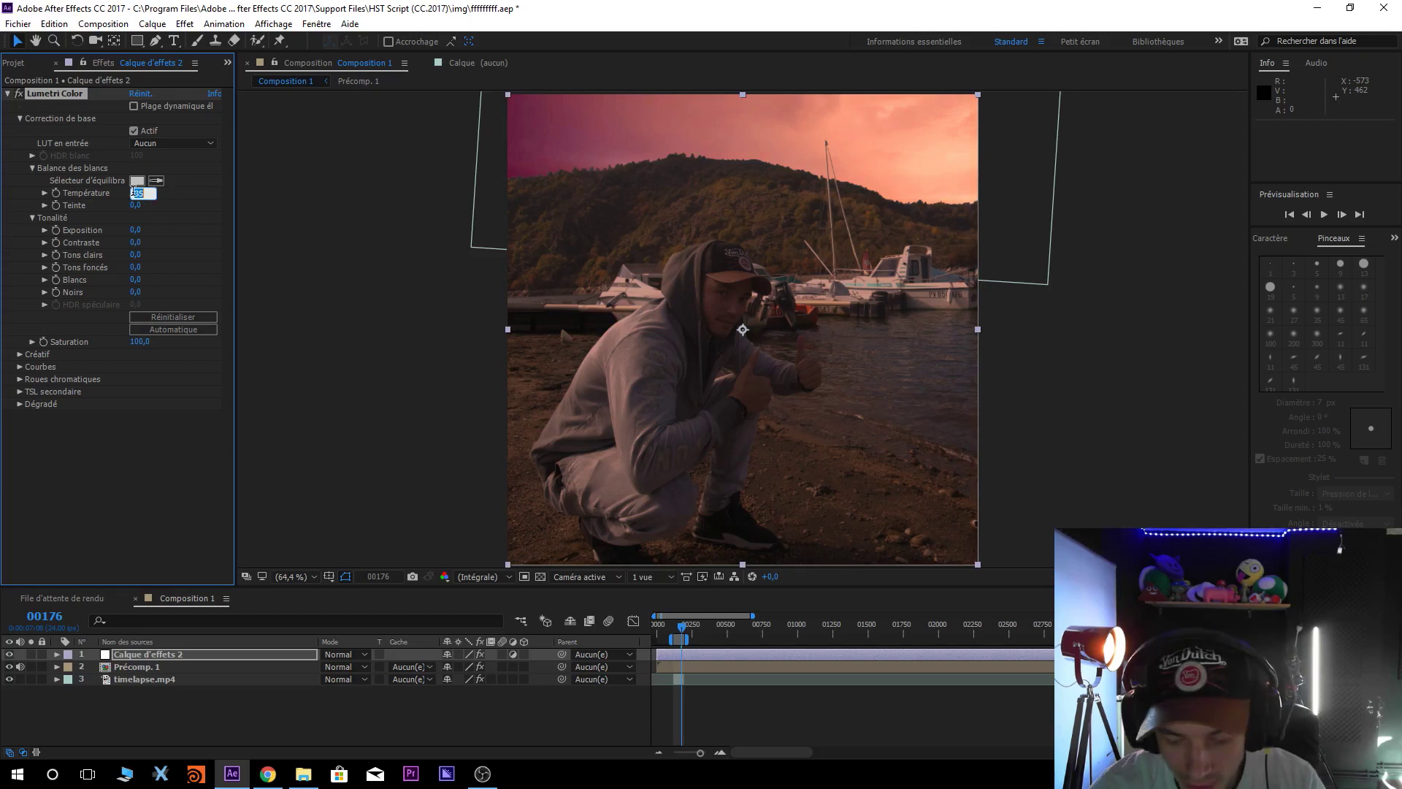
text(25)
key(Return)
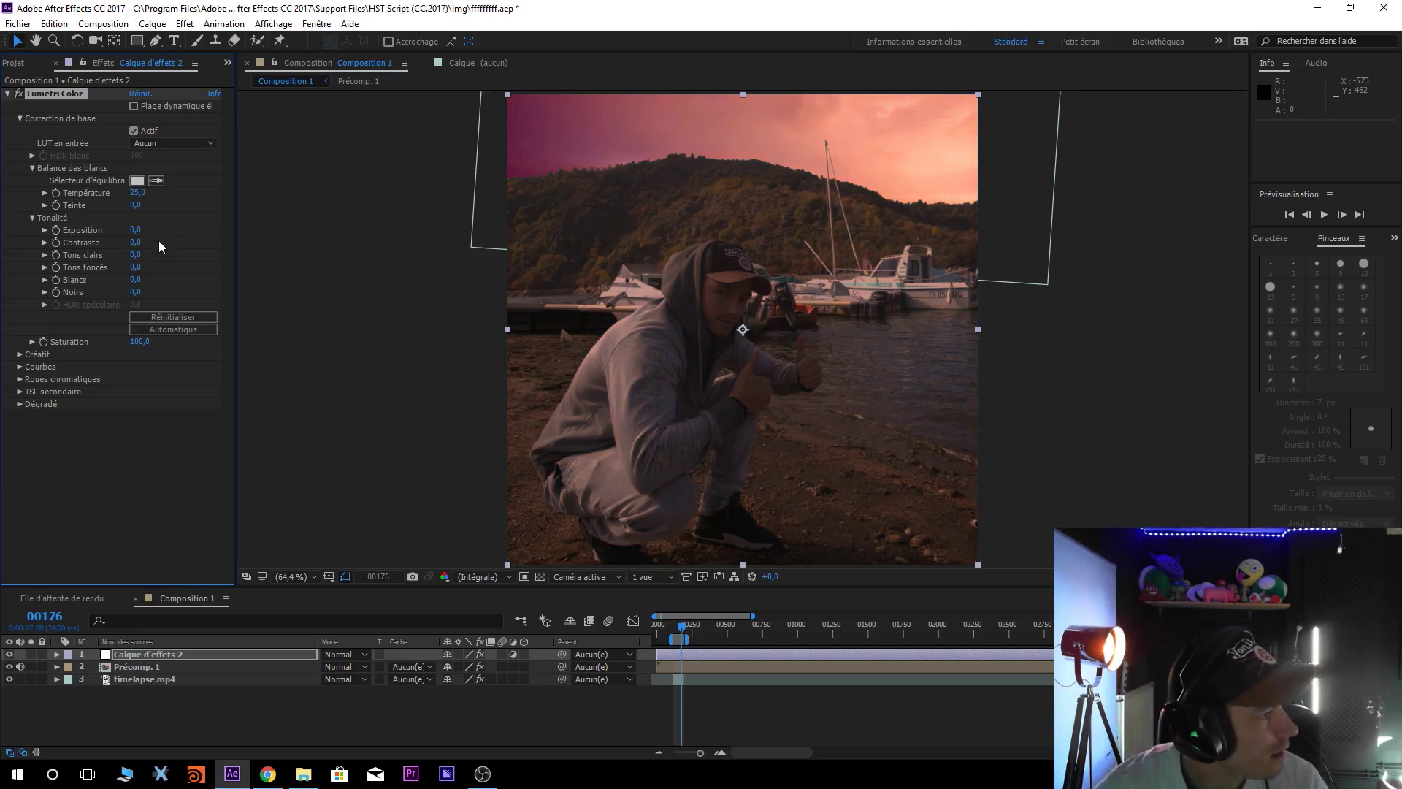
Set the adjustment layer's Exposition to 0,6, Contraste to 110 and Tons clairs to -90
mouse_move(136, 230)
mouse_down()
mouse_move(159, 227)
mouse_move(107, 229)
mouse_move(134, 227)
mouse_up()
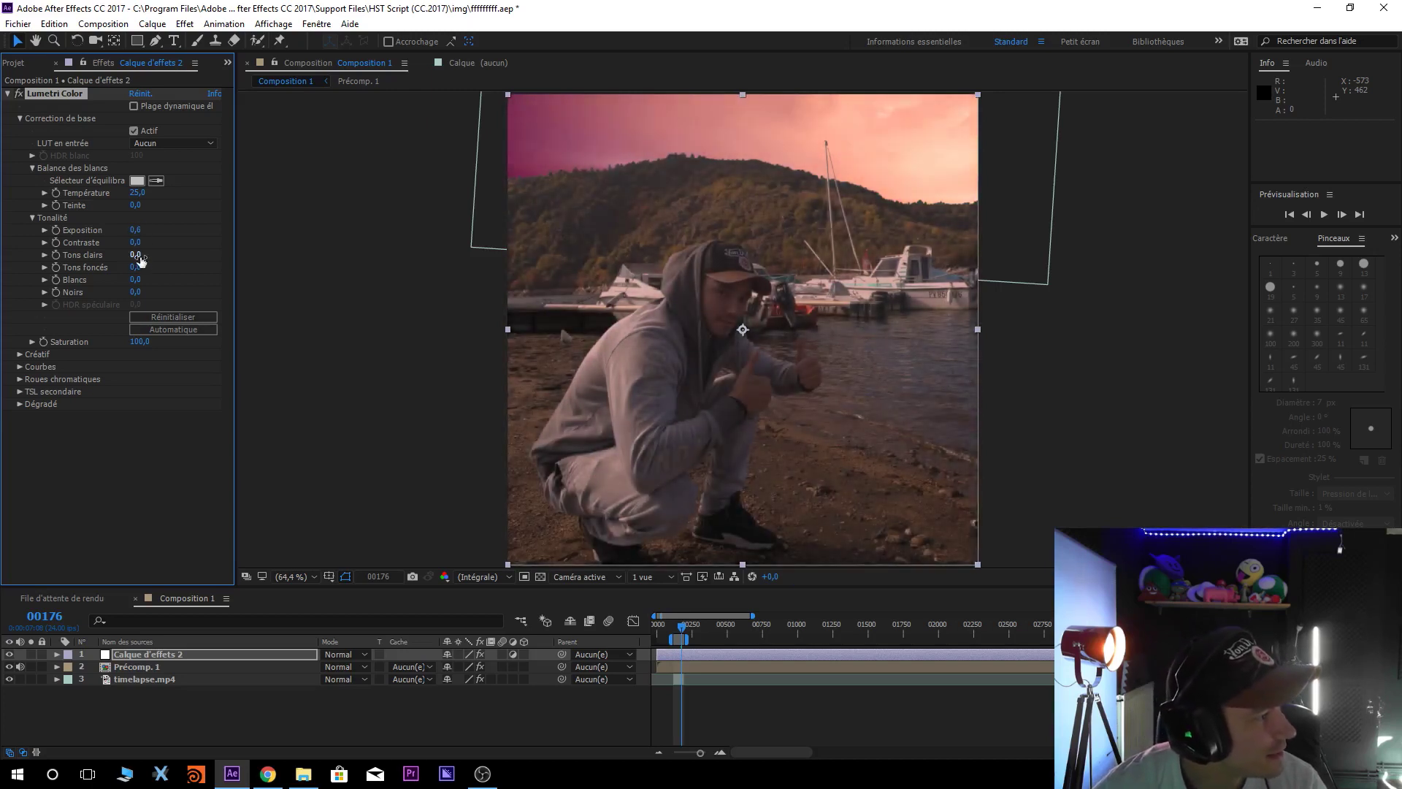
drag(134, 255, 323, 251)
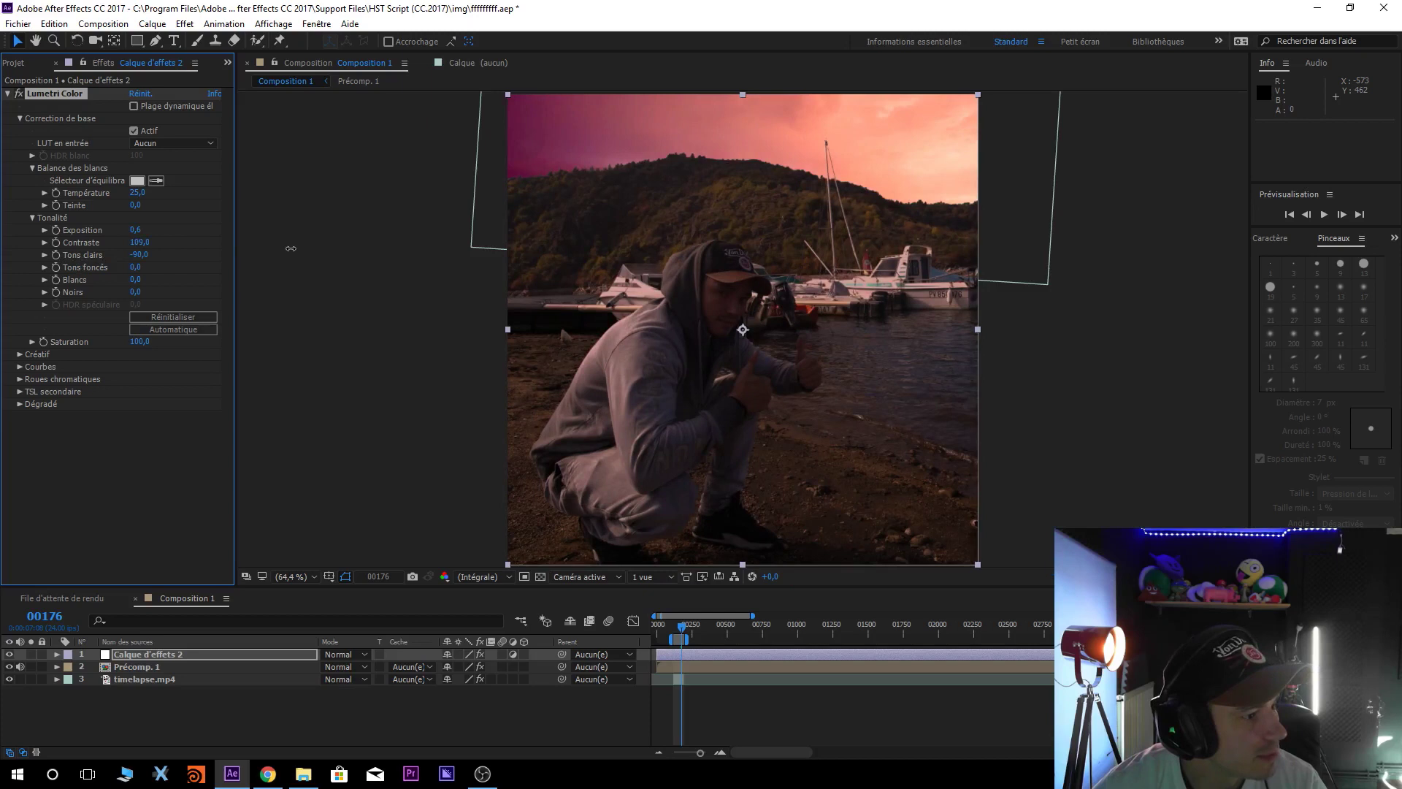
click(357, 300)
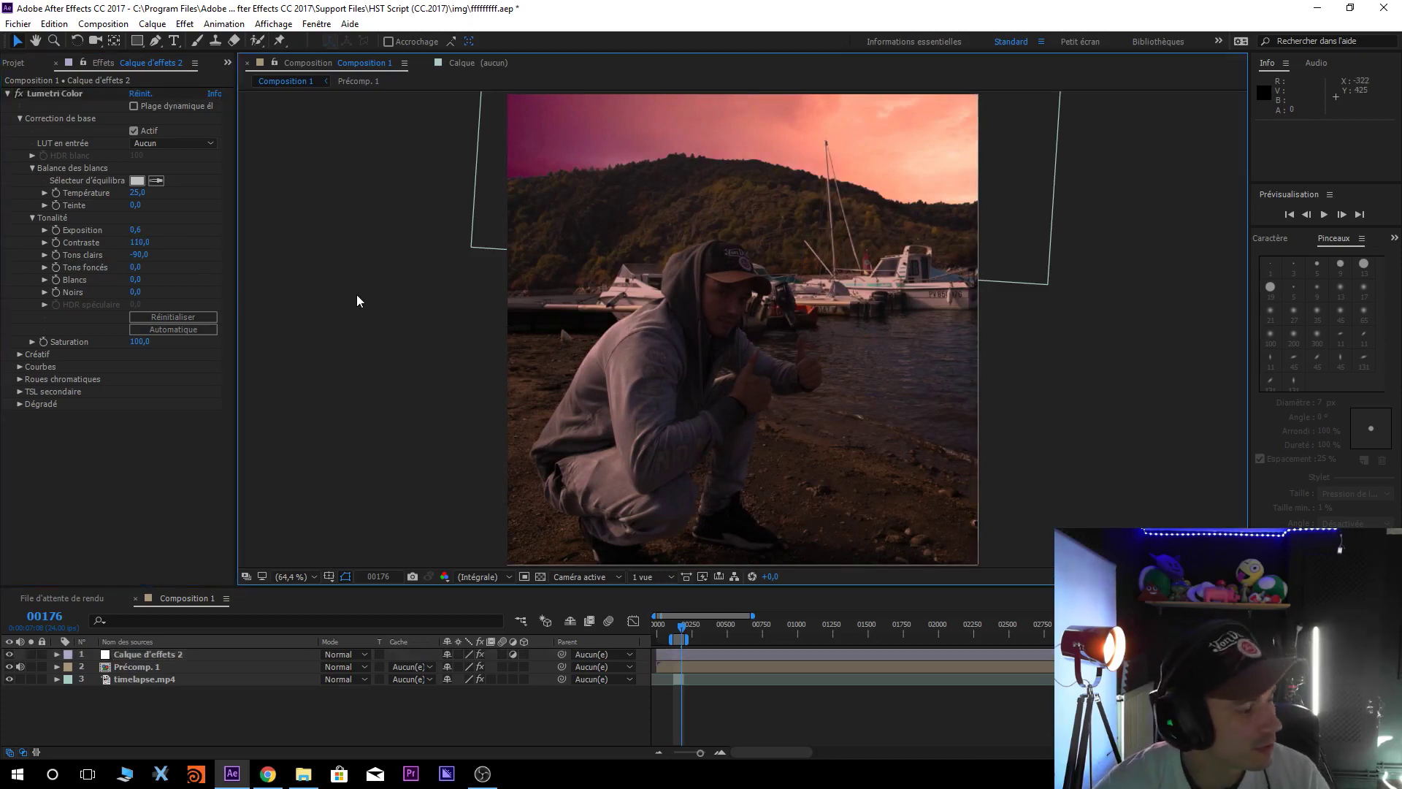